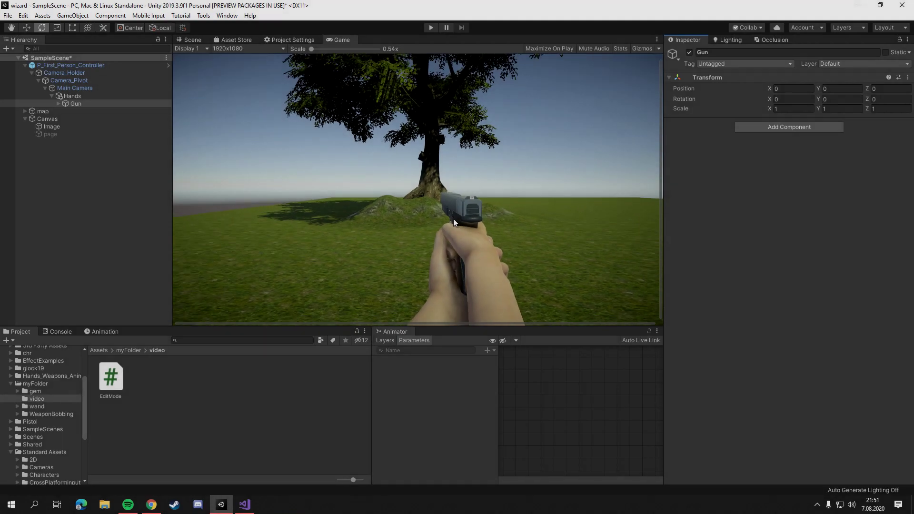
# Switch to the Scene view and orbit around the gun and hands from several angles
pyautogui.click(190, 39)
pyautogui.moveTo(265, 98); pyautogui.dragTo(507, 133, button='right')
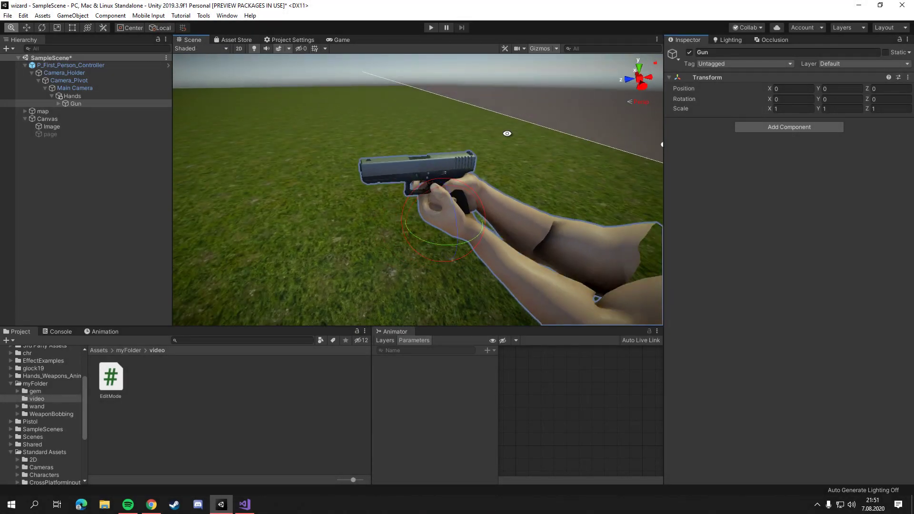
pyautogui.keyDown('alt'); pyautogui.moveTo(507, 133); pyautogui.dragTo(537, 158); pyautogui.keyUp('alt')
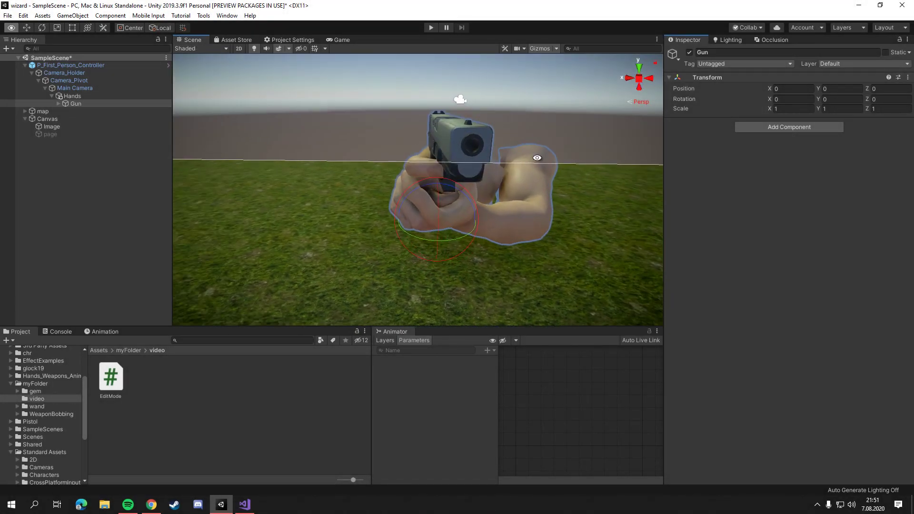
pyautogui.moveTo(537, 158)
pyautogui.keyDown('alt'); pyautogui.mouseDown()
pyautogui.moveTo(47, 152)
pyautogui.moveTo(437, 174)
pyautogui.moveTo(390, 181)
pyautogui.mouseUp(); pyautogui.keyUp('alt')
pyautogui.keyDown('alt'); pyautogui.moveTo(390, 181); pyautogui.dragTo(452, 224, button='right'); pyautogui.keyUp('alt')
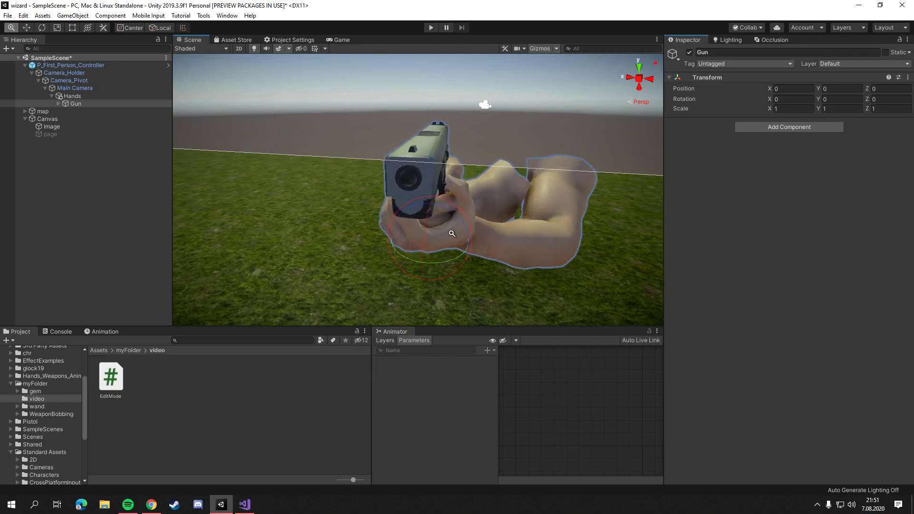
pyautogui.keyDown('alt'); pyautogui.moveTo(452, 223); pyautogui.dragTo(425, 266); pyautogui.keyUp('alt')
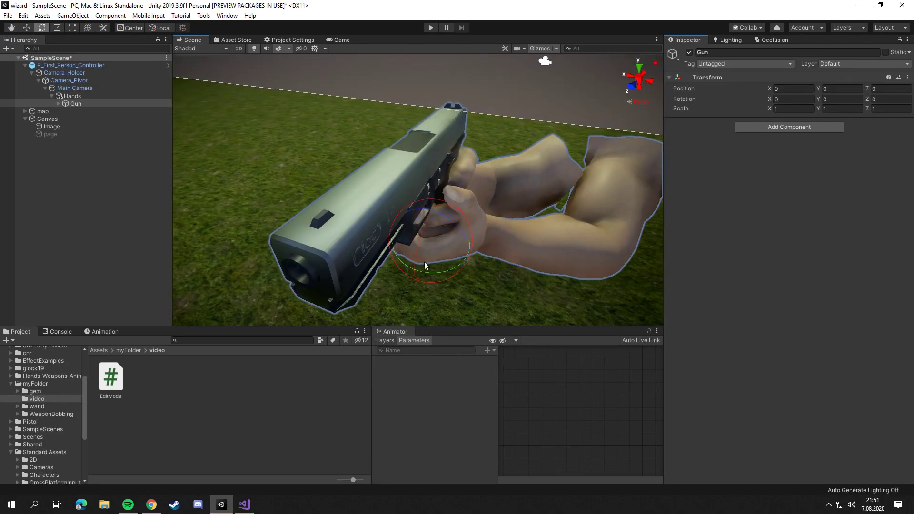
pyautogui.press('alt')
pyautogui.moveTo(470, 216)
pyautogui.keyDown('alt'); pyautogui.mouseDown()
pyautogui.moveTo(447, 152)
pyautogui.moveTo(469, 190)
pyautogui.moveTo(78, 160)
pyautogui.moveTo(422, 175)
pyautogui.mouseUp(); pyautogui.keyUp('alt')
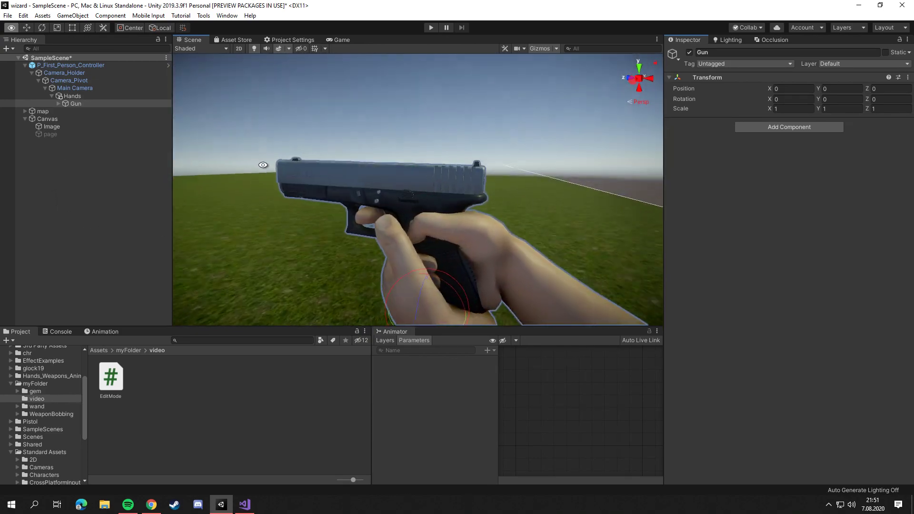
# Select the Gun object and orbit to side and front-left three-quarter views
pyautogui.click(498, 223)
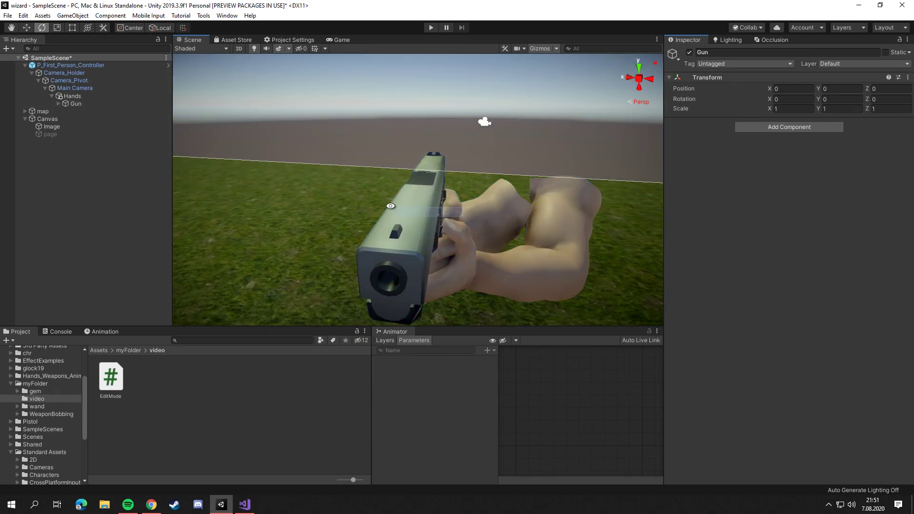
pyautogui.keyDown('alt'); pyautogui.moveTo(418, 187); pyautogui.dragTo(329, 153); pyautogui.keyUp('alt')
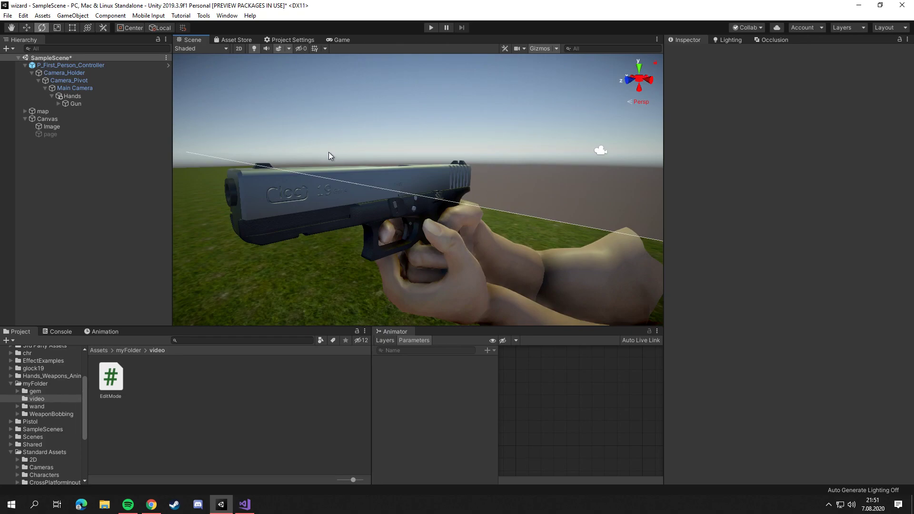
pyautogui.keyDown('alt'); pyautogui.moveTo(328, 155); pyautogui.dragTo(386, 172); pyautogui.keyUp('alt')
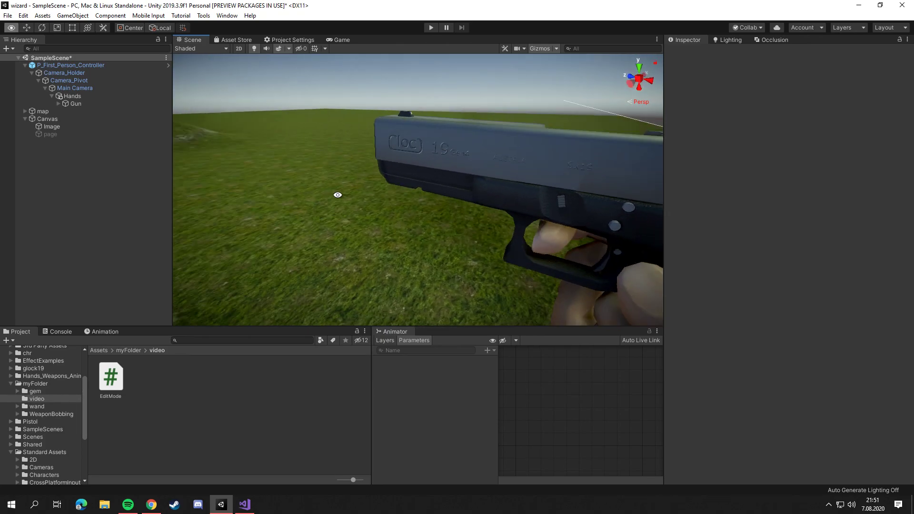
pyautogui.click(98, 104)
pyautogui.keyDown('alt'); pyautogui.moveTo(437, 178); pyautogui.dragTo(607, 189); pyautogui.keyUp('alt')
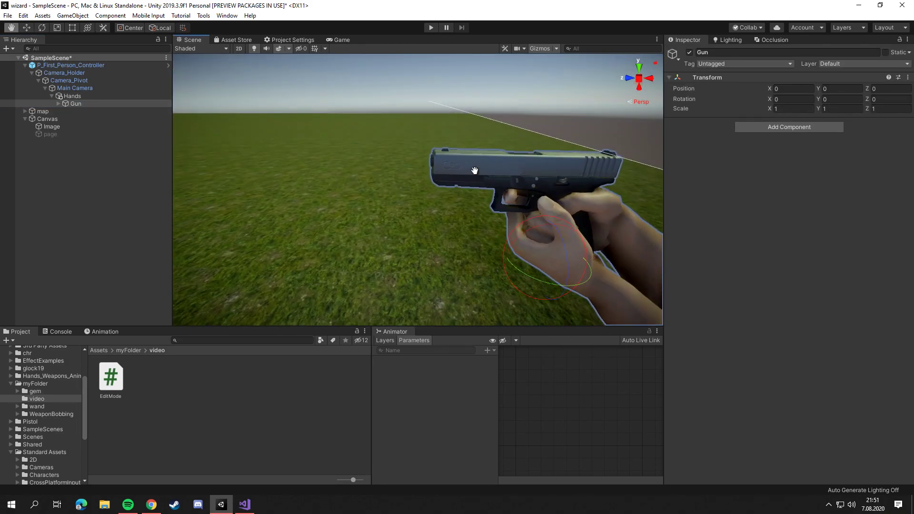
pyautogui.moveTo(607, 189)
pyautogui.keyDown('alt'); pyautogui.mouseDown()
pyautogui.moveTo(462, 201)
pyautogui.moveTo(476, 224)
pyautogui.mouseUp(); pyautogui.keyUp('alt')
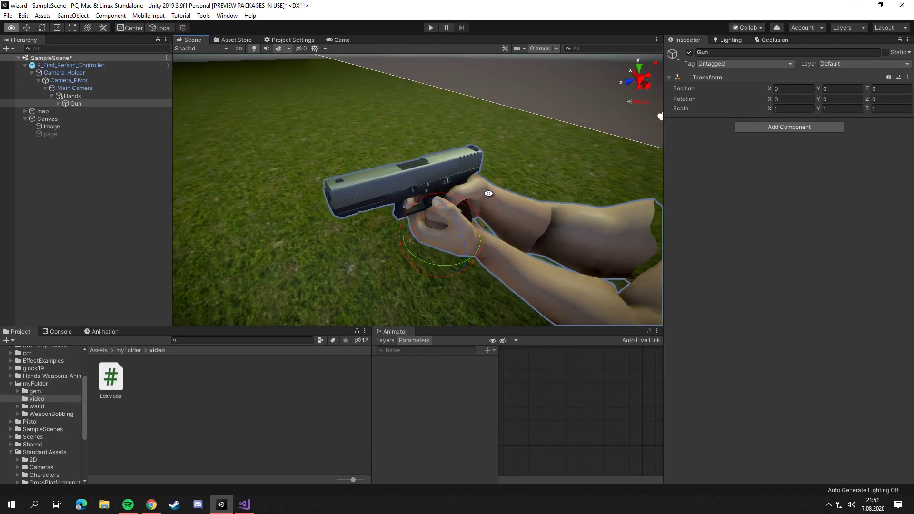
# Activate Flame_Arrester_03 on the pistol, frame and inspect it, then deactivate it
pyautogui.click(58, 103)
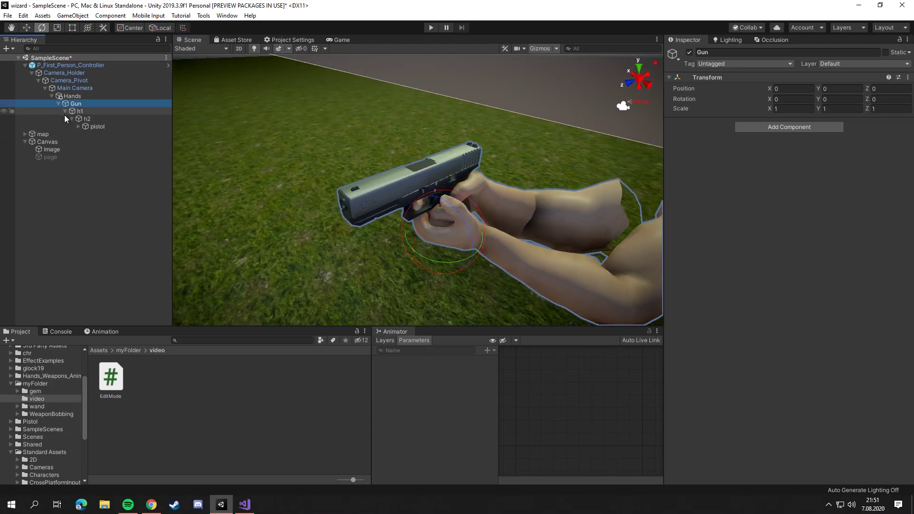
pyautogui.click(126, 173)
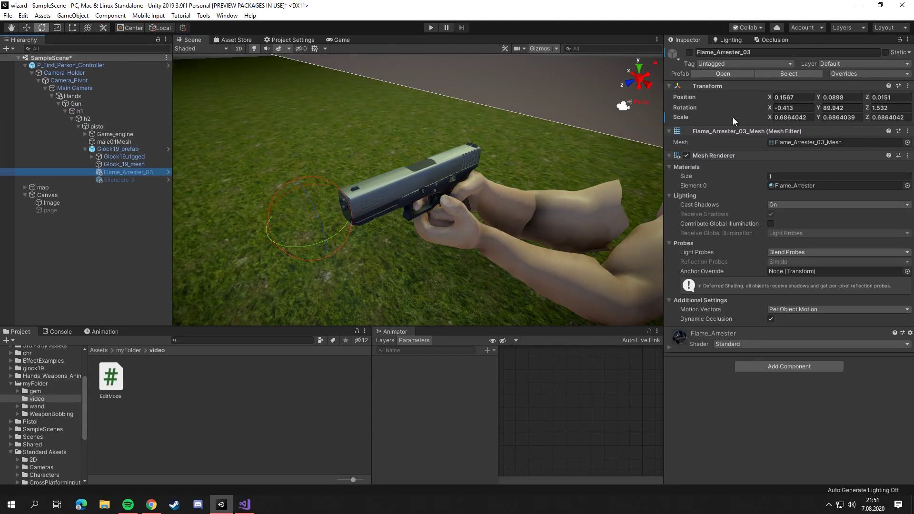
pyautogui.click(689, 52)
pyautogui.press('f')
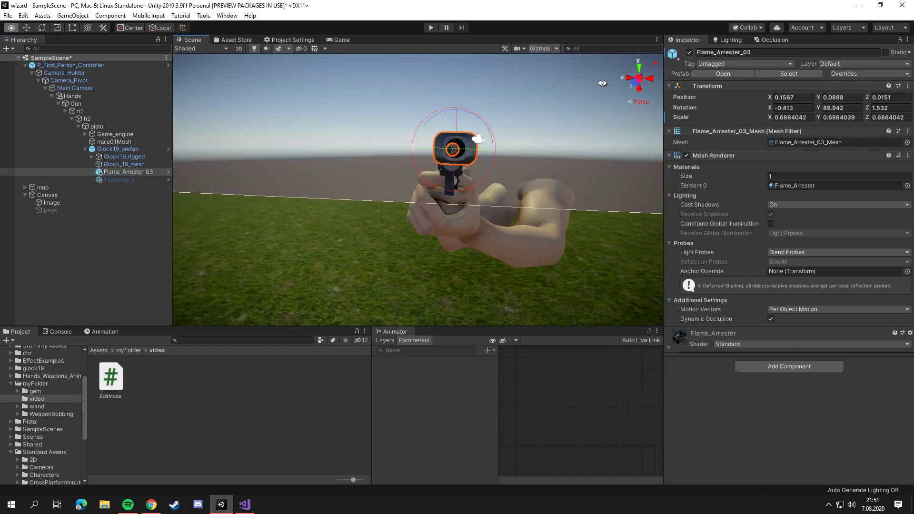
pyautogui.keyDown('alt'); pyautogui.moveTo(575, 100); pyautogui.dragTo(363, 179); pyautogui.keyUp('alt')
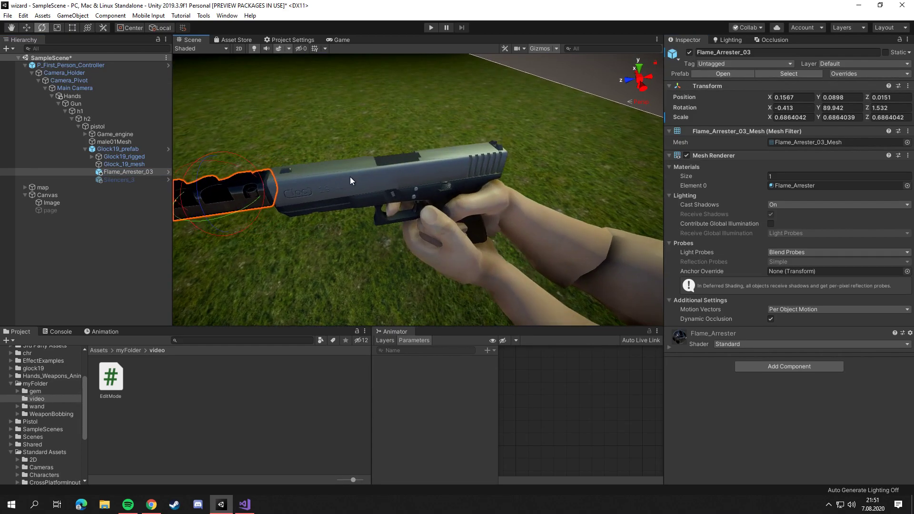
pyautogui.scroll(5, 364, 179)
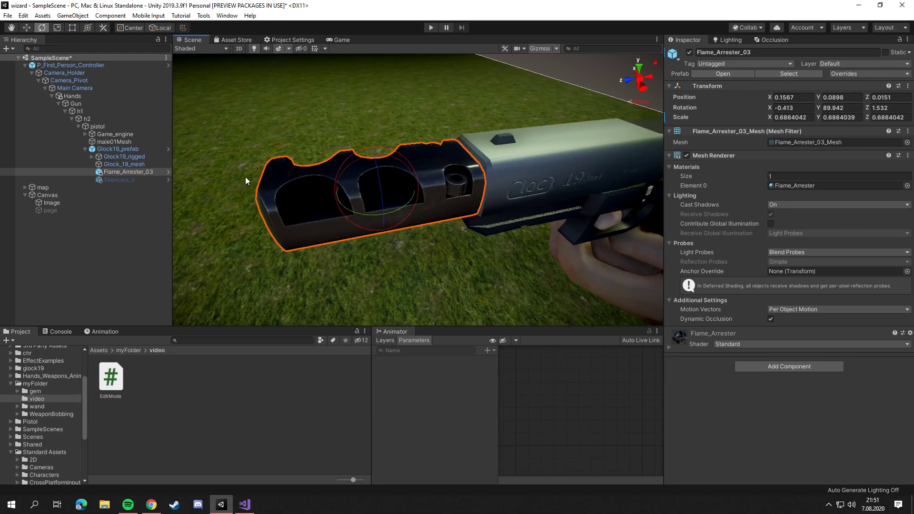
pyautogui.click(689, 53)
# Activate Silencers_3, frame it on the pistol, then deactivate it again
pyautogui.click(138, 179)
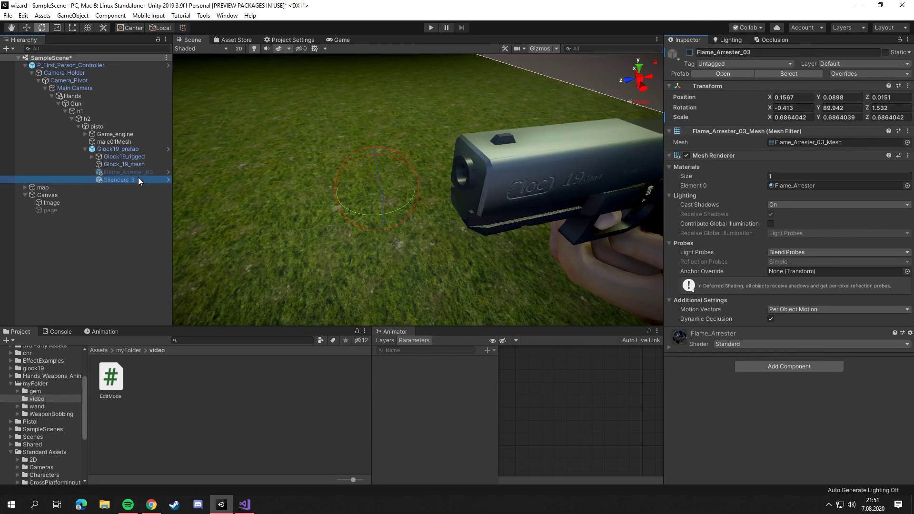
pyautogui.click(689, 53)
pyautogui.press('f')
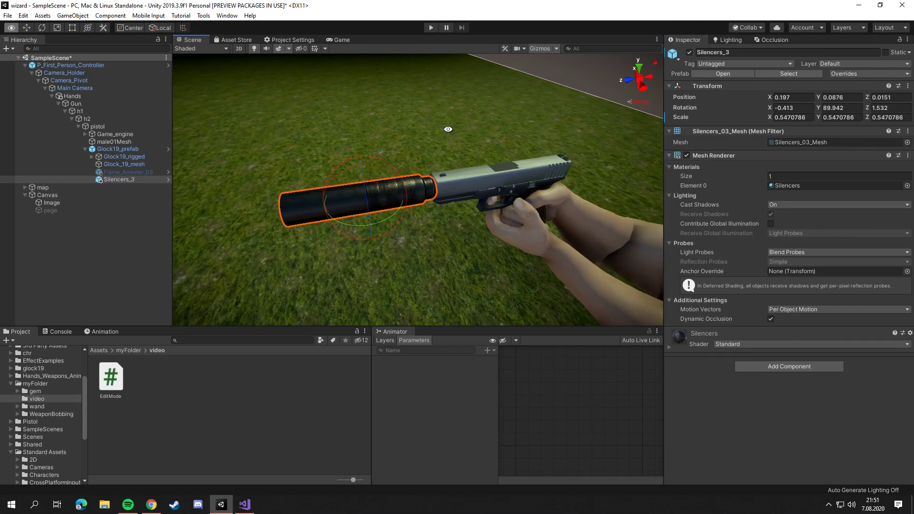
pyautogui.click(689, 54)
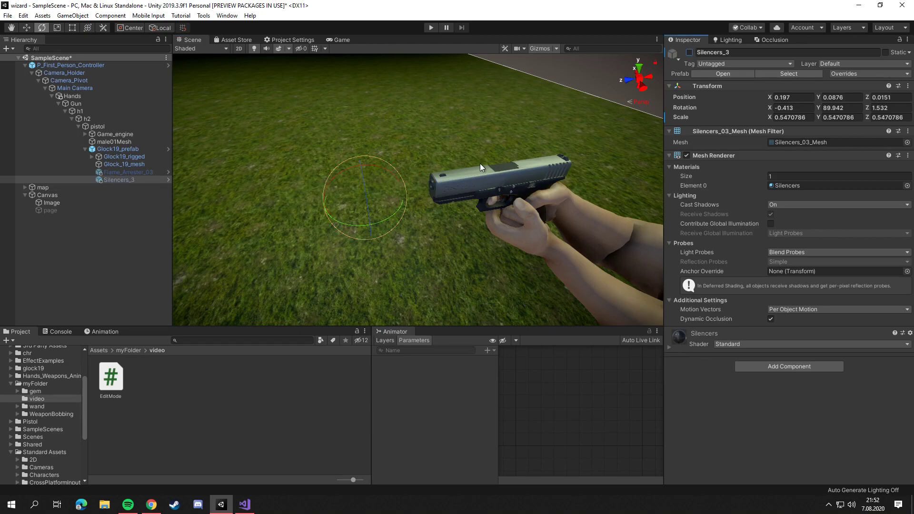
pyautogui.scroll(-5, 480, 164)
pyautogui.moveTo(459, 182)
pyautogui.keyDown('alt'); pyautogui.mouseDown()
pyautogui.moveTo(419, 236)
pyautogui.moveTo(428, 190)
pyautogui.mouseUp(); pyautogui.keyUp('alt')
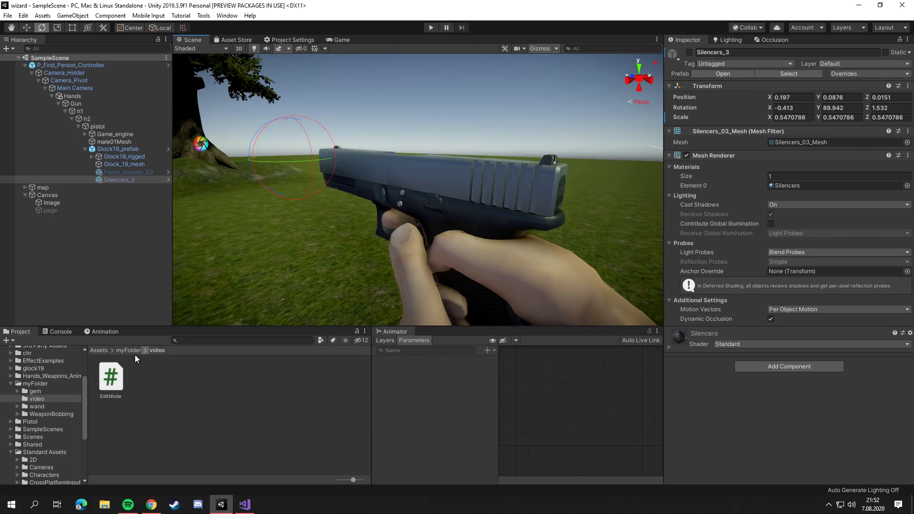
pyautogui.click(119, 382)
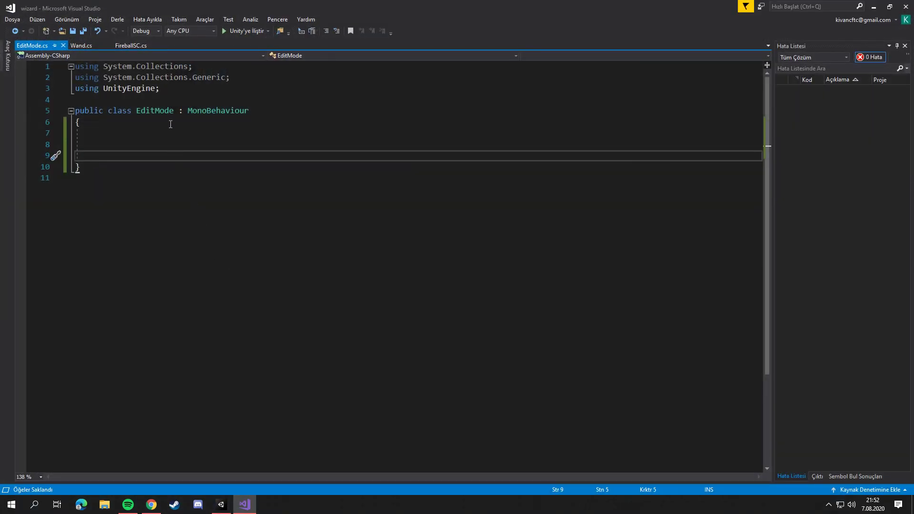
# Open up blank lines inside the EditMode class body for a new field
pyautogui.click(173, 131)
pyautogui.press('Return')
pyautogui.press('Return')
pyautogui.press('Return')
pyautogui.press('Return')
pyautogui.press('Return')
pyautogui.click(193, 133)
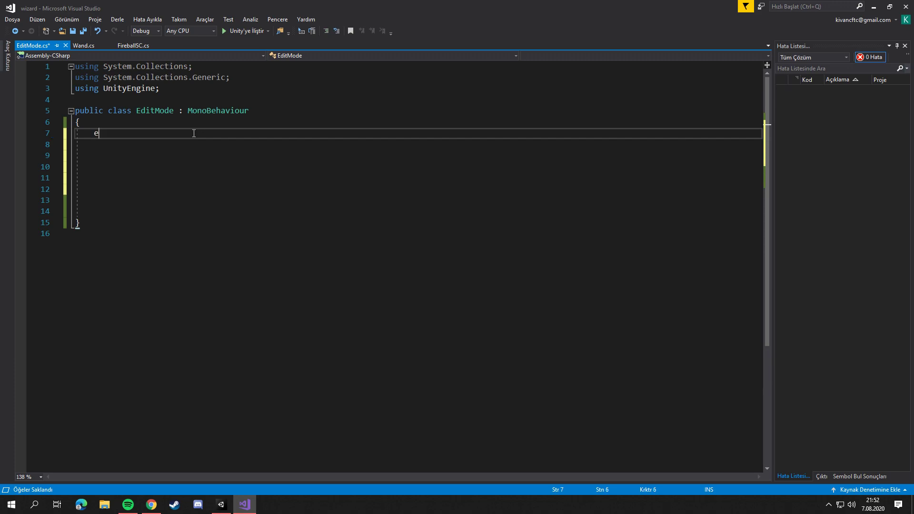
pyautogui.write('dit')
pyautogui.press('BackSpace')
pyautogui.press('BackSpace')
pyautogui.press('BackSpace')
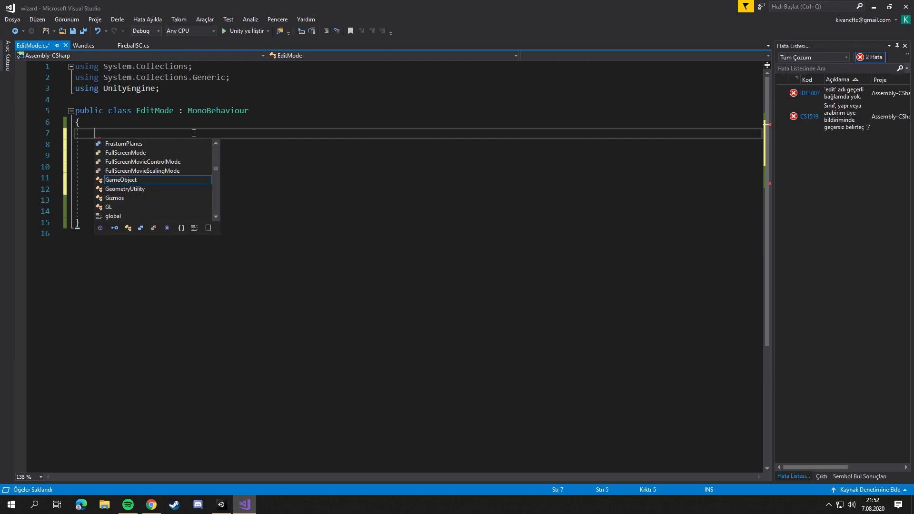
pyautogui.write('b')
pyautogui.press('BackSpace')
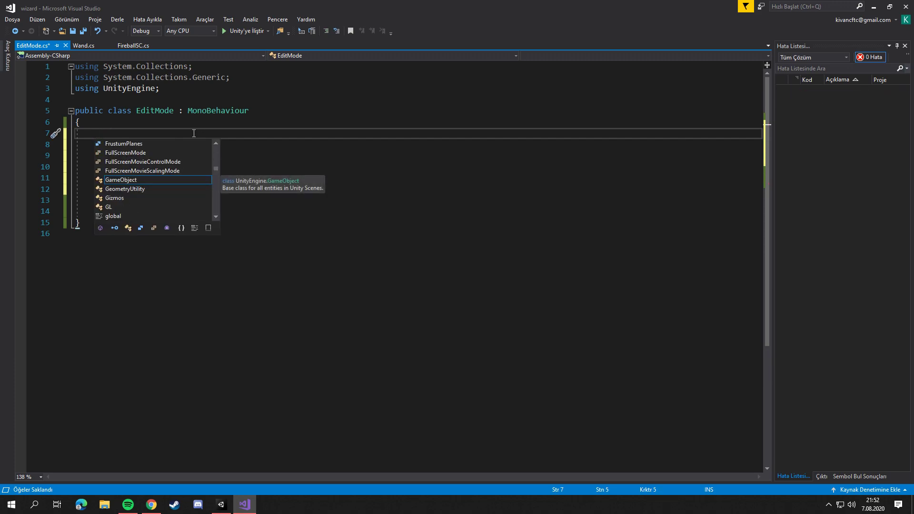
pyautogui.press('Return')
# Declare 'public bool editMode = false;' inside the class
pyautogui.write('publ')
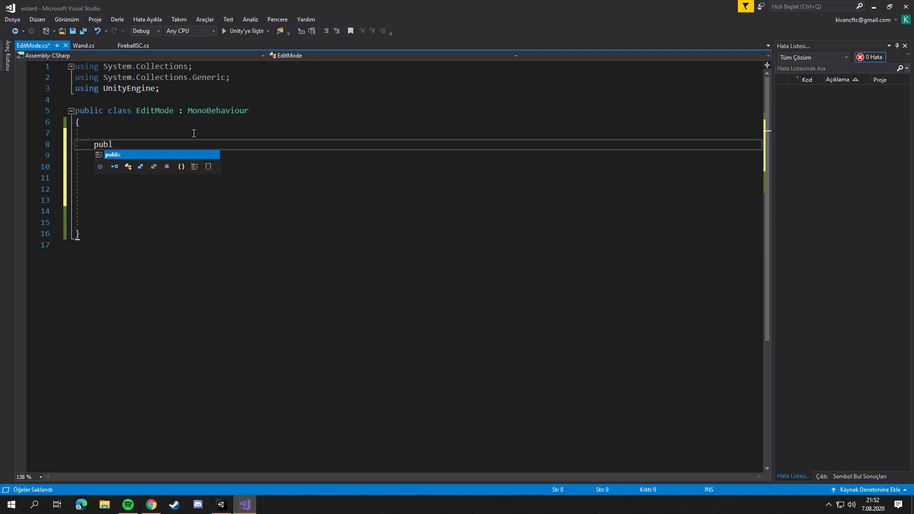
pyautogui.write('ic')
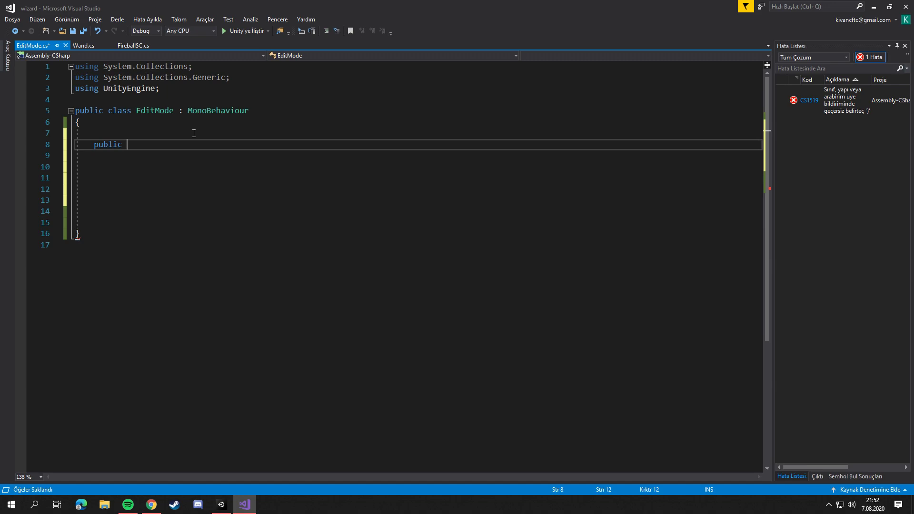
pyautogui.keyDown('ctrl'); pyautogui.scroll(1, 182, 159); pyautogui.keyUp('ctrl')
pyautogui.keyDown('ctrl'); pyautogui.scroll(1, 184, 156); pyautogui.keyUp('ctrl')
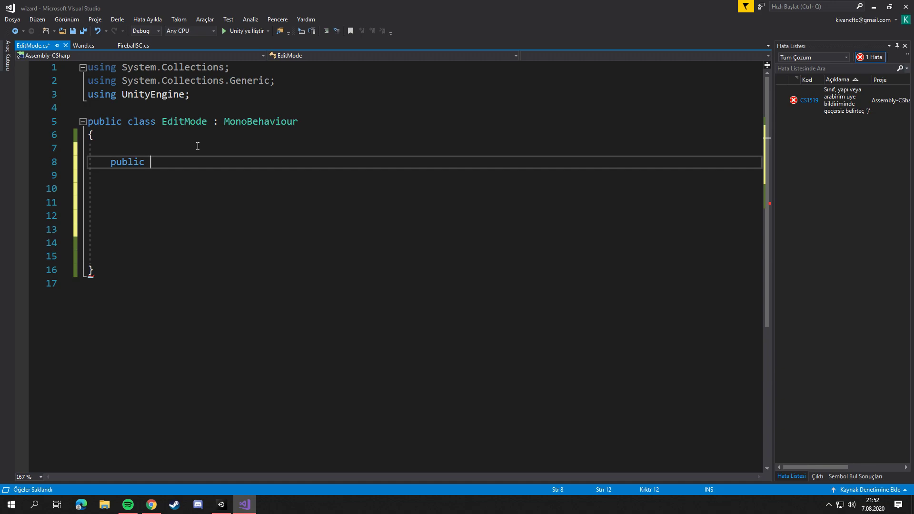
pyautogui.write('bool editMode;')
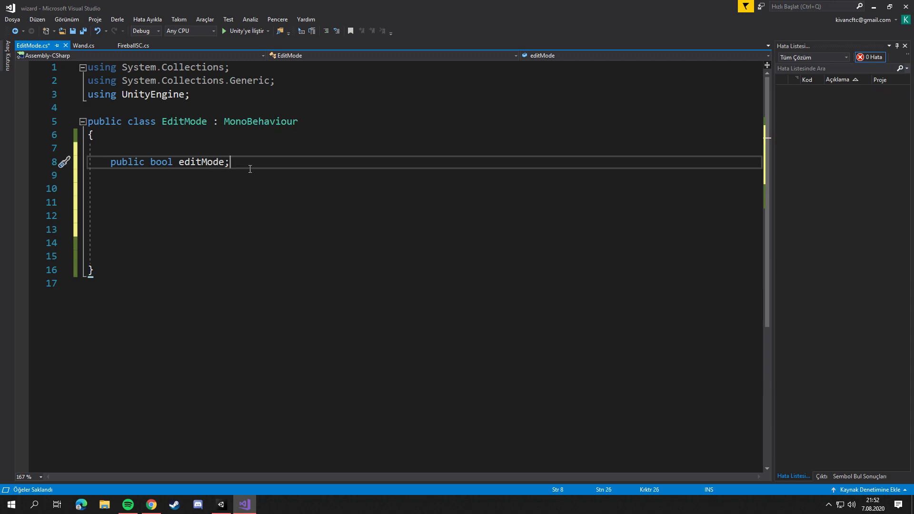
pyautogui.click(264, 182)
pyautogui.click(224, 163)
pyautogui.write('=')
pyautogui.write(' false')
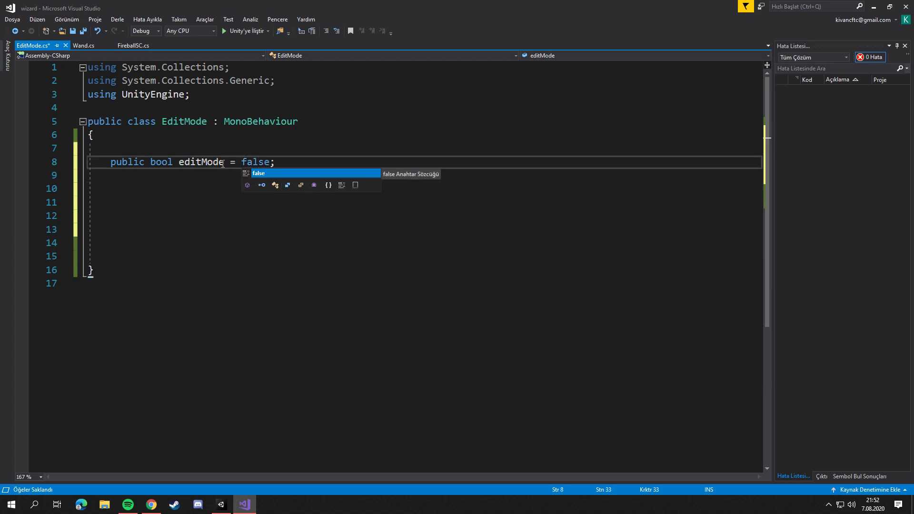
pyautogui.click(175, 192)
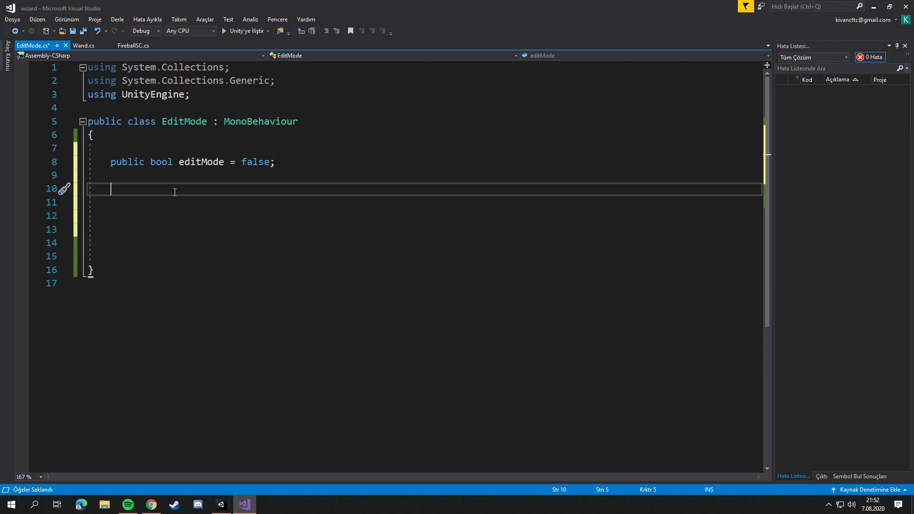
# Add an empty Update method using IntelliSense
pyautogui.write('void upda')
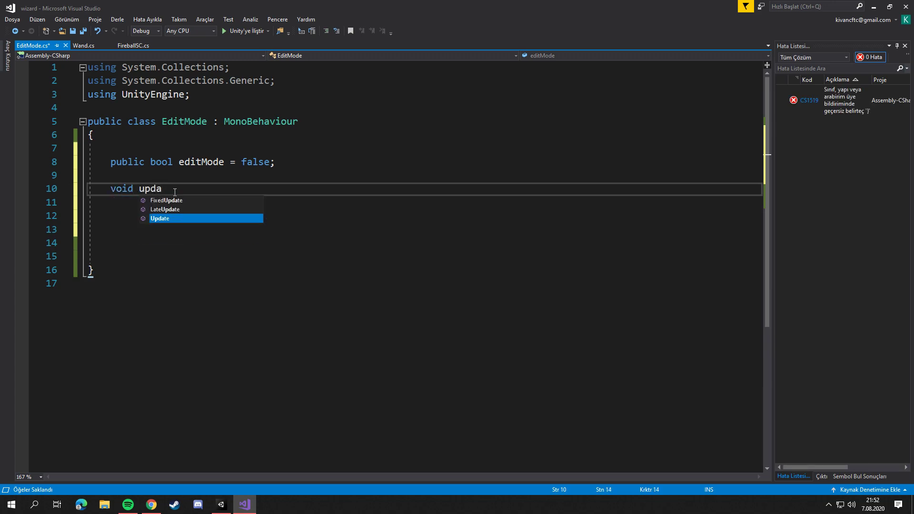
pyautogui.press('Tab')
pyautogui.press('Return')
pyautogui.press('Return')
pyautogui.press('Up')
pyautogui.press('Up')
pyautogui.press('Return')
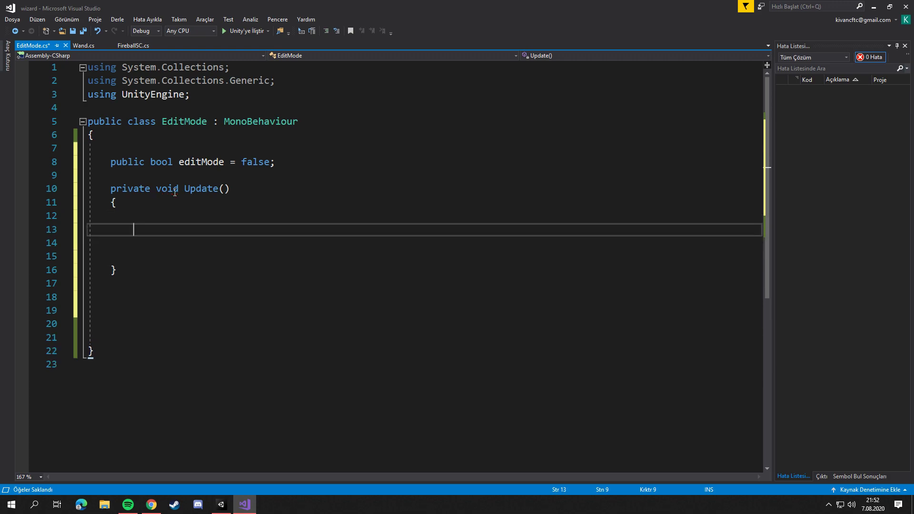
# Inside Update, write if (Input.GetKeyDown(KeyCode.Z)) with an empty brace block
pyautogui.write('if(')
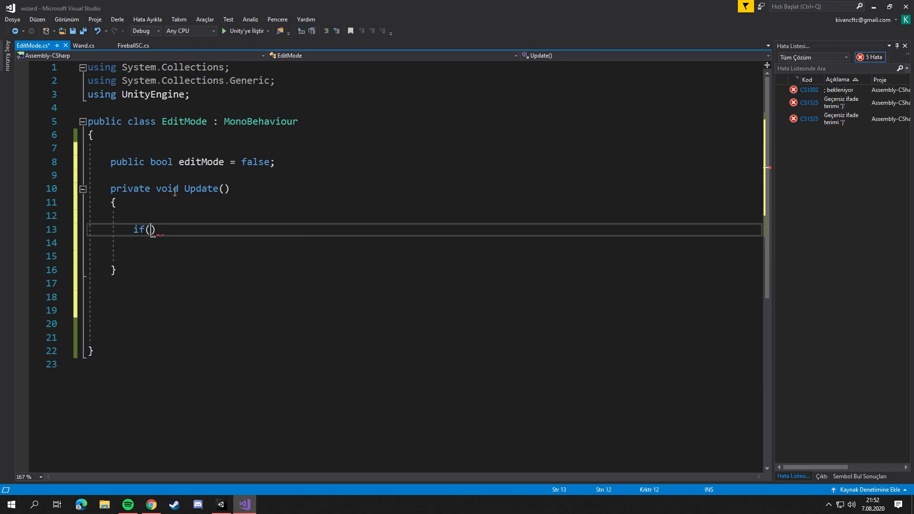
pyautogui.write('ınop')
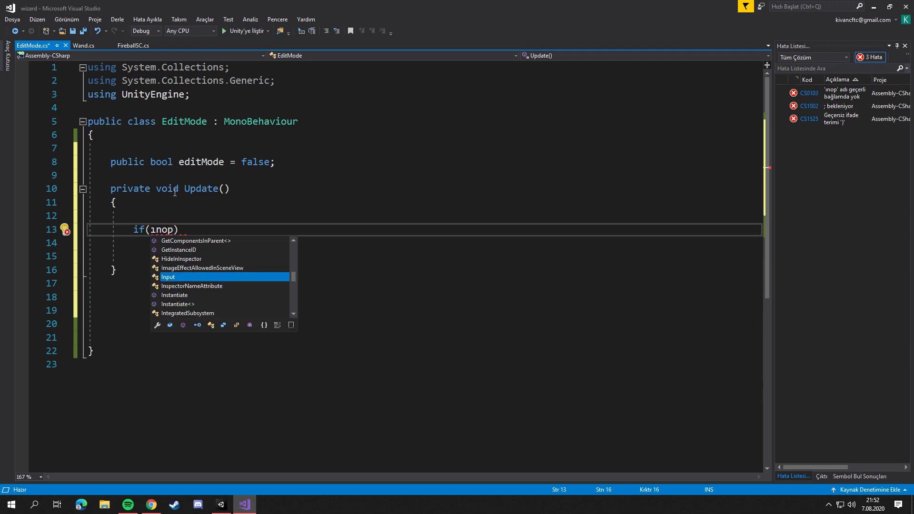
pyautogui.press('Tab')
pyautogui.write('.get')
pyautogui.press('Up')
pyautogui.press('Down')
pyautogui.press('Down')
pyautogui.press('Down')
pyautogui.press('Tab')
pyautogui.write('(key')
pyautogui.press('Tab')
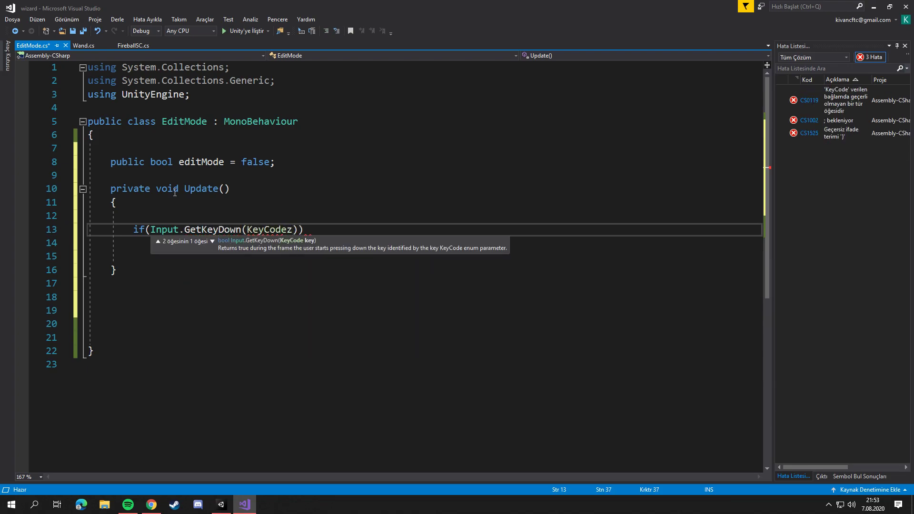
pyautogui.write('.z))')
pyautogui.press('Return')
pyautogui.write('{')
pyautogui.press('Return')
pyautogui.press('Return')
pyautogui.press('Return')
pyautogui.press('Up')
pyautogui.press('Up')
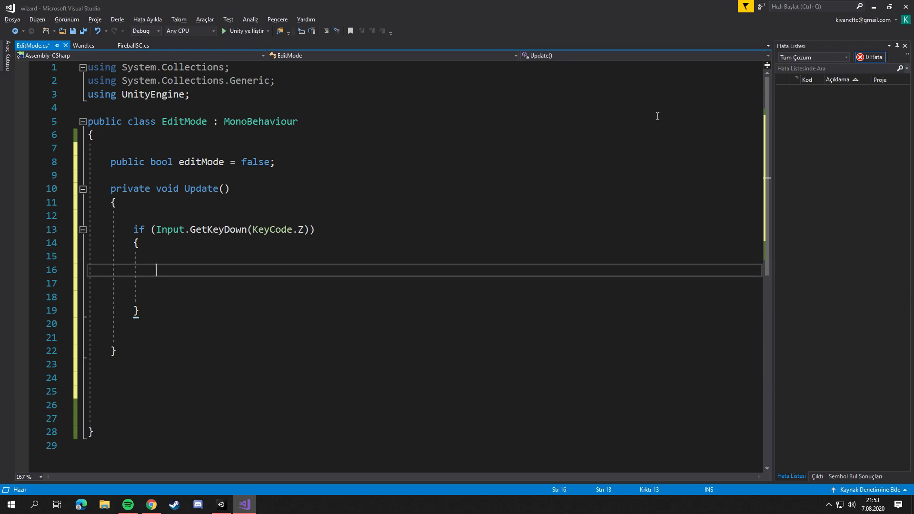
# Write 'editMode = !editMode;' inside the Z-key if block
pyautogui.press('Up')
pyautogui.press('Down')
pyautogui.press('Down')
pyautogui.press('Up')
pyautogui.press('Up')
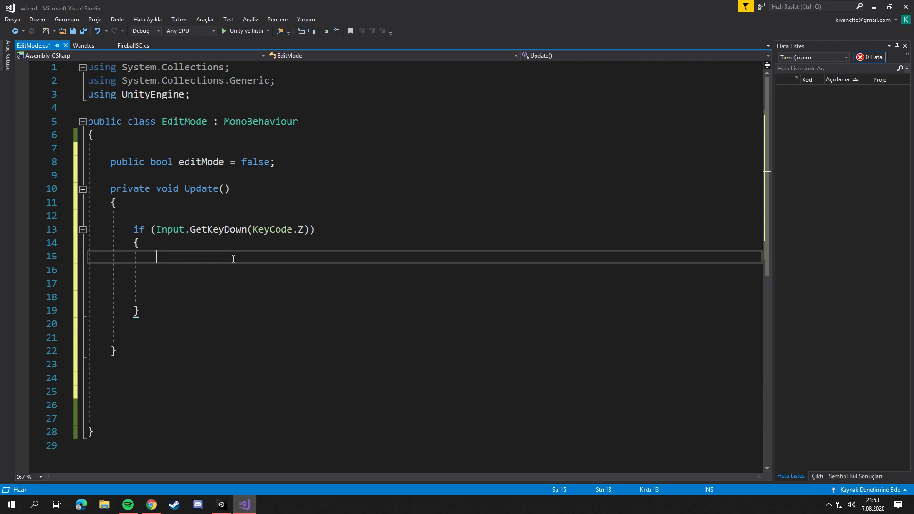
pyautogui.write('editmo')
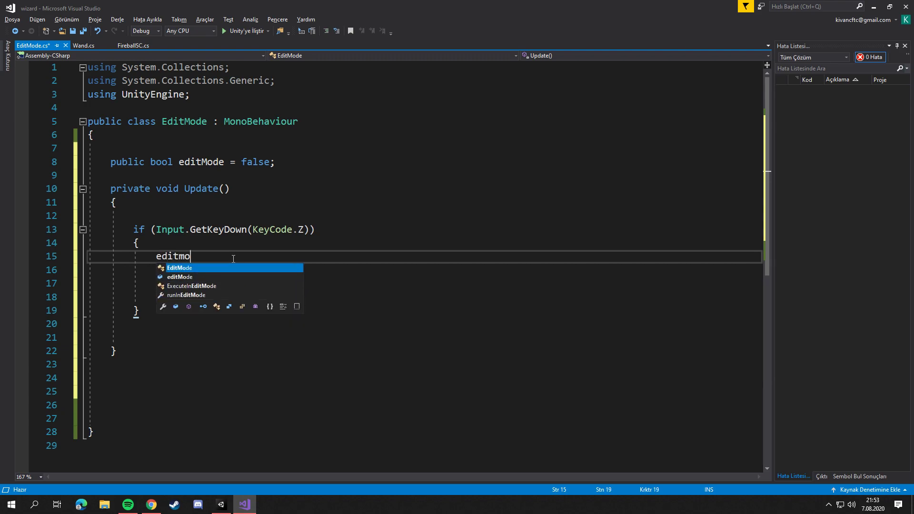
pyautogui.press('Tab')
pyautogui.press('BackSpace')
pyautogui.press('BackSpace')
pyautogui.press('BackSpace')
pyautogui.press('BackSpace')
pyautogui.press('BackSpace')
pyautogui.write('editMode = !')
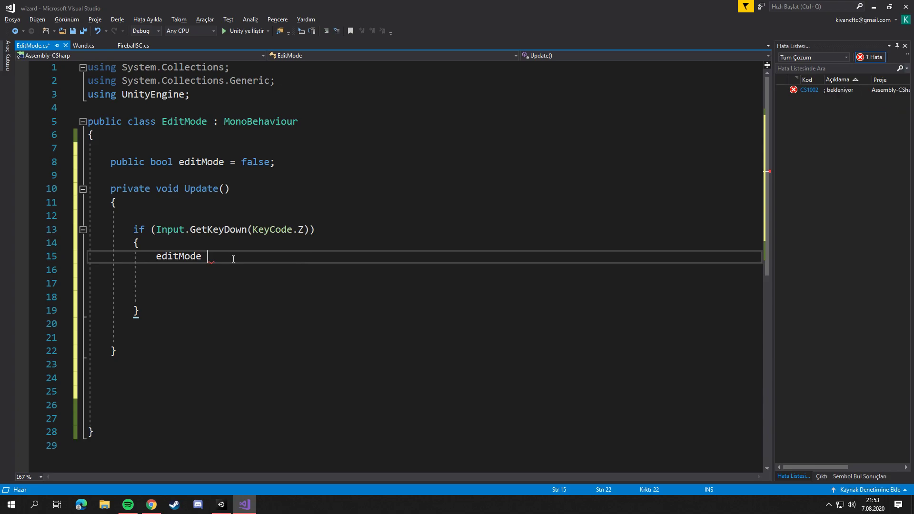
pyautogui.write('ed')
pyautogui.press('Tab')
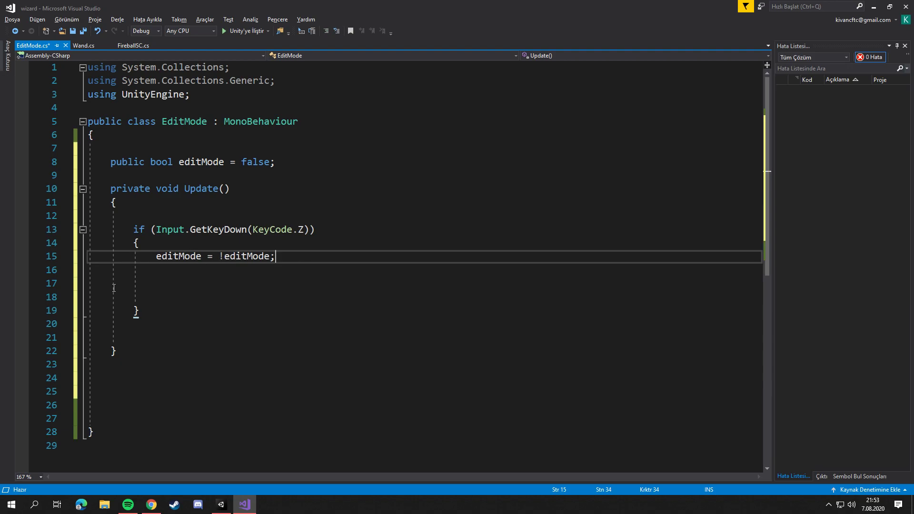
# Add blank lines in Update just below the Z check block
pyautogui.click(142, 337)
pyautogui.press('Return')
pyautogui.press('Return')
pyautogui.press('Return')
pyautogui.press('Return')
pyautogui.press('Up')
pyautogui.press('Up')
pyautogui.press('Up')
pyautogui.press('Return')
pyautogui.press('Return')
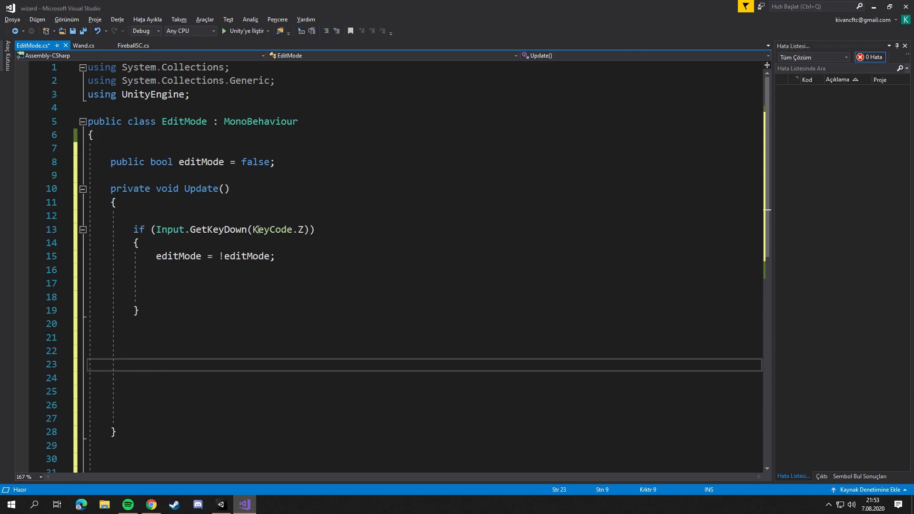
pyautogui.scroll(-2, 257, 229)
pyautogui.scroll(1, 260, 215)
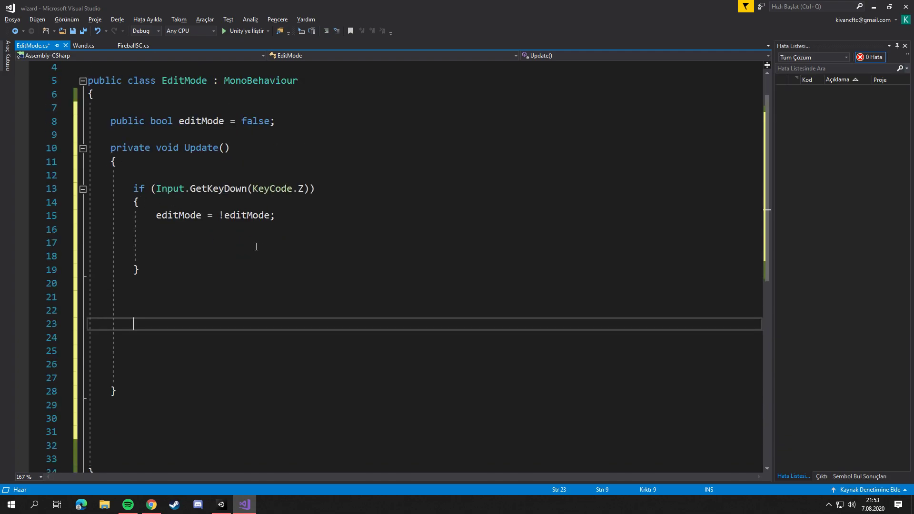
pyautogui.click(192, 285)
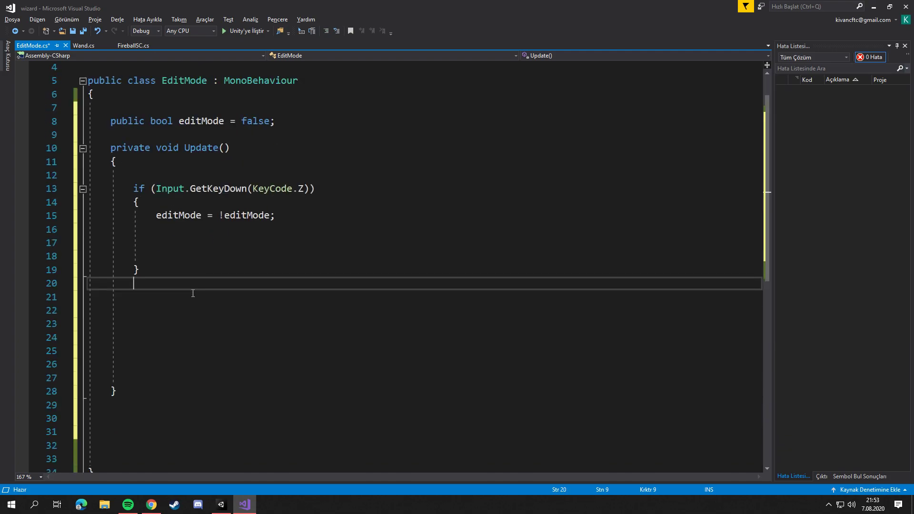
# Write an empty if (editMode == true) block in Update
pyautogui.press('Return')
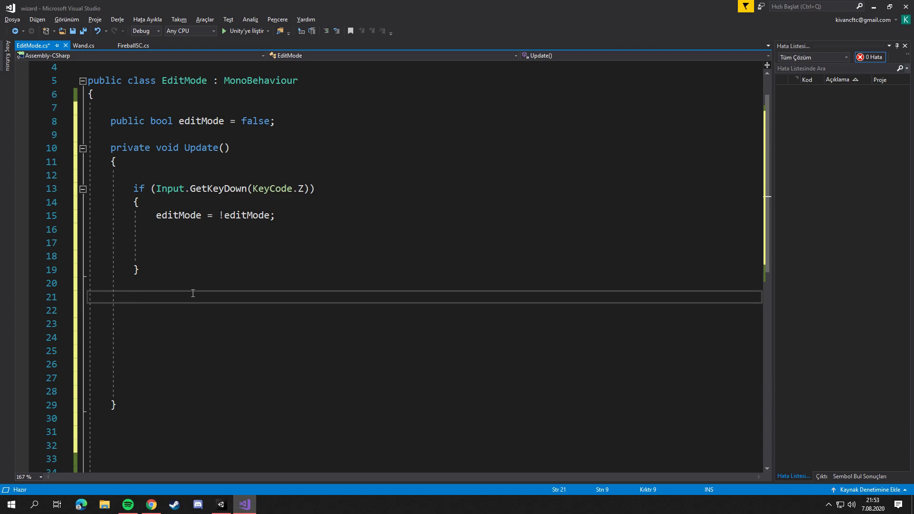
pyautogui.write('if(e')
pyautogui.write('ditMo')
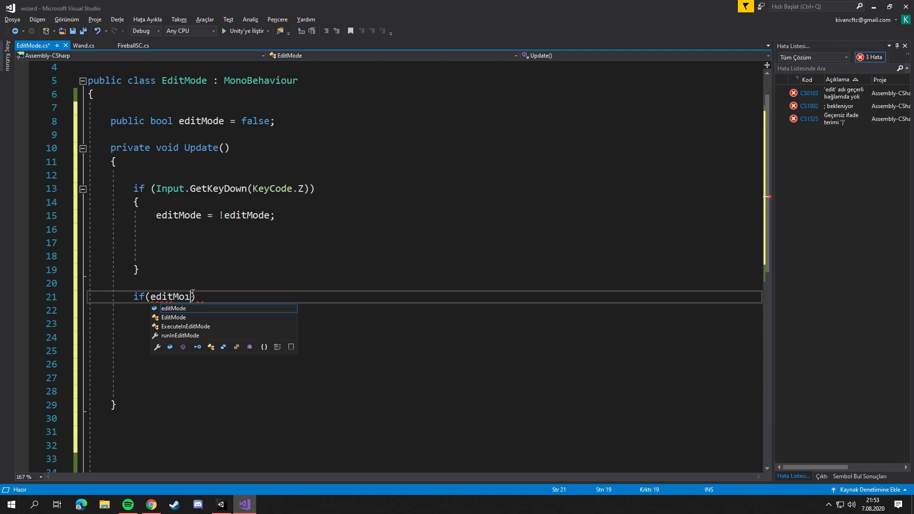
pyautogui.write('ı')
pyautogui.press('Tab')
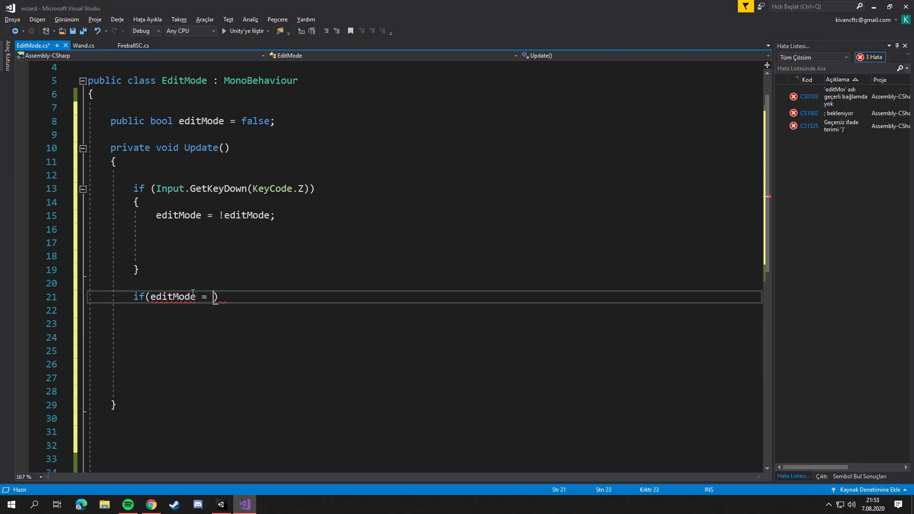
pyautogui.write('true)')
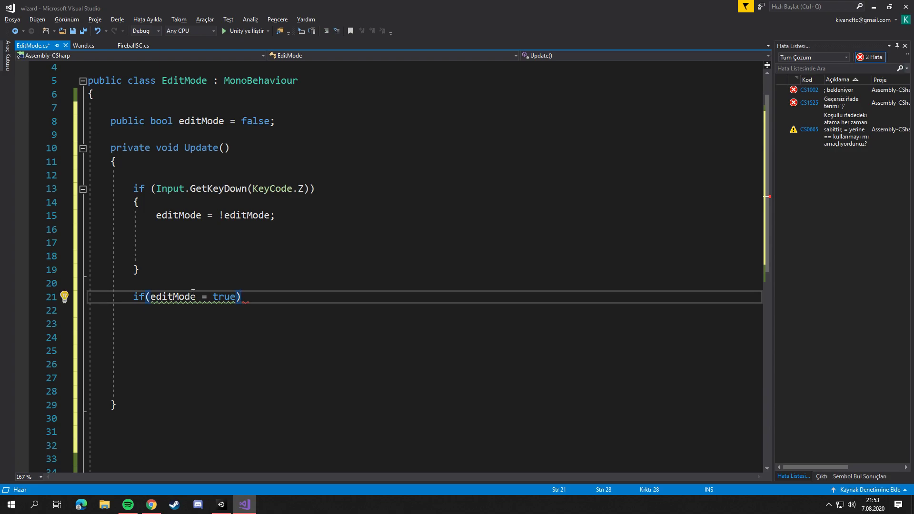
pyautogui.press('Left')
pyautogui.press('Left')
pyautogui.press('Left')
pyautogui.write('=')
pyautogui.press('Right')
pyautogui.press('Right')
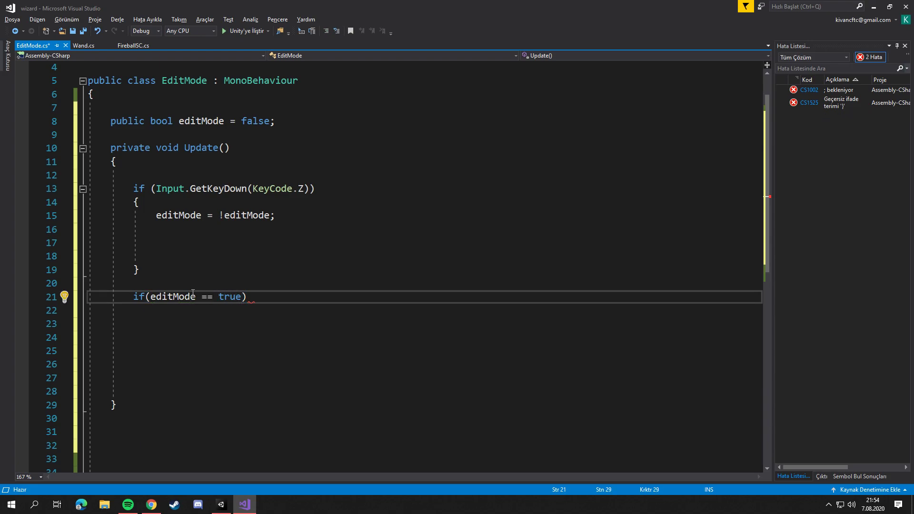
pyautogui.write('{')
pyautogui.press('Return')
pyautogui.press('Return')
pyautogui.press('Return')
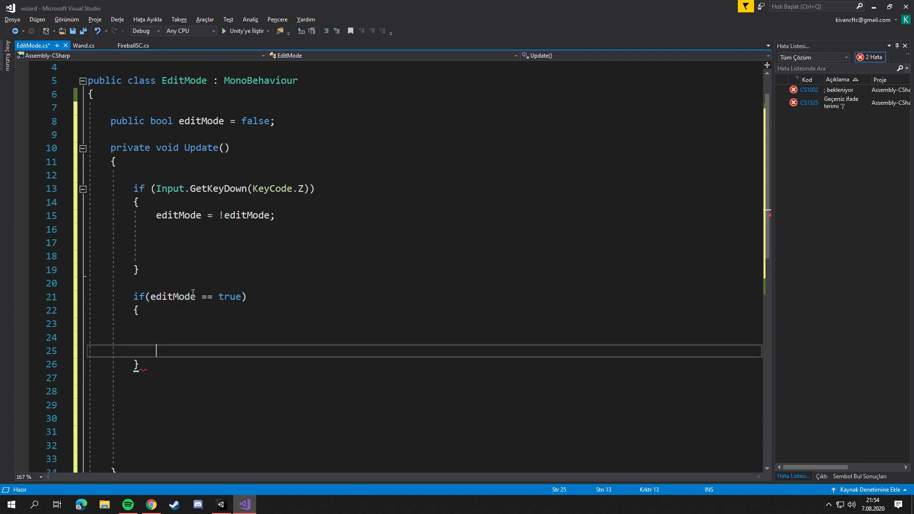
# Duplicate the block below as if (editMode == false) and save the script
pyautogui.moveTo(123, 297); pyautogui.dragTo(157, 362)
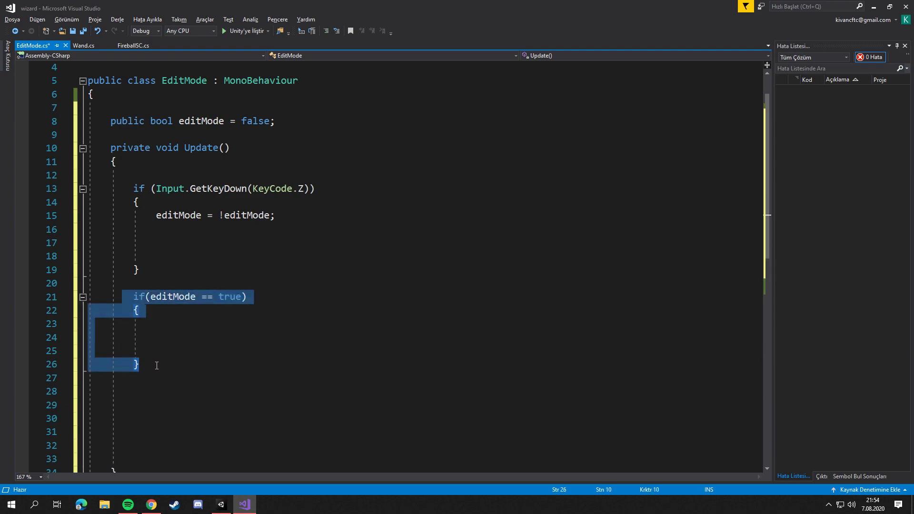
pyautogui.click(181, 377)
pyautogui.press('Return')
pyautogui.press('Return')
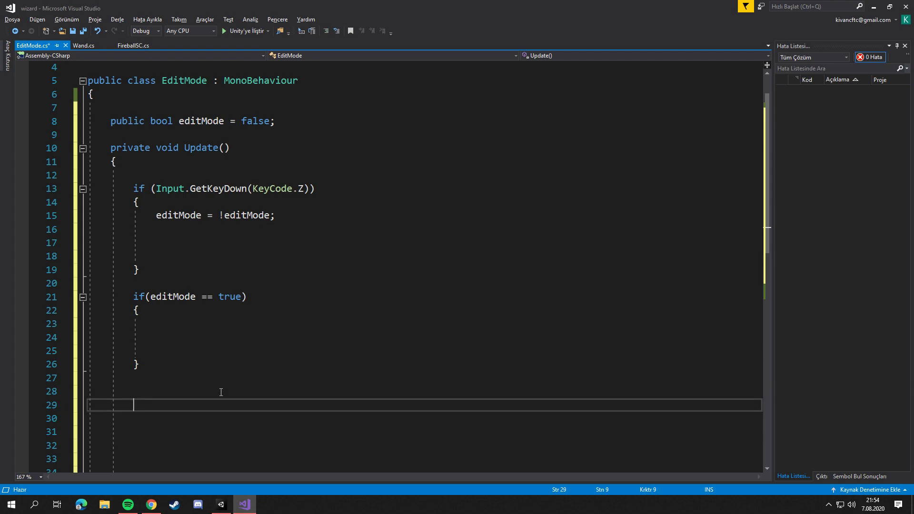
pyautogui.moveTo(122, 297); pyautogui.dragTo(157, 360)
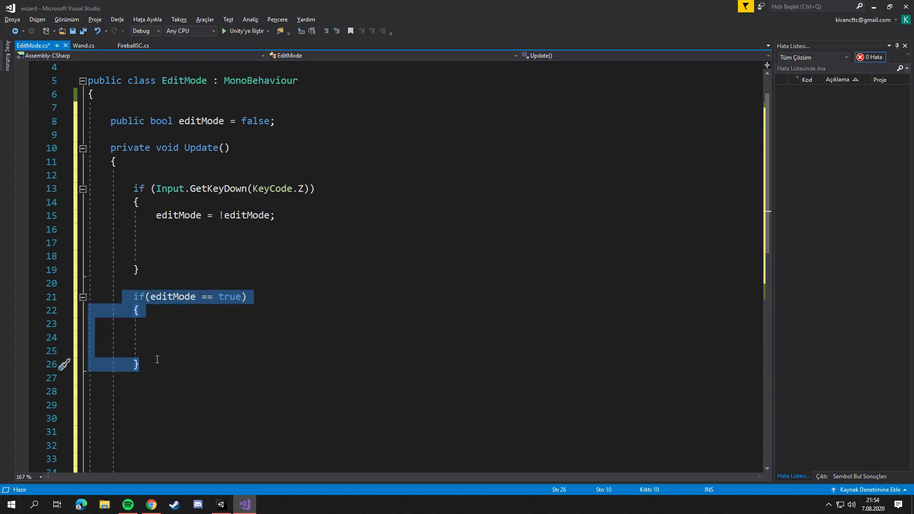
pyautogui.hotkey('ctrl', 'c')
pyautogui.click(157, 391)
pyautogui.hotkey('ctrl', 'v')
pyautogui.doubleClick(234, 391)
pyautogui.write('false')
pyautogui.hotkey('ctrl', 's')
pyautogui.click(168, 434)
pyautogui.click(181, 337)
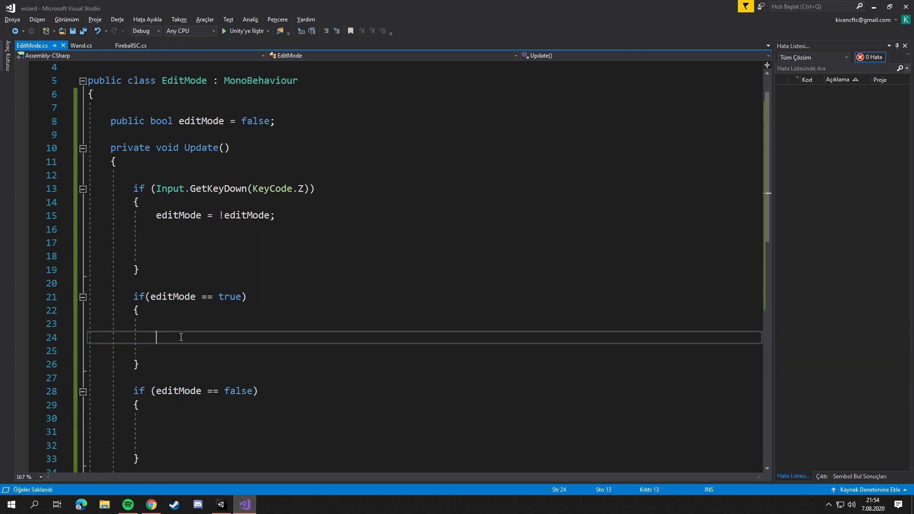
# Declare an Animator anim field below the editMode field
pyautogui.scroll(1, 195, 309)
pyautogui.click(293, 164)
pyautogui.press('Return')
pyautogui.press('Up')
pyautogui.write('anima')
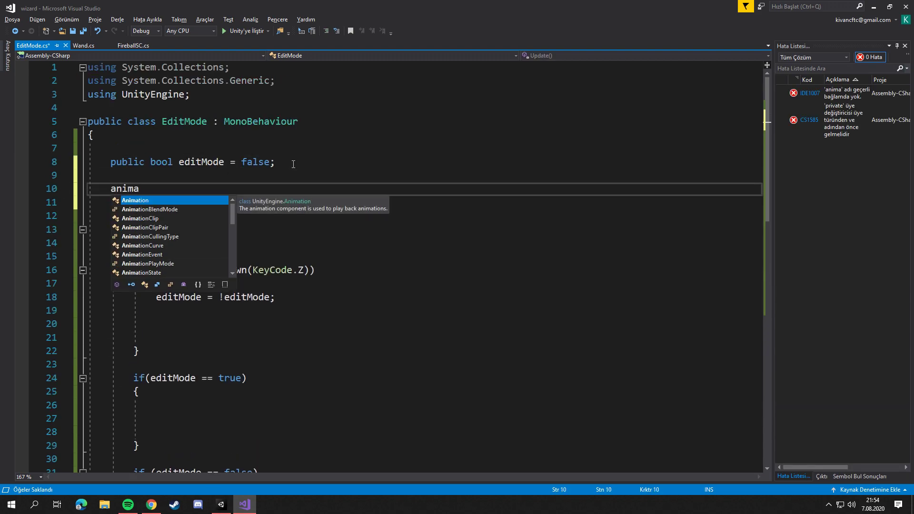
pyautogui.press('Down')
pyautogui.press('Down')
pyautogui.press('Down')
pyautogui.press('Down')
pyautogui.press('Down')
pyautogui.press('Down')
pyautogui.press('Down')
pyautogui.press('Down')
pyautogui.press('Down')
pyautogui.press('Down')
pyautogui.press('Down')
pyautogui.press('Down')
pyautogui.press('Down')
pyautogui.press('Up')
pyautogui.press('Up')
pyautogui.press('Up')
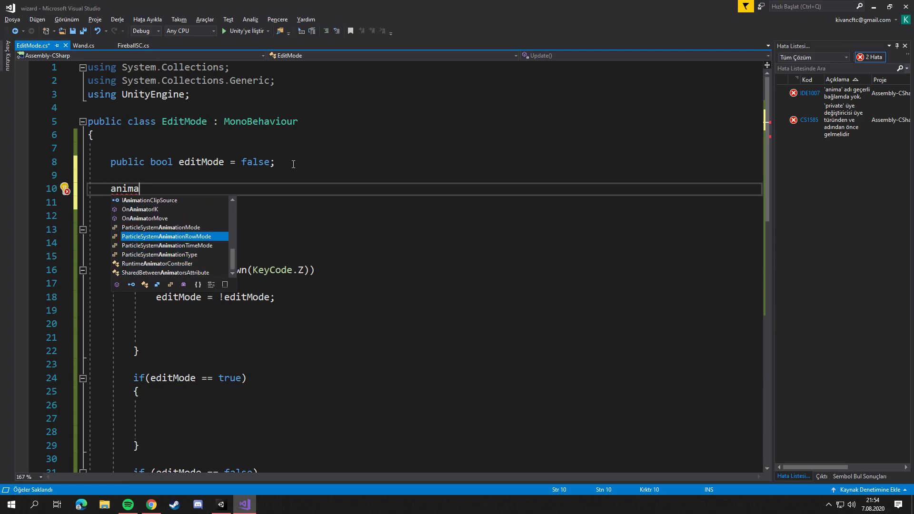
pyautogui.write('to')
pyautogui.write('r')
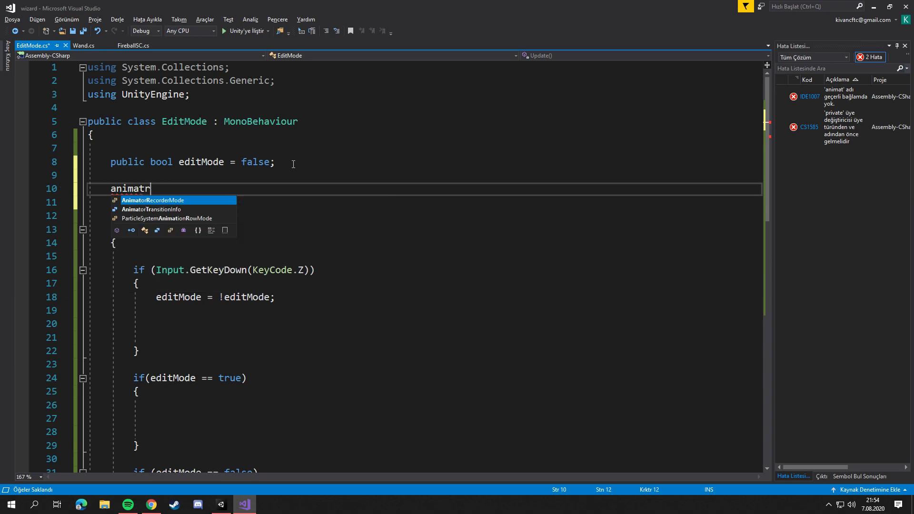
pyautogui.press('BackSpace')
pyautogui.write('or')
pyautogui.press('Tab')
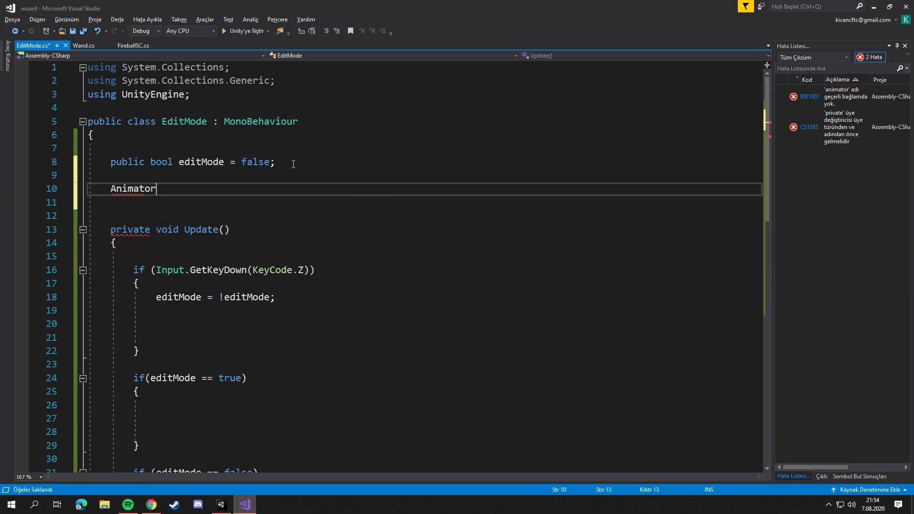
pyautogui.write(' anim')
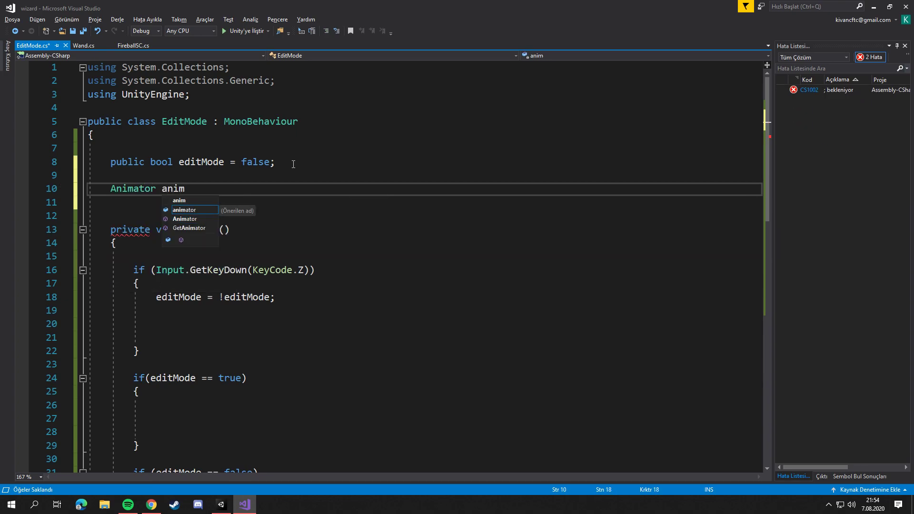
pyautogui.write(';')
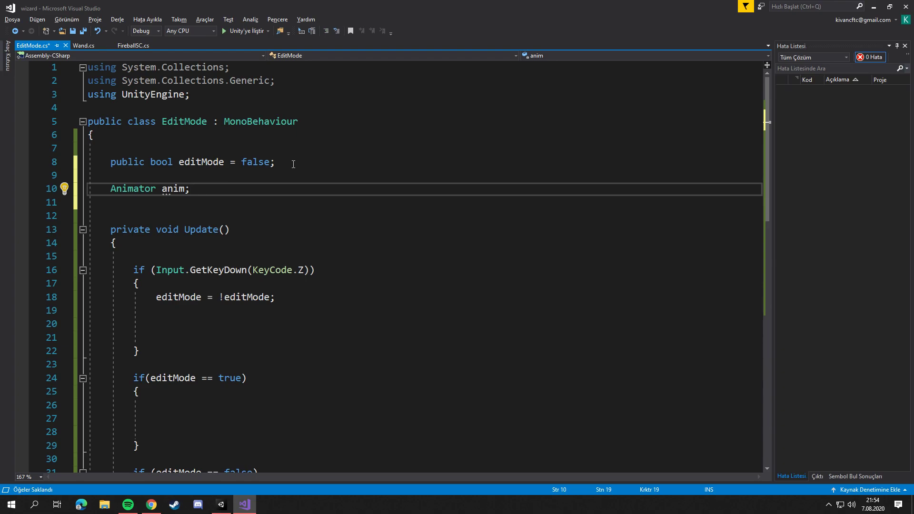
# Write anim = GetComponent<Animator>(); at the top of Update, then cut it out
pyautogui.click(258, 243)
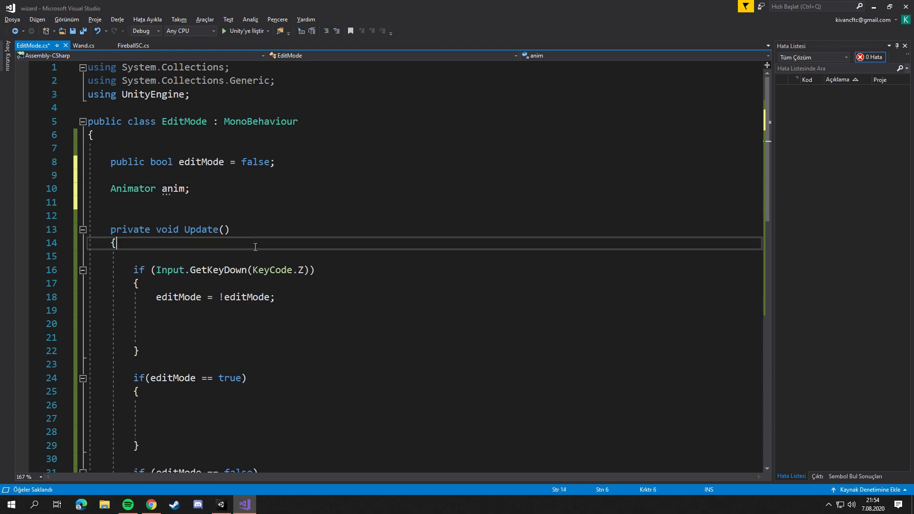
pyautogui.press('Return')
pyautogui.press('Return')
pyautogui.press('Return')
pyautogui.press('Up')
pyautogui.press('Up')
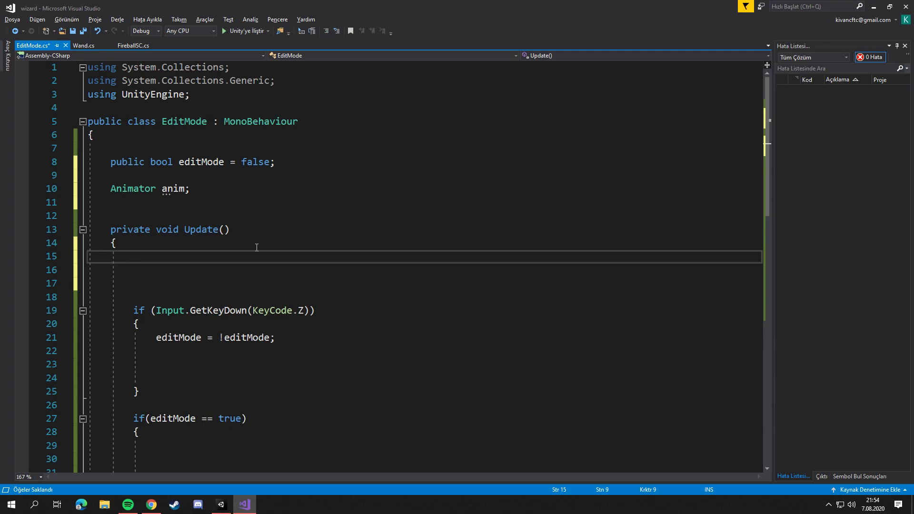
pyautogui.press('Return')
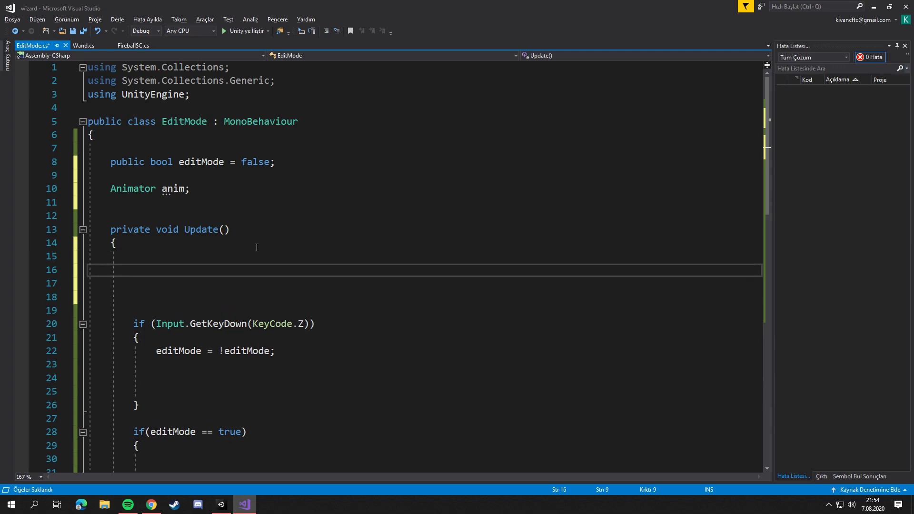
pyautogui.write('anim')
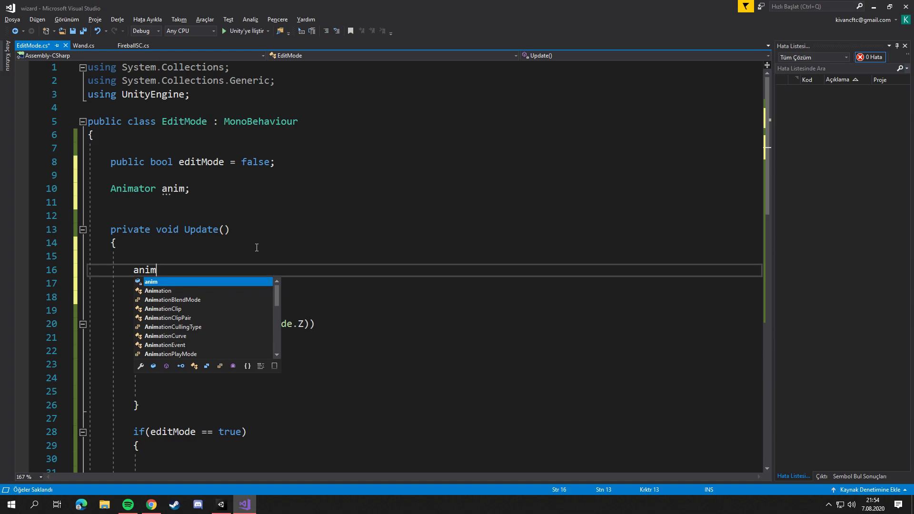
pyautogui.write(' = getco')
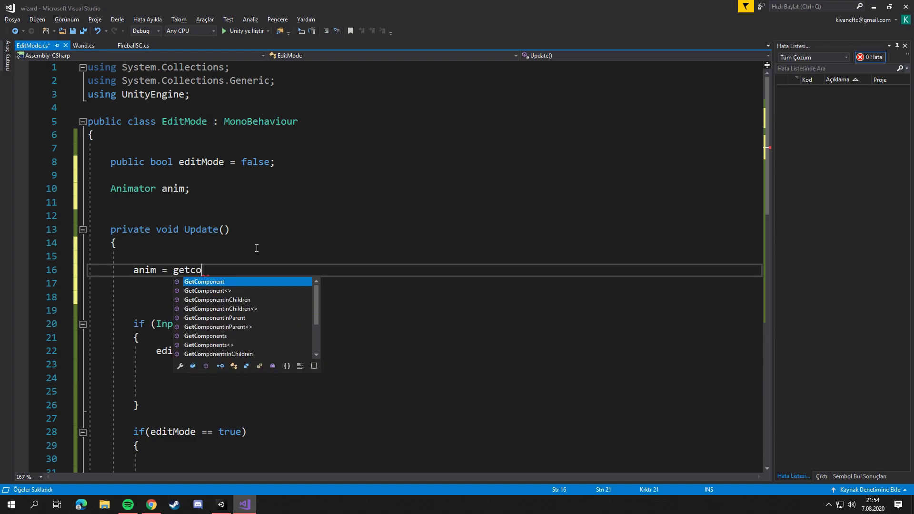
pyautogui.press('Tab')
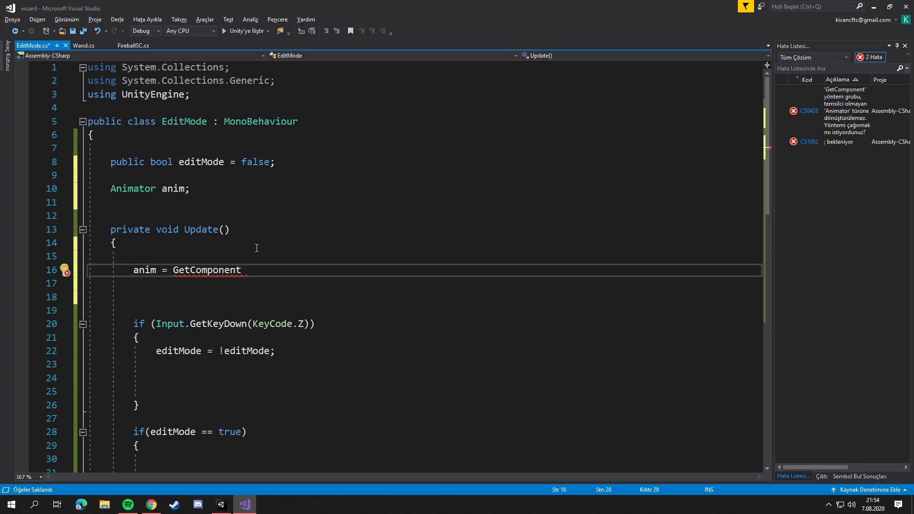
pyautogui.write('<Anima>')
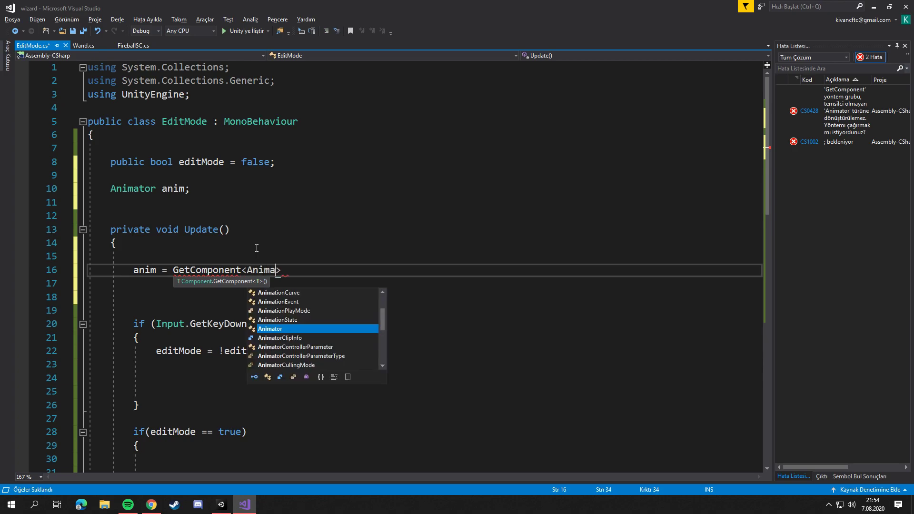
pyautogui.press('Tab')
pyautogui.write('>')
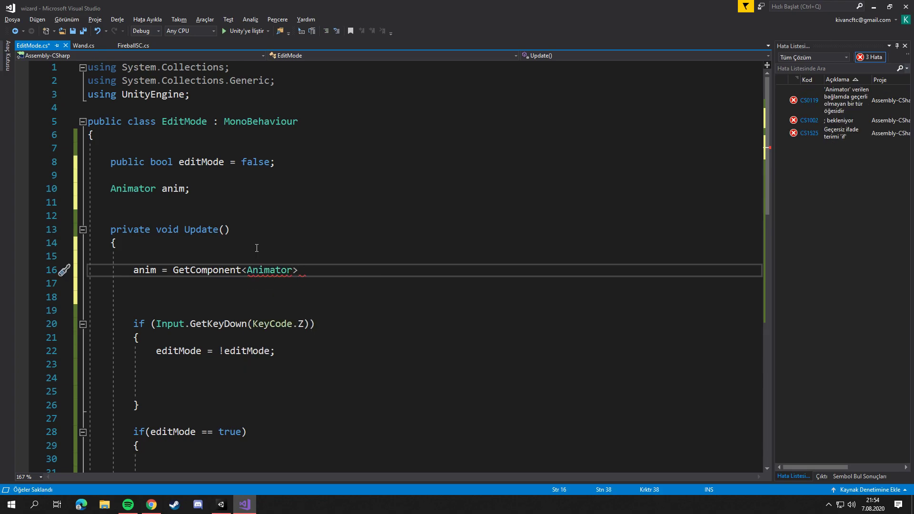
pyautogui.write('();')
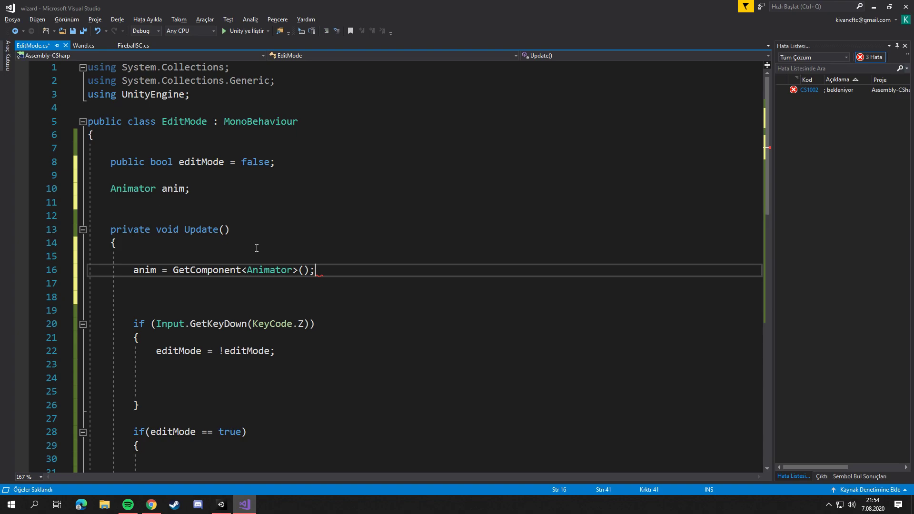
pyautogui.moveTo(315, 272); pyautogui.dragTo(128, 272)
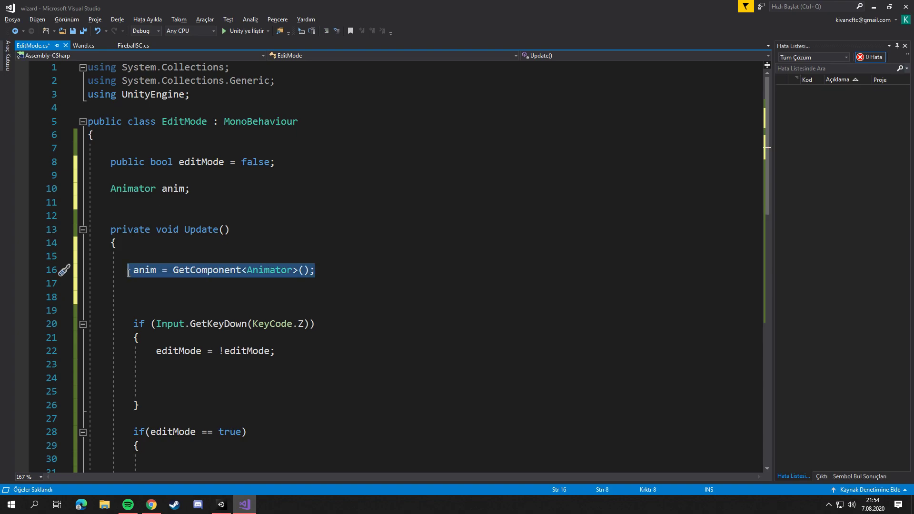
pyautogui.hotkey('ctrl', 'x')
# Create a Start method above Update containing anim = GetComponent<Animator>();
pyautogui.click(167, 218)
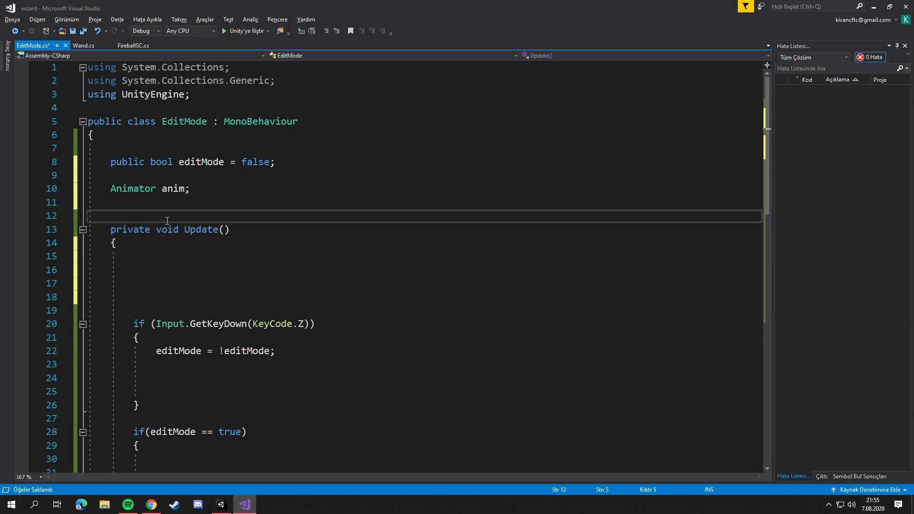
pyautogui.press('Return')
pyautogui.press('Return')
pyautogui.press('Return')
pyautogui.press('Up')
pyautogui.press('Up')
pyautogui.write('v')
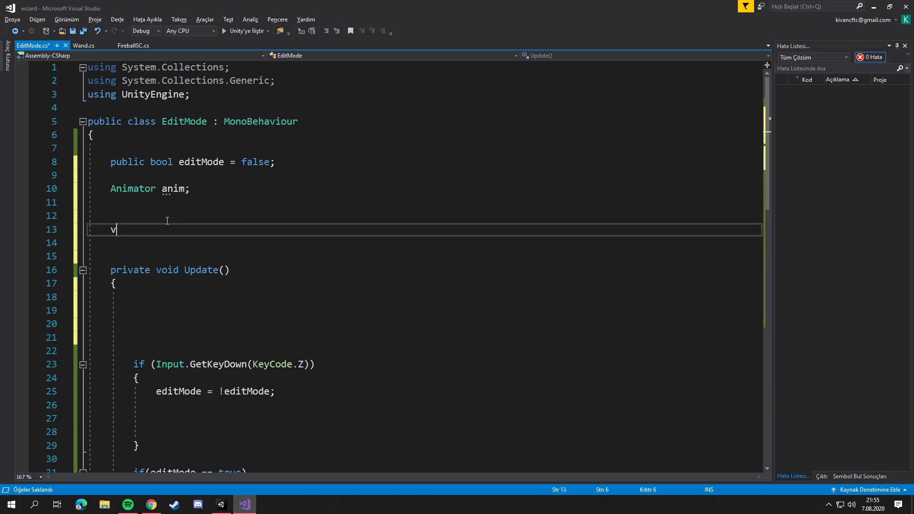
pyautogui.write('oid')
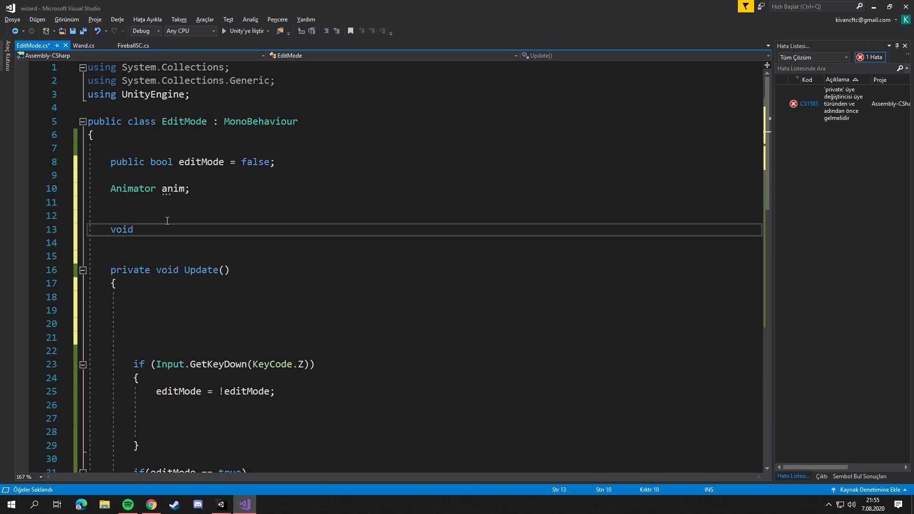
pyautogui.write(' star')
pyautogui.press('Tab')
pyautogui.write('anim = GetComponent<Animator>();')
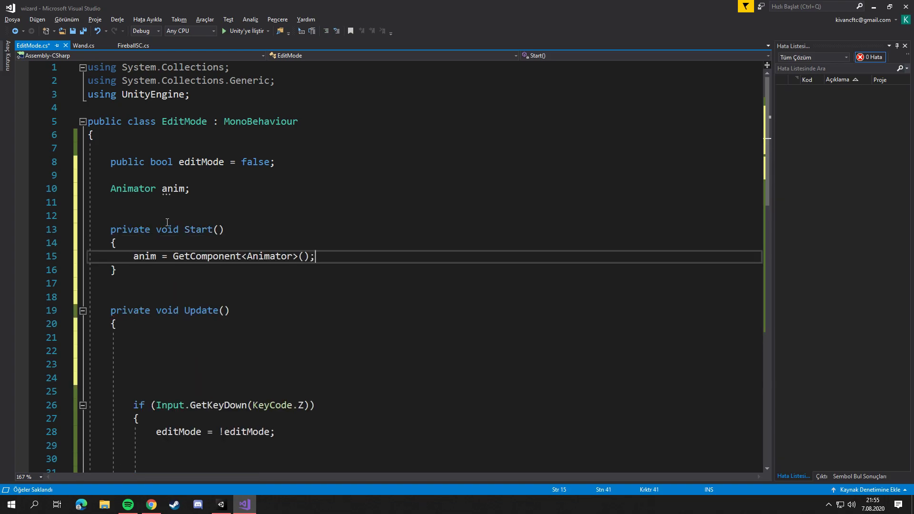
pyautogui.scroll(-2, 263, 276)
pyautogui.click(266, 269)
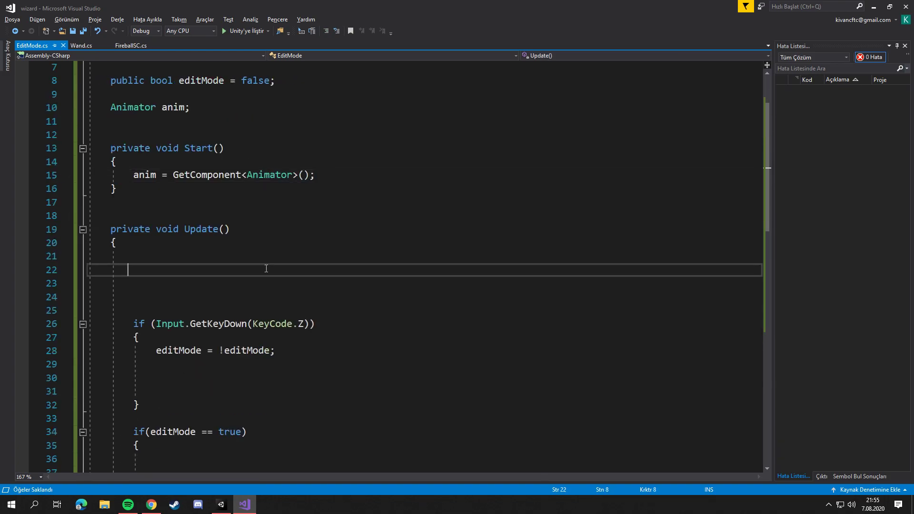
# Add anim.SetBool("acik", editMode); as the first line of Update and save the script
pyautogui.write('anim')
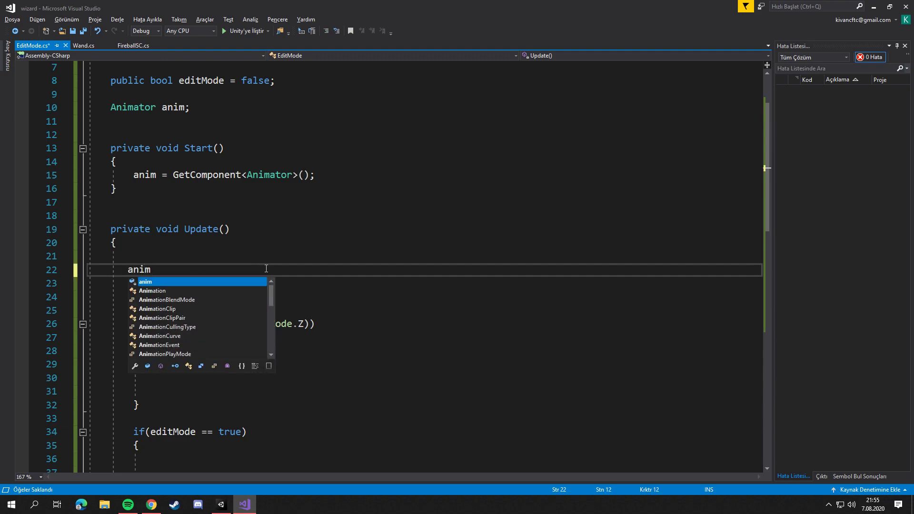
pyautogui.write('.Set')
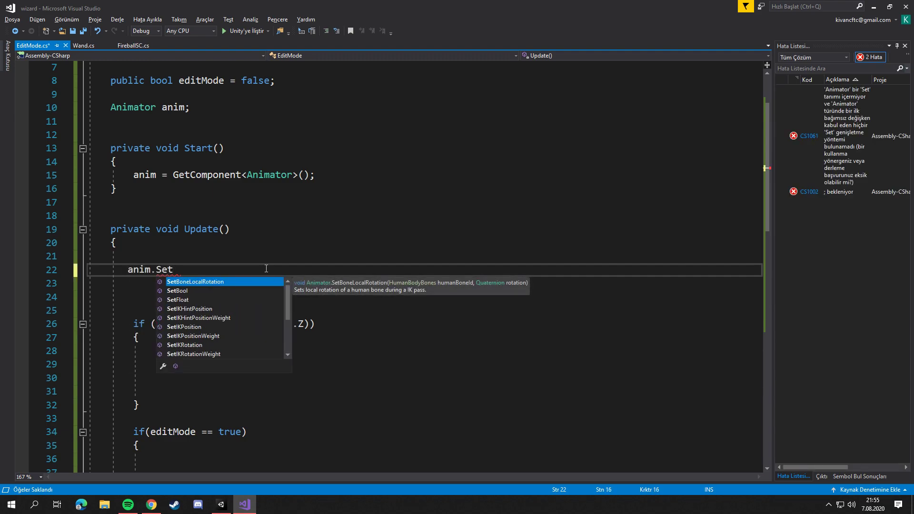
pyautogui.press('Down')
pyautogui.press('Tab')
pyautogui.write('(')
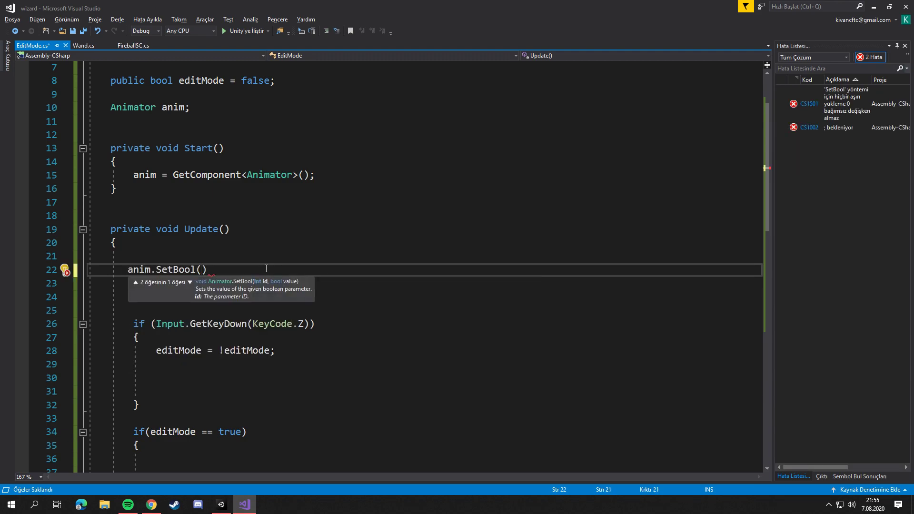
pyautogui.write('"acik", ')
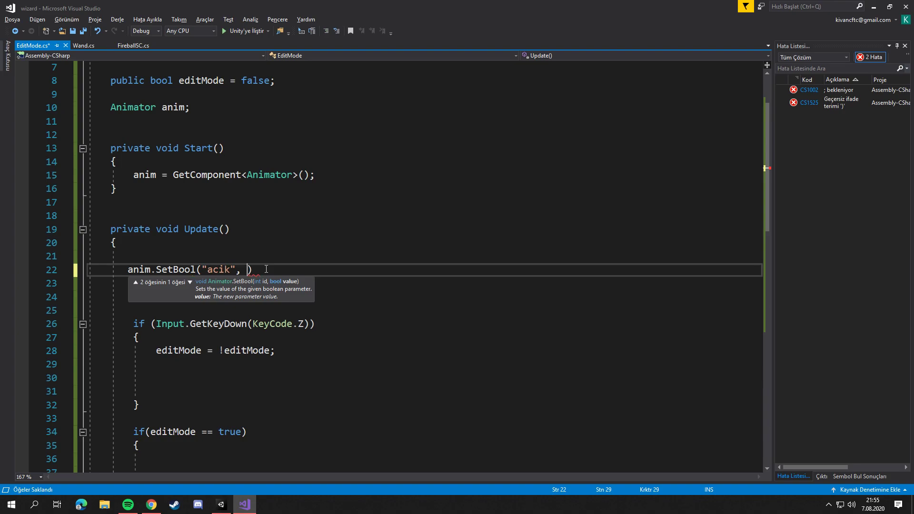
pyautogui.write('editMode')
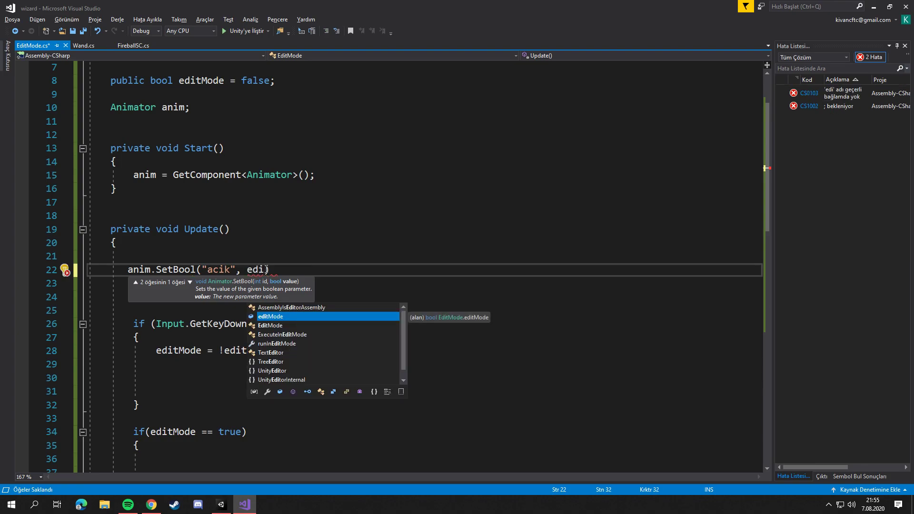
pyautogui.write(');')
pyautogui.hotkey('ctrl', 's')
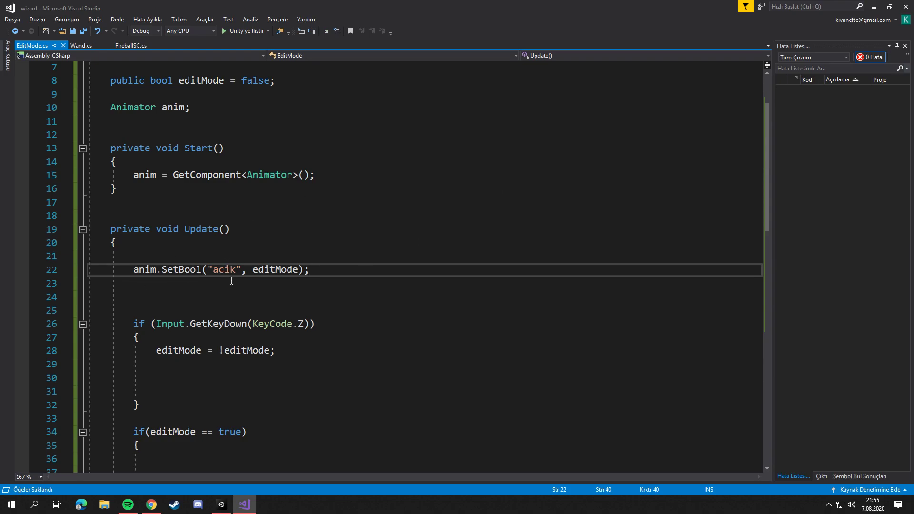
# Review the SetBool line's acik and editMode arguments, then move into the empty editMode == true block
pyautogui.doubleClick(231, 278)
pyautogui.click(230, 277)
pyautogui.doubleClick(263, 271)
pyautogui.press('Up')
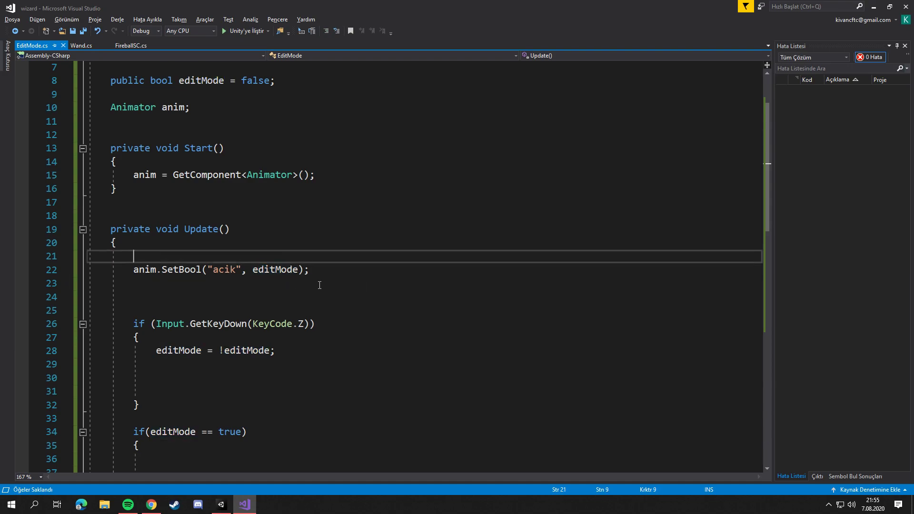
pyautogui.scroll(-2, 333, 244)
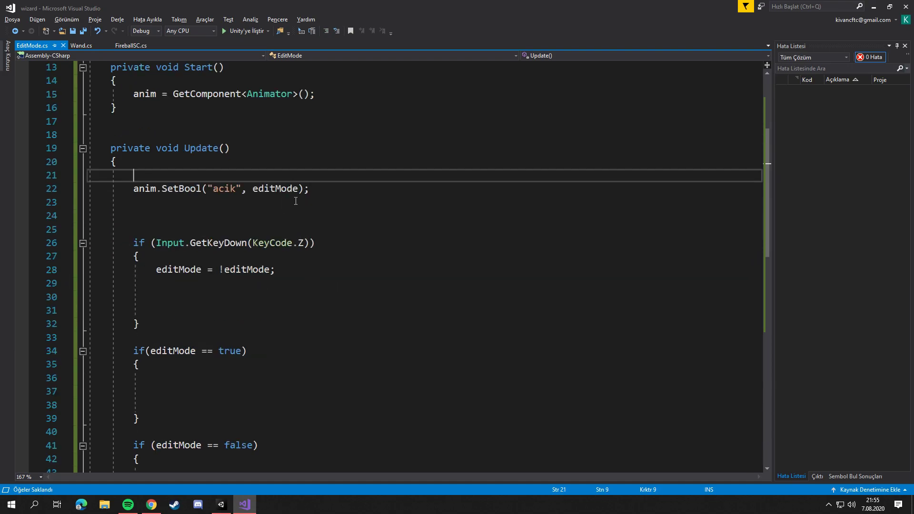
pyautogui.scroll(-1, 296, 200)
pyautogui.scroll(-1, 319, 200)
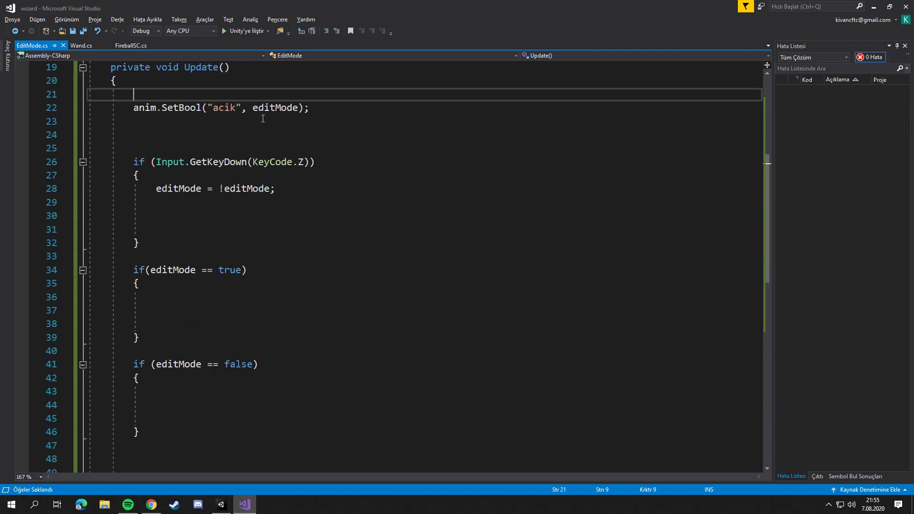
pyautogui.press('Down')
pyautogui.doubleClick(295, 109)
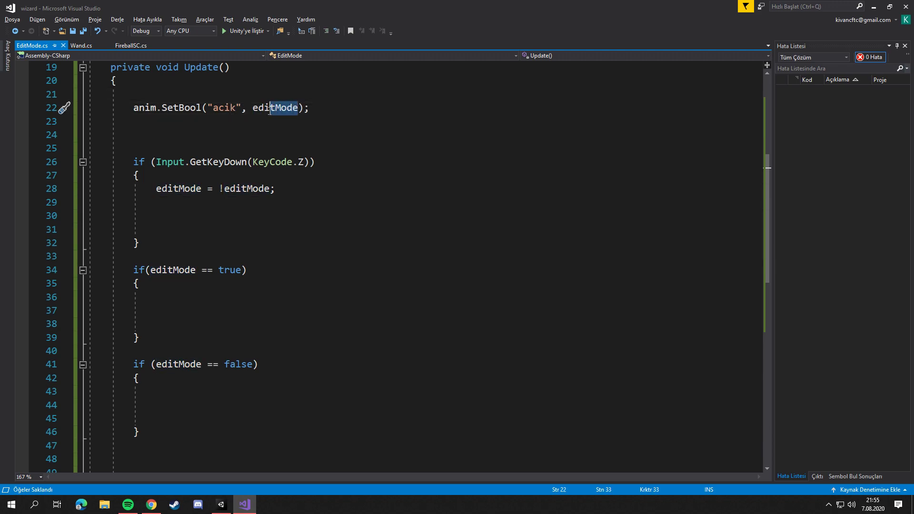
pyautogui.click(218, 107)
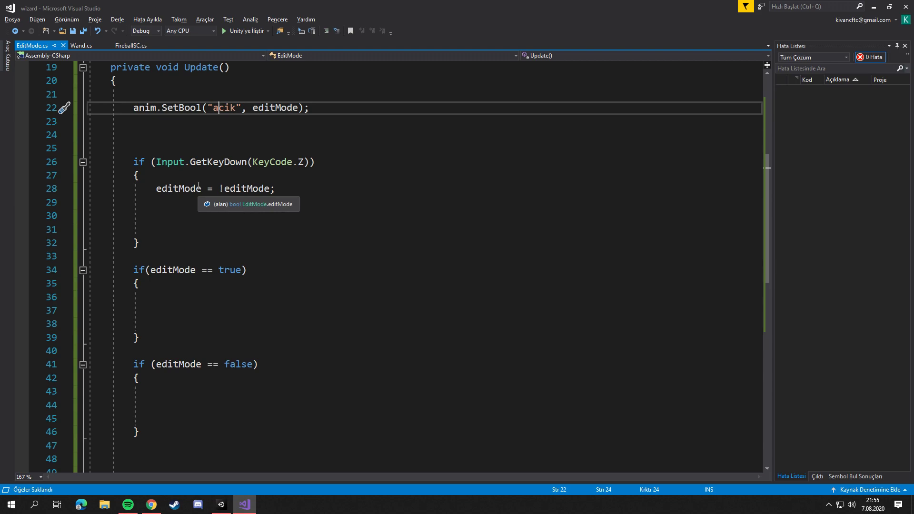
pyautogui.click(262, 296)
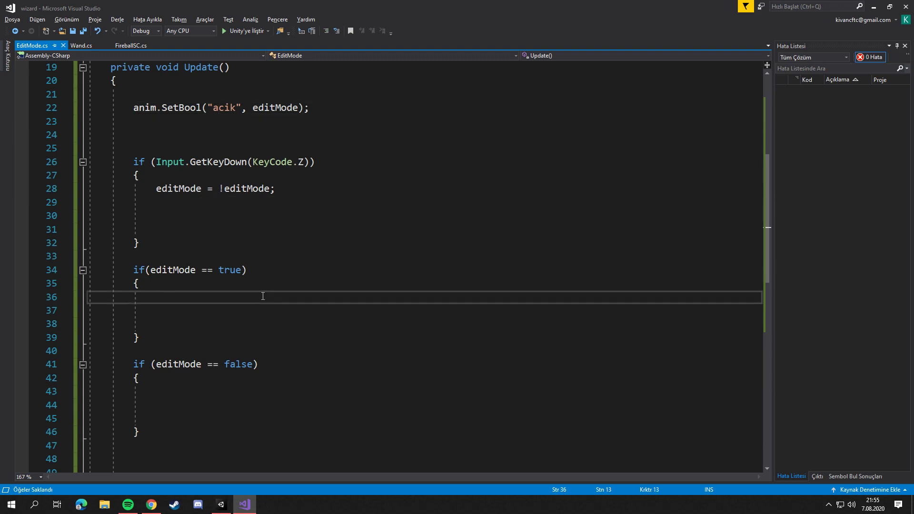
pyautogui.scroll(4, 278, 280)
# Declare public GameObject Page and silah fields below the anim field, then return to Unity
pyautogui.click(258, 122)
pyautogui.press('Return')
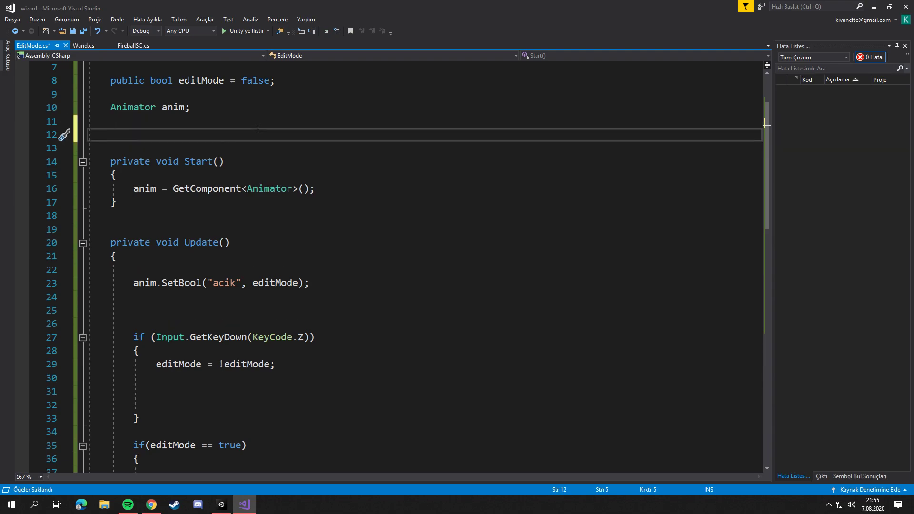
pyautogui.write('public gameo ')
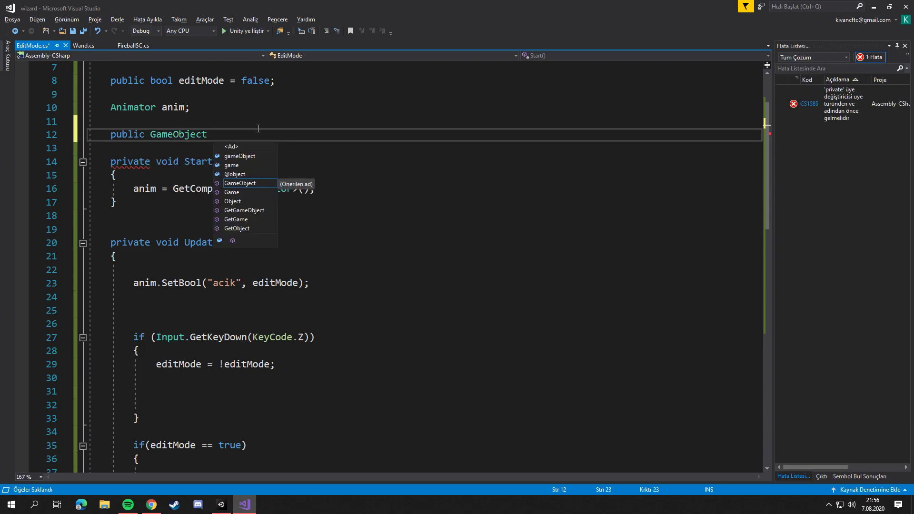
pyautogui.write('Page;')
pyautogui.press('Return')
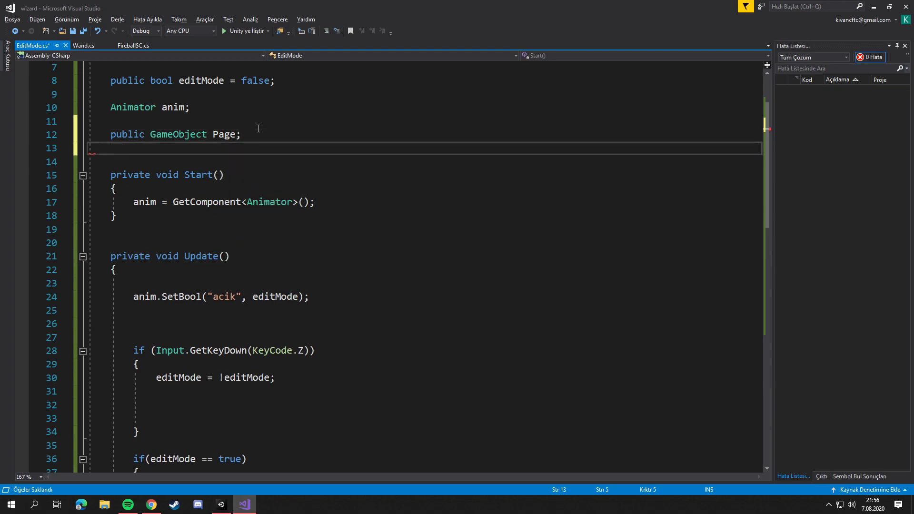
pyautogui.press('Return')
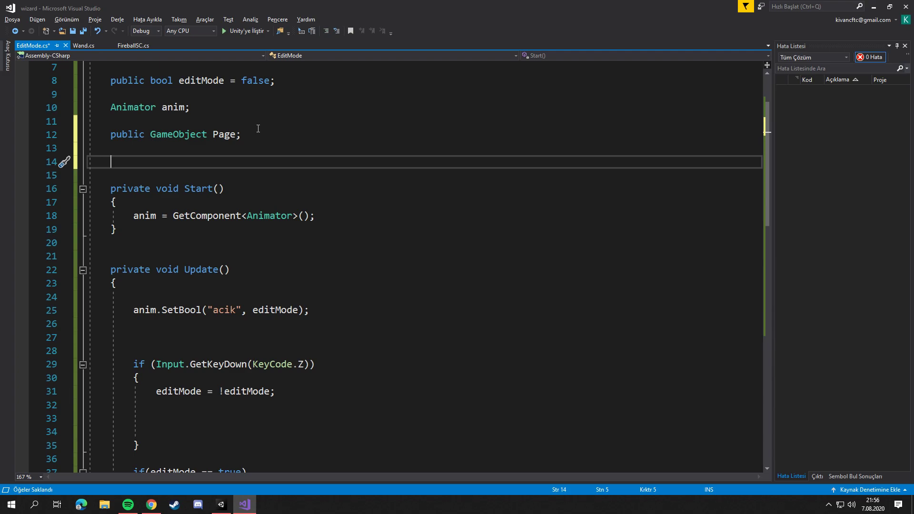
pyautogui.write('public')
pyautogui.press('BackSpace')
pyautogui.press('BackSpace')
pyautogui.write('game')
pyautogui.press('Tab')
pyautogui.write('silah;')
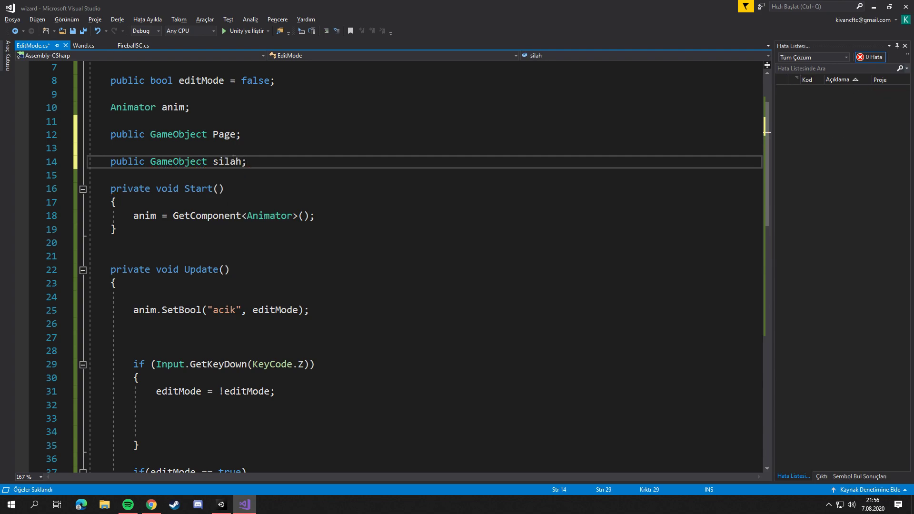
pyautogui.click(179, 161)
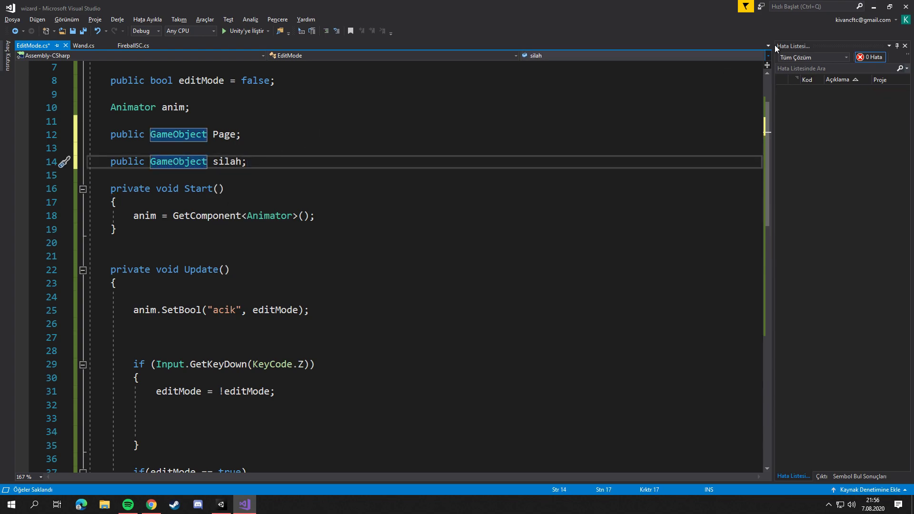
pyautogui.click(873, 7)
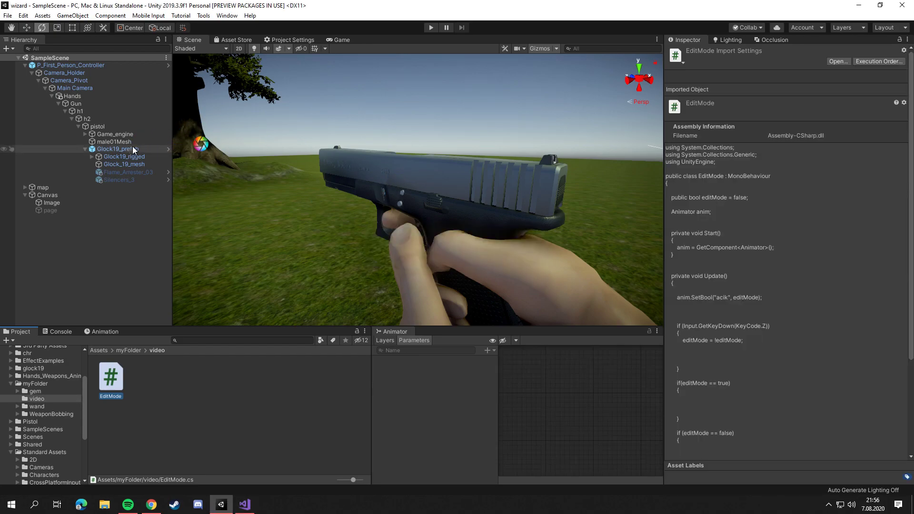
pyautogui.click(119, 127)
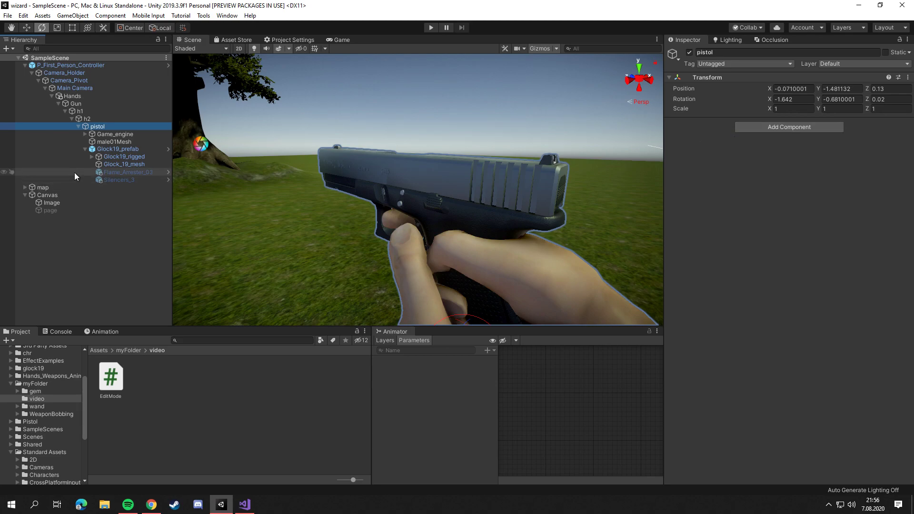
pyautogui.click(244, 505)
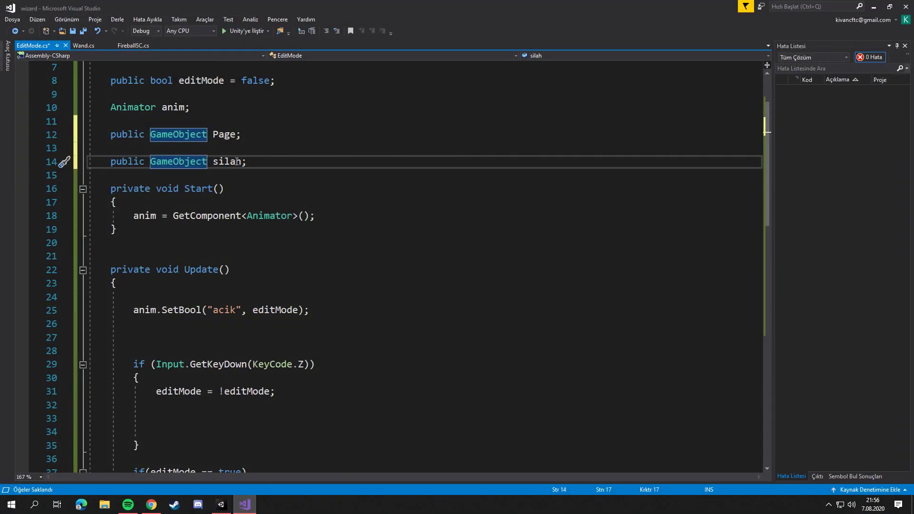
# Delete the silah field declaration and save the script
pyautogui.scroll(-5, 182, 202)
pyautogui.click(218, 296)
pyautogui.click(223, 308)
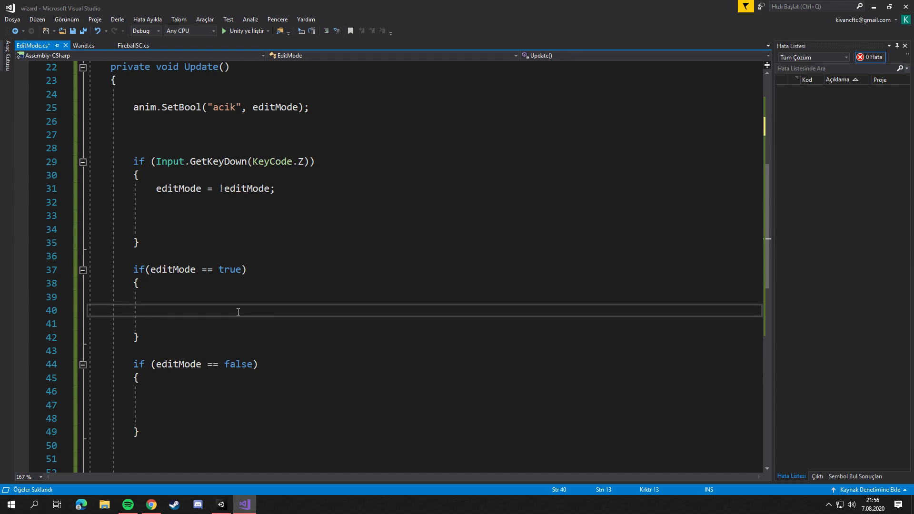
pyautogui.scroll(5, 238, 312)
pyautogui.scroll(2, 238, 311)
pyautogui.moveTo(247, 243); pyautogui.dragTo(89, 247)
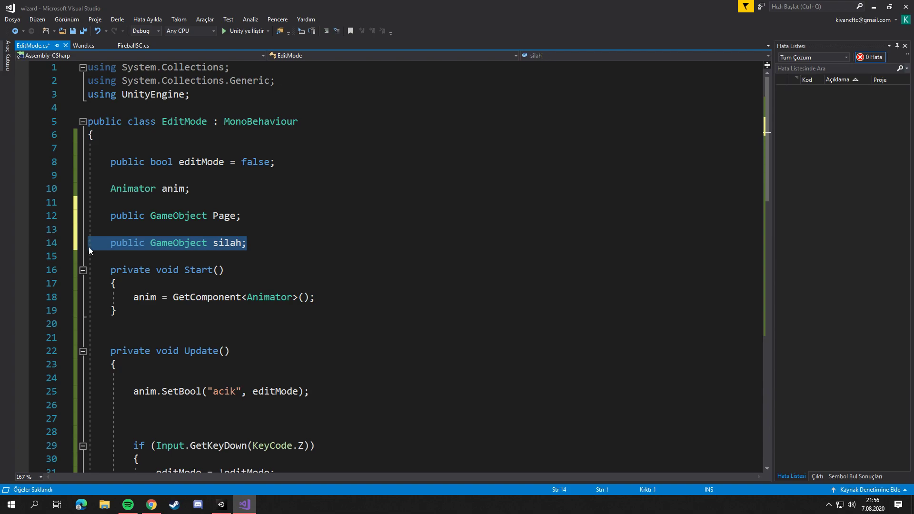
pyautogui.hotkey('ctrl', 'x')
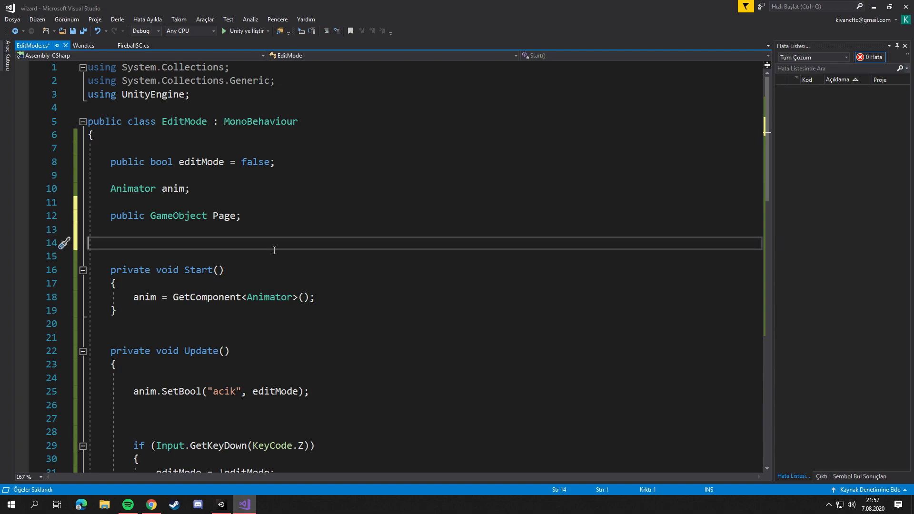
pyautogui.hotkey('ctrl', 's')
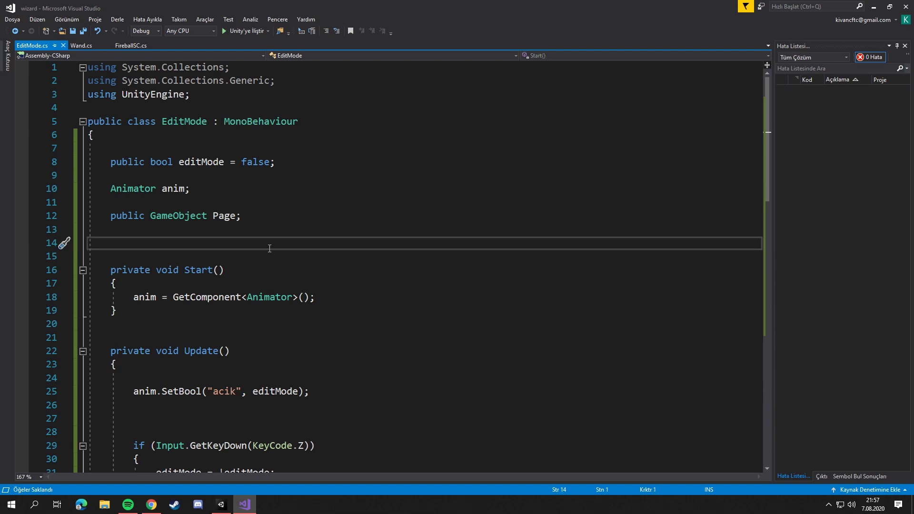
# Add Page.SetActive(false); in Start() after the GetComponent line and select that line
pyautogui.scroll(-2, 318, 285)
pyautogui.scroll(-1, 321, 285)
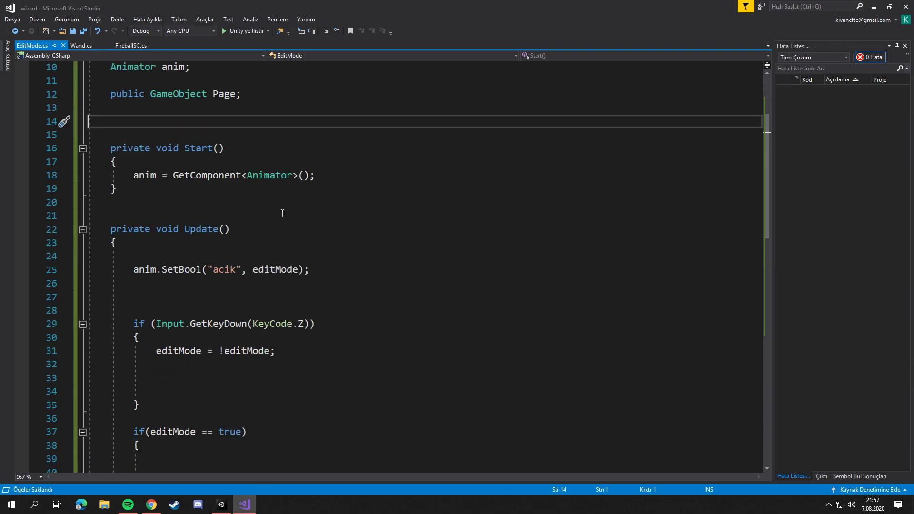
pyautogui.scroll(-1, 286, 310)
pyautogui.scroll(-2, 270, 264)
pyautogui.scroll(4, 273, 312)
pyautogui.click(316, 216)
pyautogui.press('Return')
pyautogui.write('Page.s')
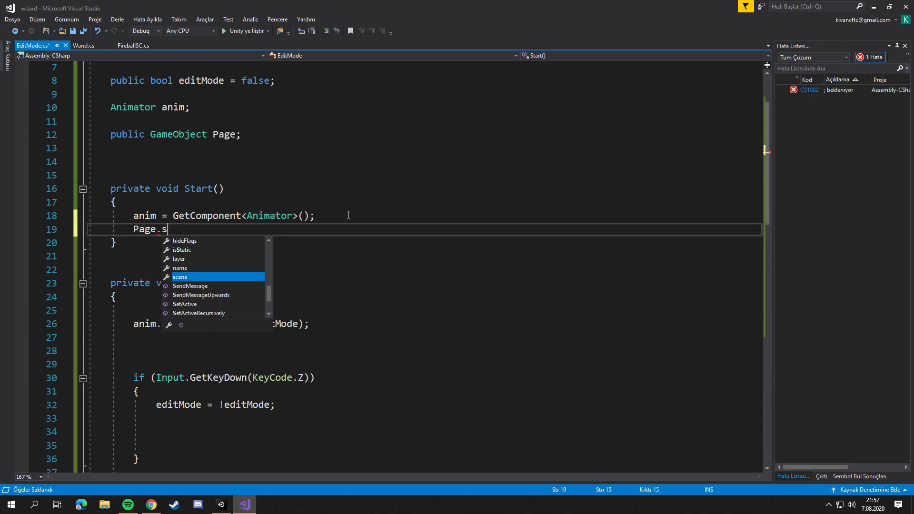
pyautogui.write('e')
pyautogui.press('Down')
pyautogui.press('Down')
pyautogui.press('Tab')
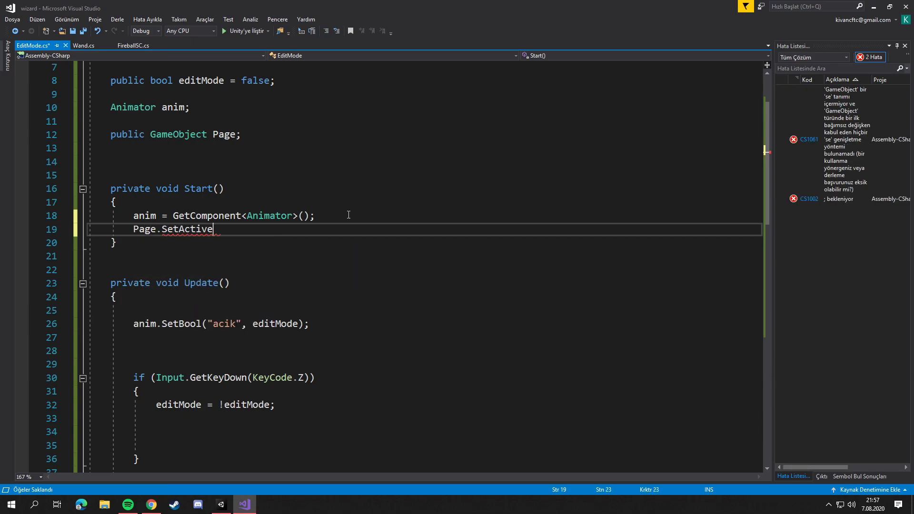
pyautogui.write('(false)')
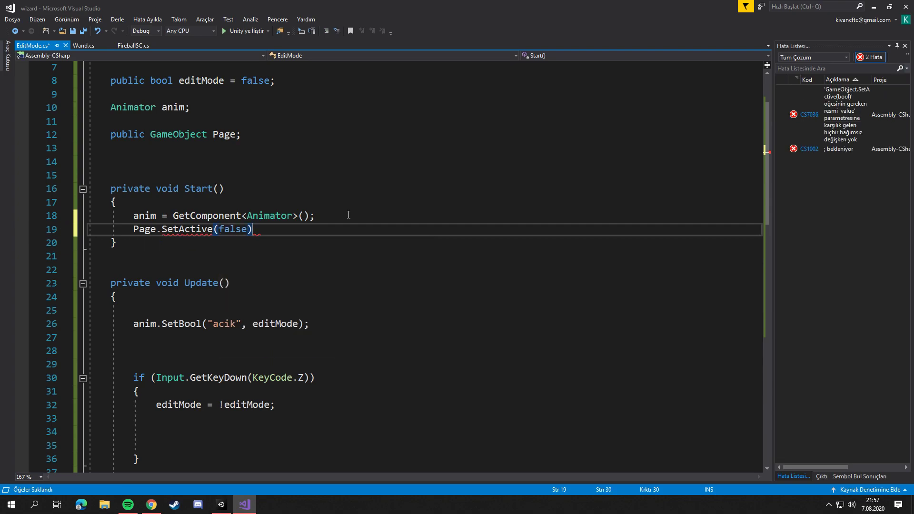
pyautogui.write(';')
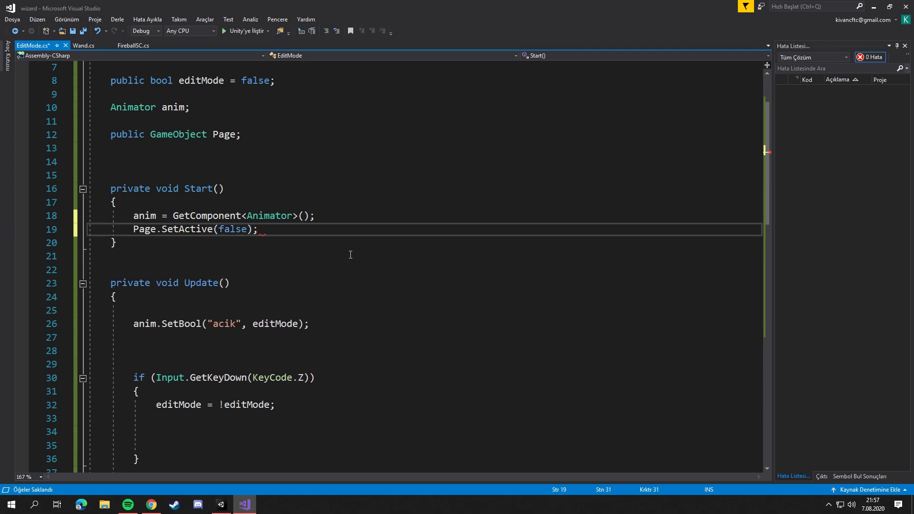
pyautogui.moveTo(270, 229); pyautogui.dragTo(123, 230)
pyautogui.scroll(-5, 150, 229)
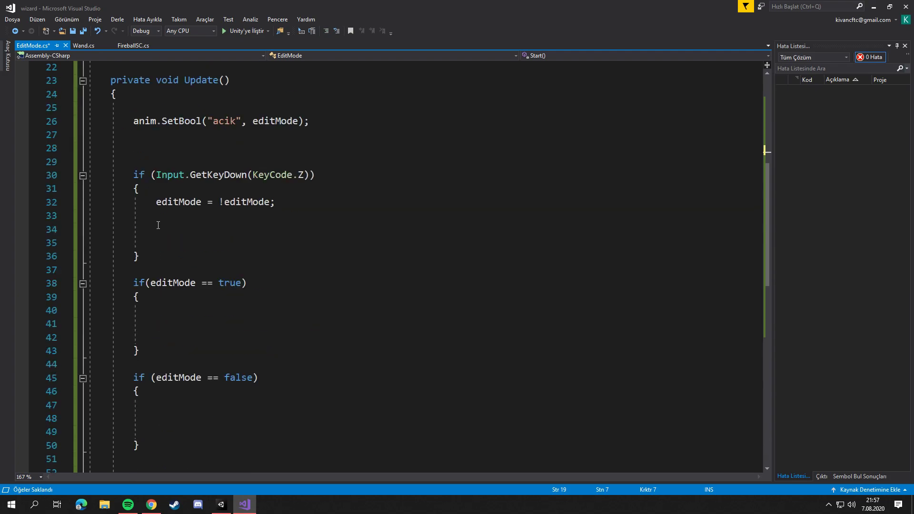
# Put Page.SetActive(true) in the editMode true block and Page.SetActive(false) in the false block, then save
pyautogui.click(211, 310)
pyautogui.hotkey('ctrl', 'v')
pyautogui.moveTo(269, 310); pyautogui.dragTo(242, 311)
pyautogui.write('true')
pyautogui.click(238, 410)
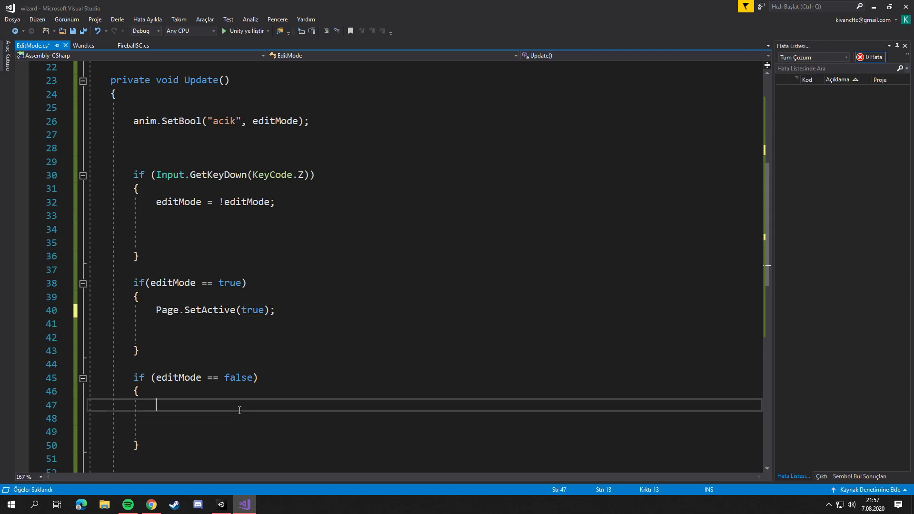
pyautogui.hotkey('ctrl', 'v')
pyautogui.hotkey('ctrl', 's')
# Add a blank line inside the true block, save again, and return to Unity
pyautogui.click(313, 321)
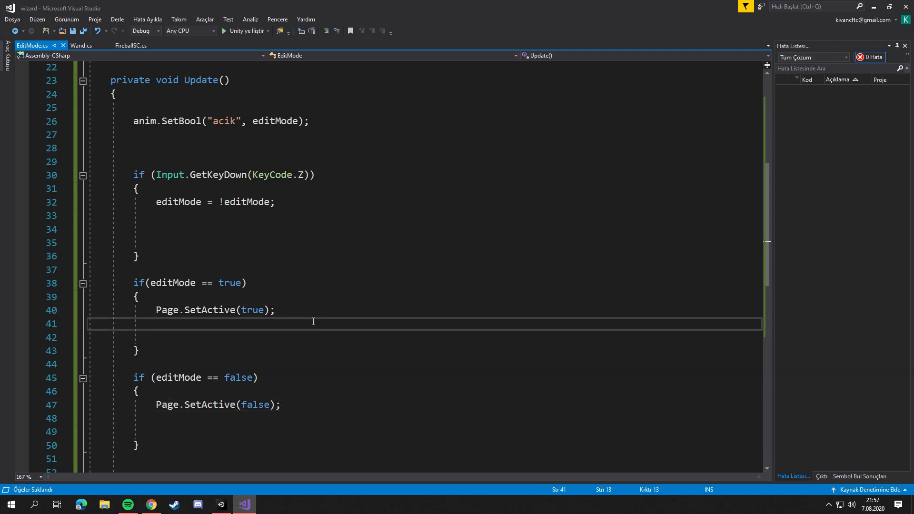
pyautogui.press('Return')
pyautogui.press('Return')
pyautogui.press('Return')
pyautogui.press('Up')
pyautogui.press('Up')
pyautogui.press('Up')
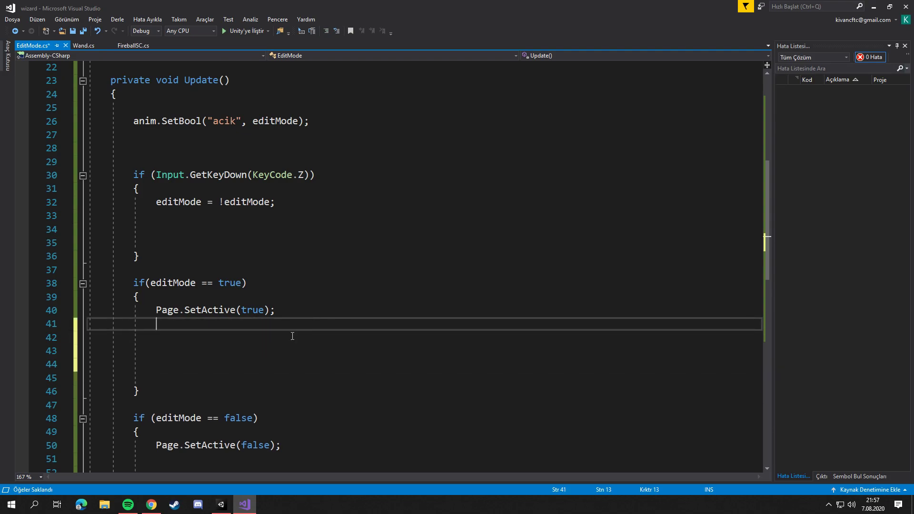
pyautogui.hotkey('ctrl', 's')
pyautogui.click(874, 7)
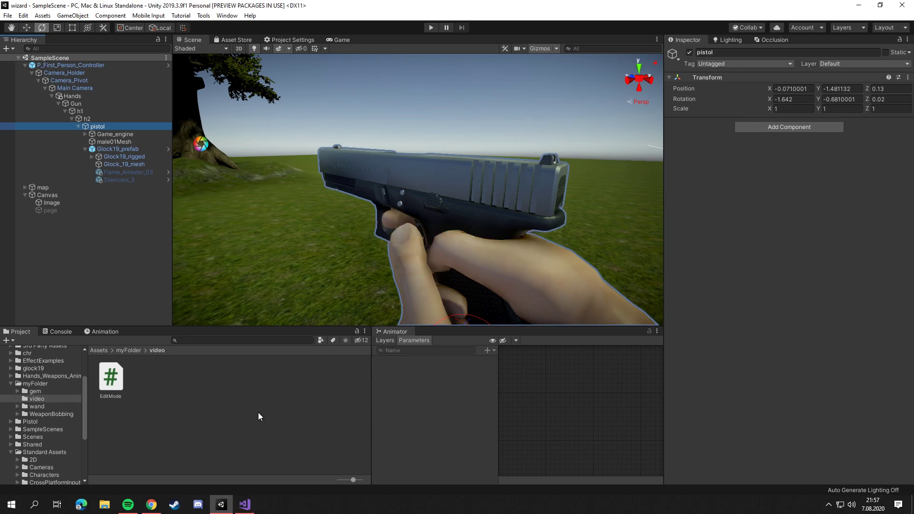
# Create an Animator Controller named edit in the video folder
pyautogui.rightClick(168, 406)
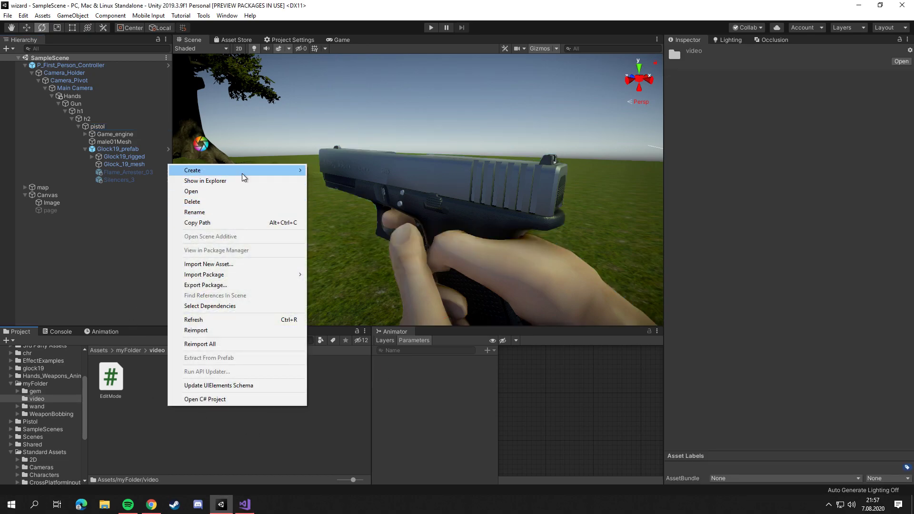
pyautogui.moveTo(243, 175)
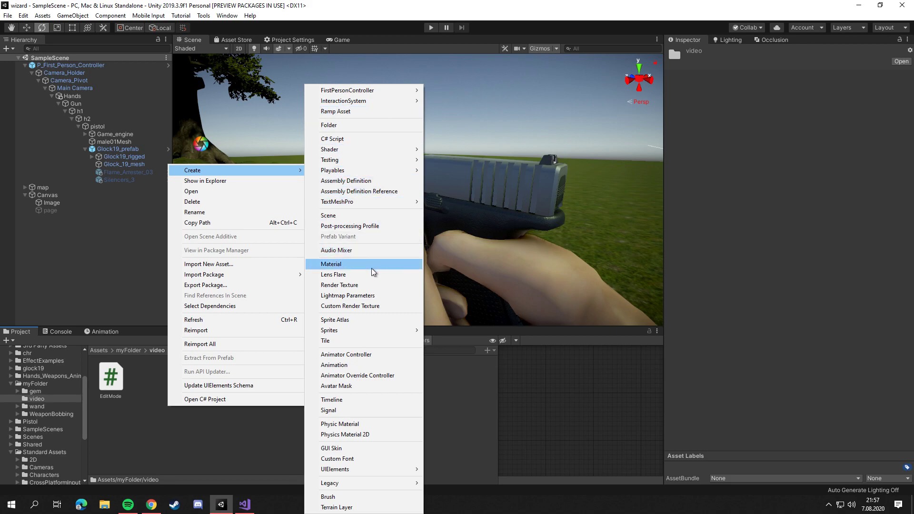
pyautogui.click(357, 355)
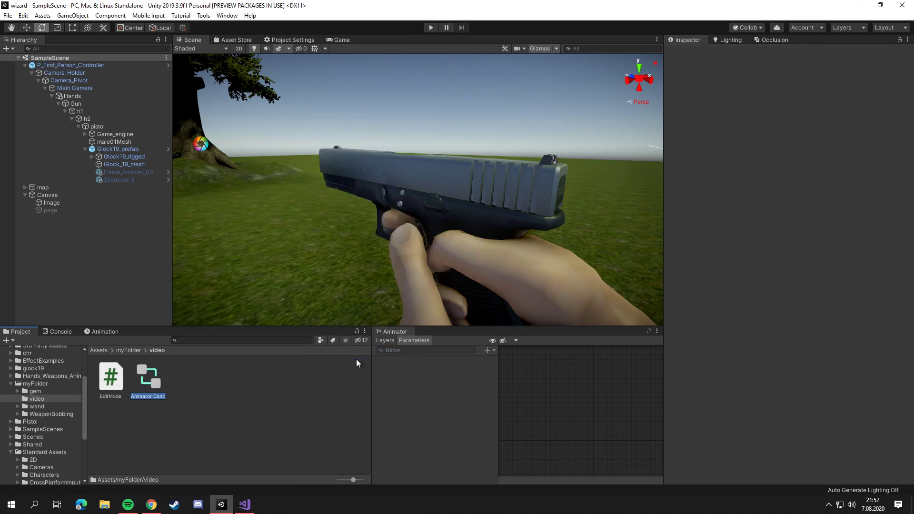
pyautogui.write('edit')
pyautogui.press('Return')
# Create an animation clip named null in the video folder and select it
pyautogui.rightClick(299, 402)
pyautogui.moveTo(396, 164)
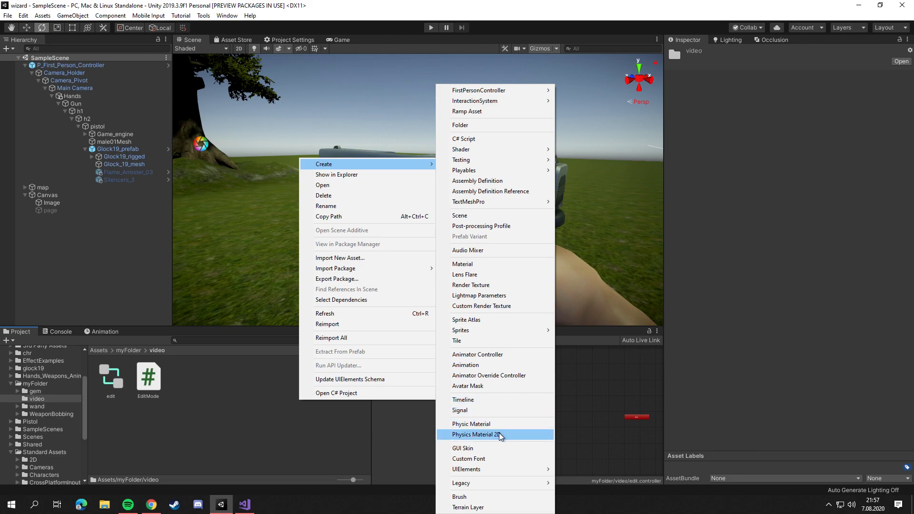
pyautogui.click(499, 365)
pyautogui.write('null')
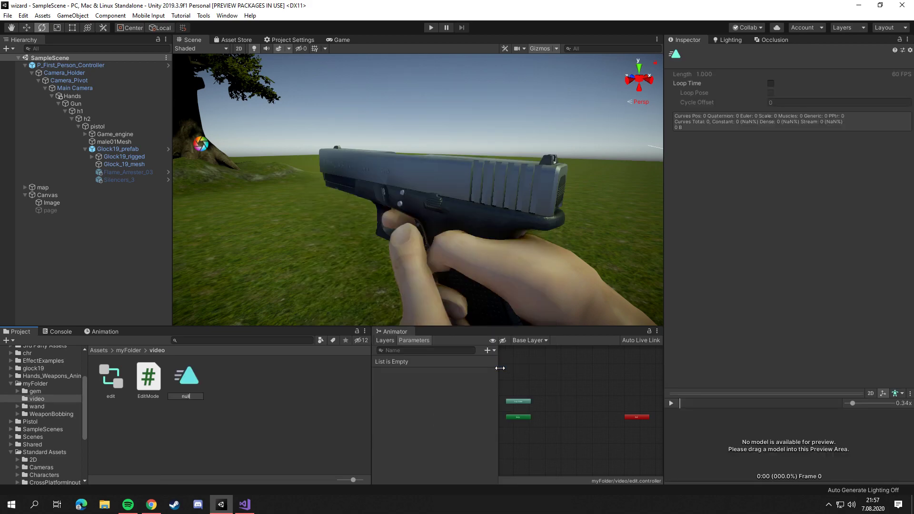
pyautogui.press('Return')
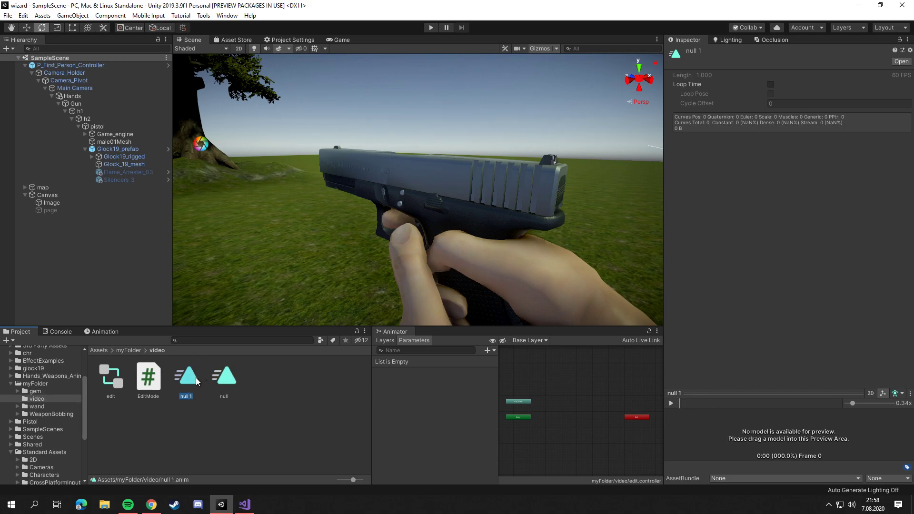
pyautogui.moveTo(530, 262)
pyautogui.keyDown('alt'); pyautogui.mouseDown()
pyautogui.moveTo(501, 282)
pyautogui.moveTo(390, 286)
pyautogui.mouseUp(); pyautogui.keyUp('alt')
pyautogui.click(224, 377)
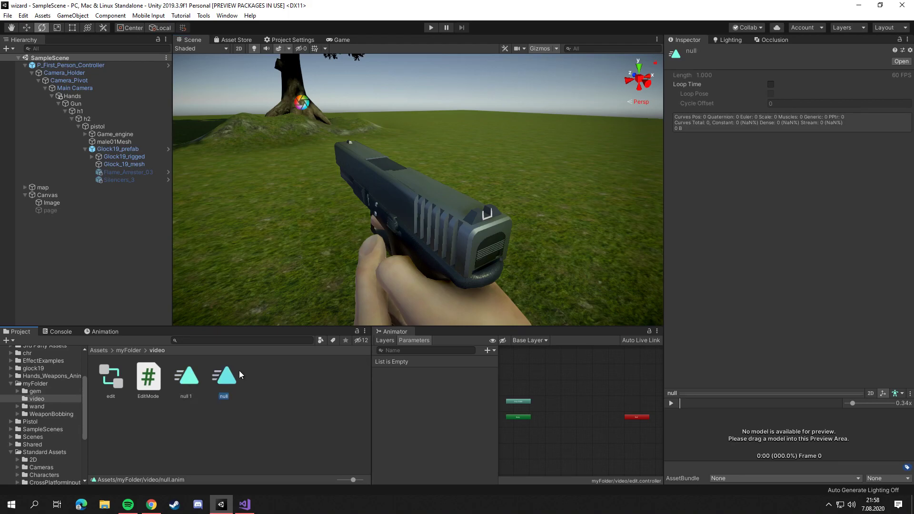
pyautogui.moveTo(333, 271)
pyautogui.keyDown('alt'); pyautogui.mouseDown()
pyautogui.moveTo(376, 143)
pyautogui.moveTo(336, 192)
pyautogui.moveTo(276, 181)
pyautogui.mouseUp(); pyautogui.keyUp('alt')
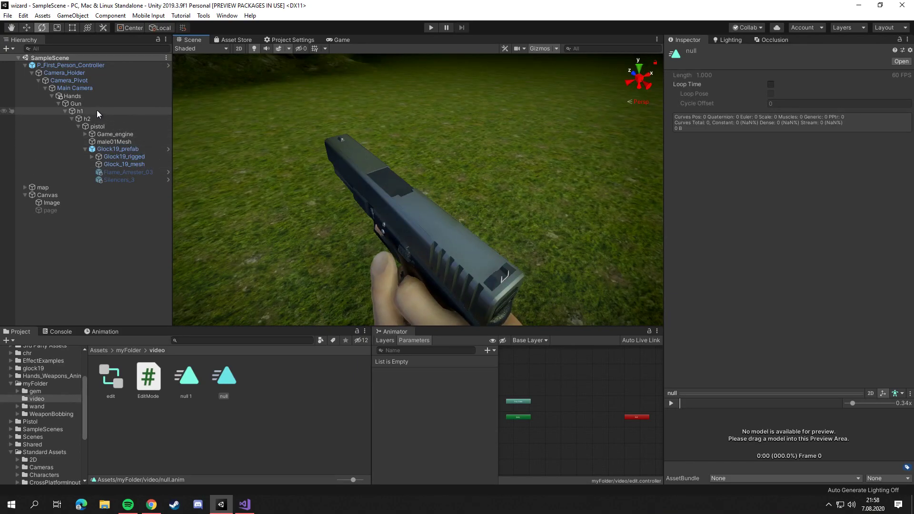
pyautogui.click(90, 103)
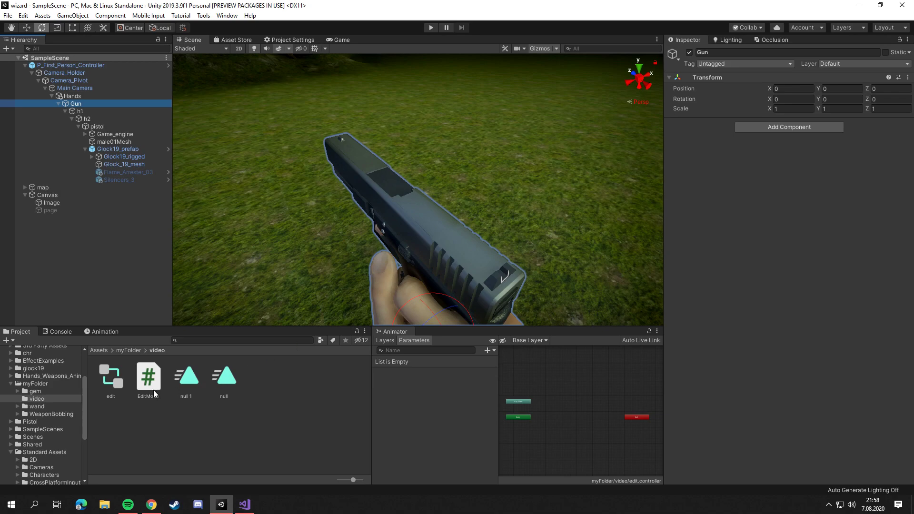
# Attach the EditMode script and an Animator using the edit controller to Gun
pyautogui.moveTo(153, 394); pyautogui.dragTo(756, 225)
pyautogui.click(781, 170)
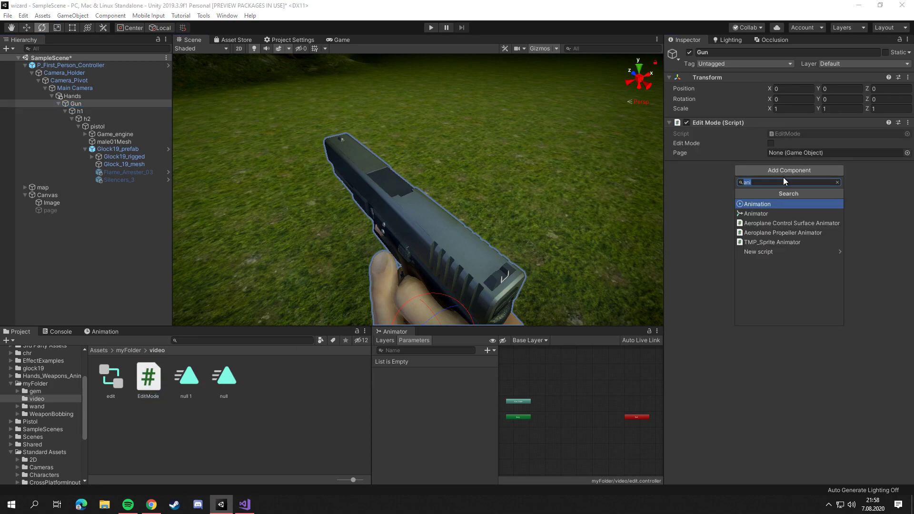
pyautogui.click(787, 213)
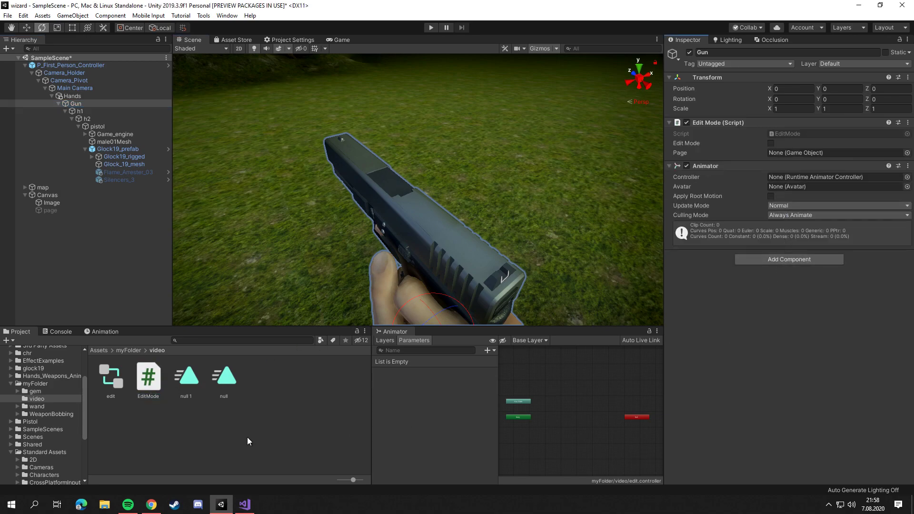
pyautogui.moveTo(107, 370); pyautogui.dragTo(784, 179)
# Enable the page object and assign it to Gun's Edit Mode Page field
pyautogui.click(50, 211)
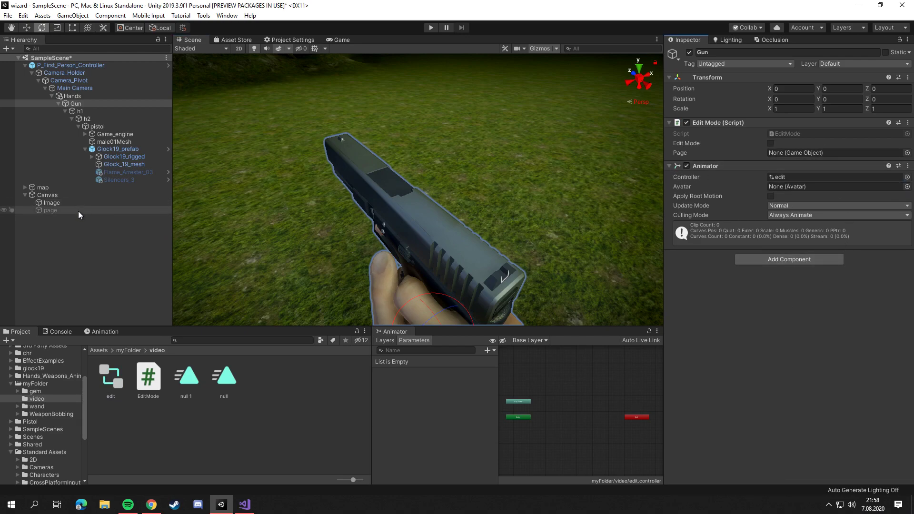
pyautogui.click(689, 52)
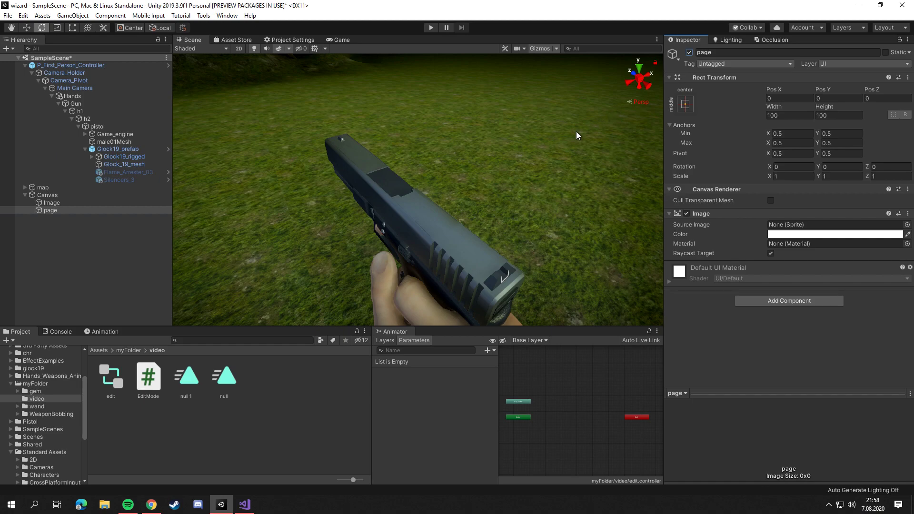
pyautogui.click(338, 41)
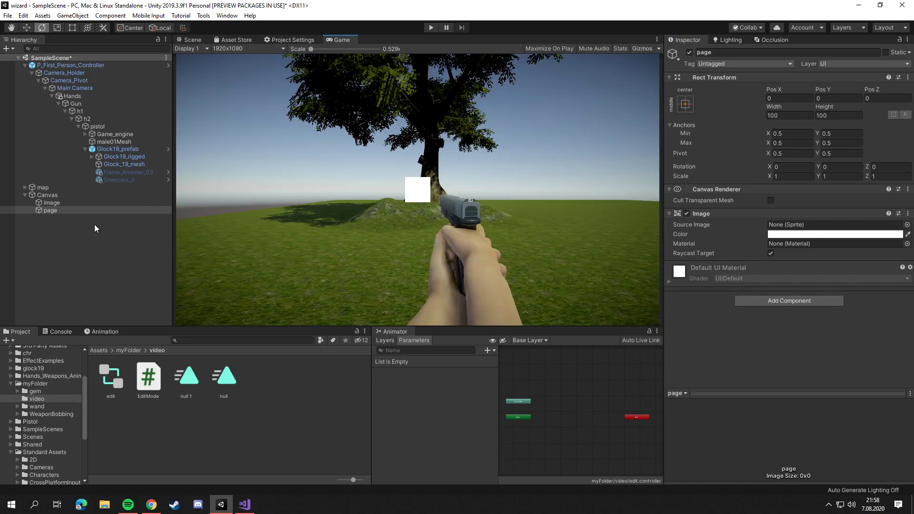
pyautogui.click(141, 151)
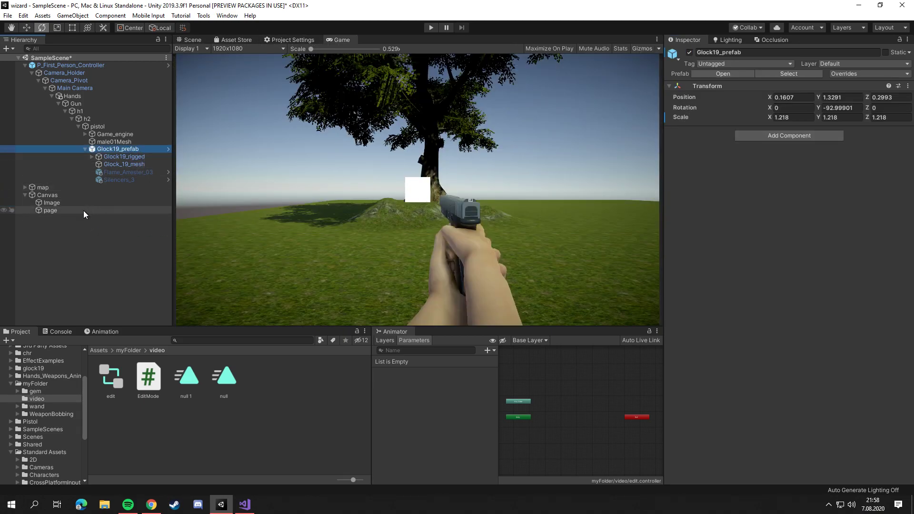
pyautogui.click(105, 102)
pyautogui.moveTo(88, 211)
pyautogui.mouseDown()
pyautogui.moveTo(629, 212)
pyautogui.moveTo(831, 153)
pyautogui.mouseUp()
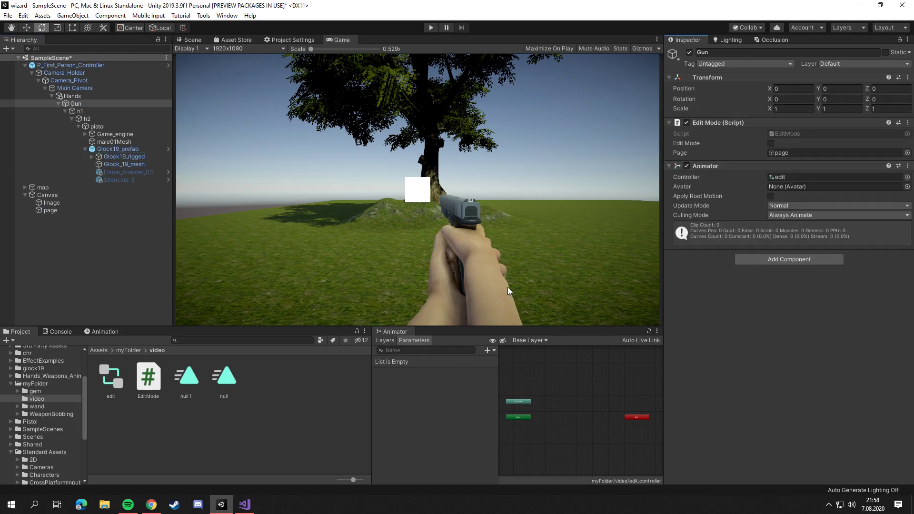
# Briefly check the EditMode script in Visual Studio, then come back to Unity
pyautogui.click(245, 504)
pyautogui.scroll(-1, 252, 314)
pyautogui.scroll(5, 251, 314)
pyautogui.scroll(1, 213, 332)
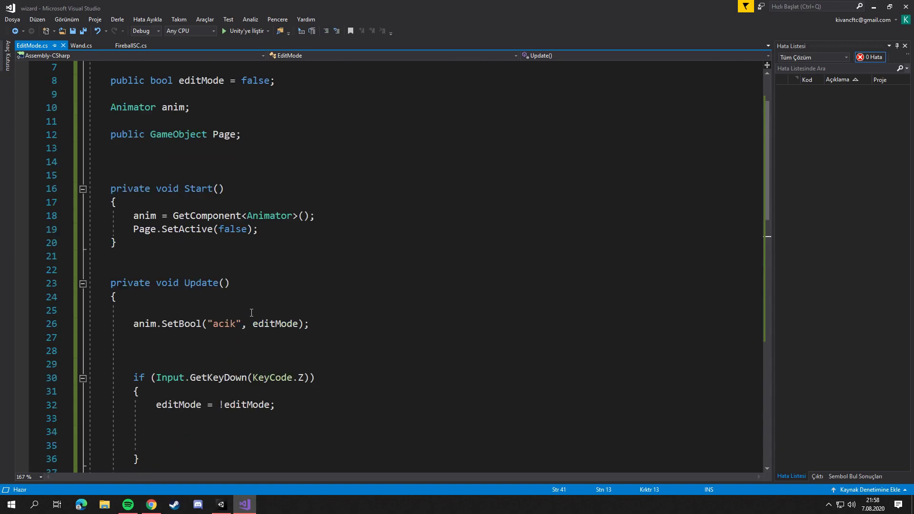
pyautogui.click(221, 505)
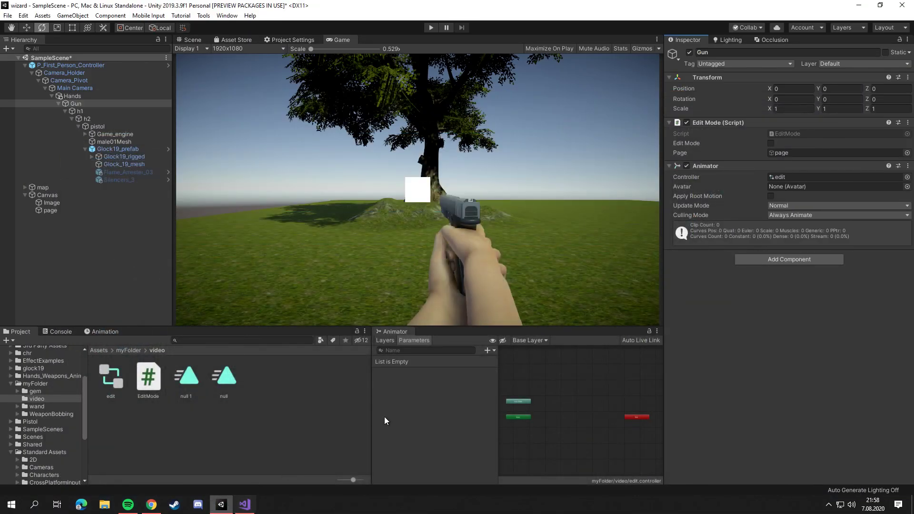
# Add a Bool parameter named acik to the edit controller
pyautogui.click(487, 352)
pyautogui.click(513, 382)
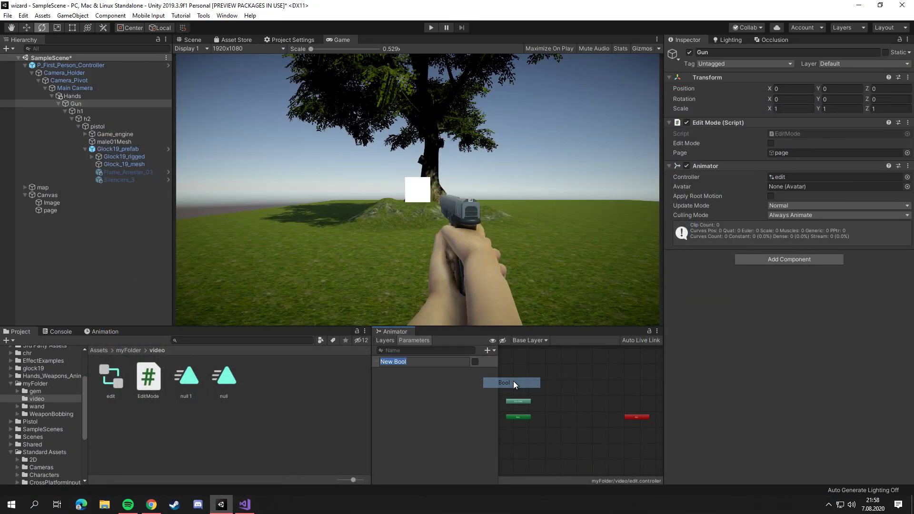
pyautogui.write('acik')
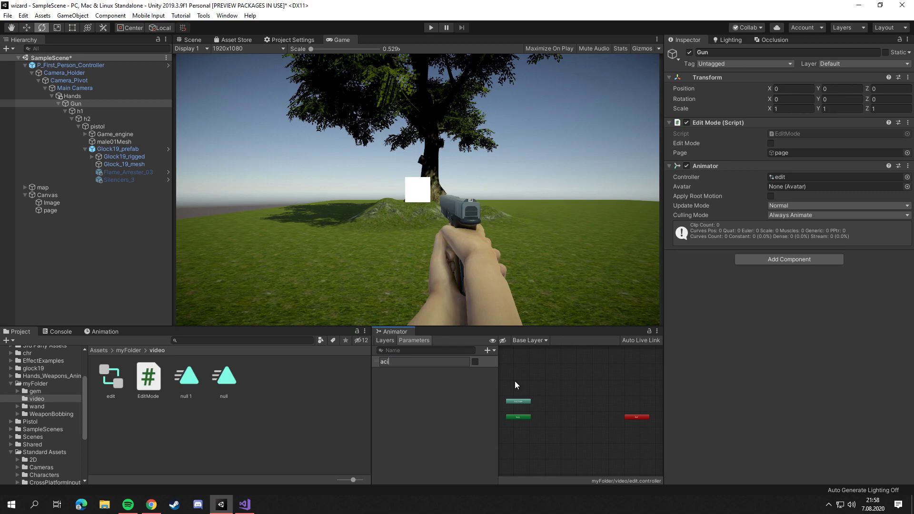
pyautogui.press('Return')
pyautogui.click(518, 382)
# Add null 1 as a second state below null and dock the Game view beside the scene
pyautogui.scroll(5, 556, 403)
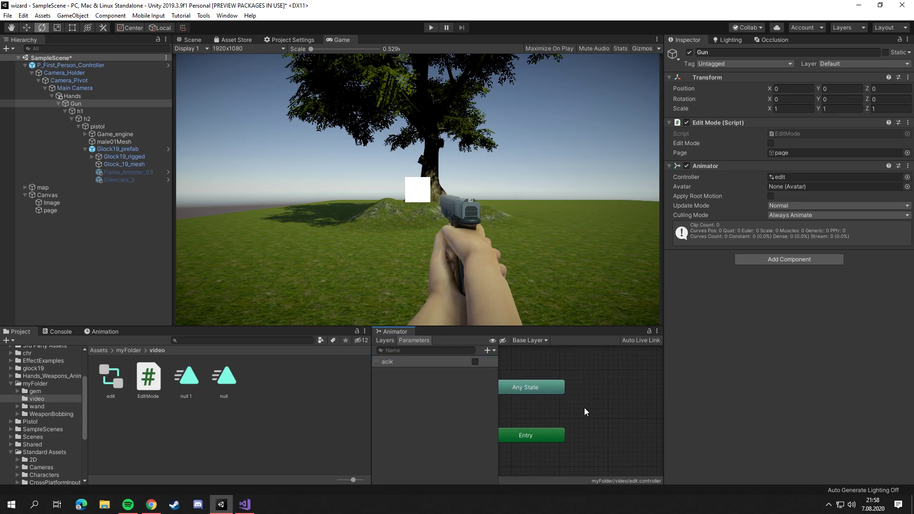
pyautogui.moveTo(608, 406); pyautogui.dragTo(548, 394, button='middle')
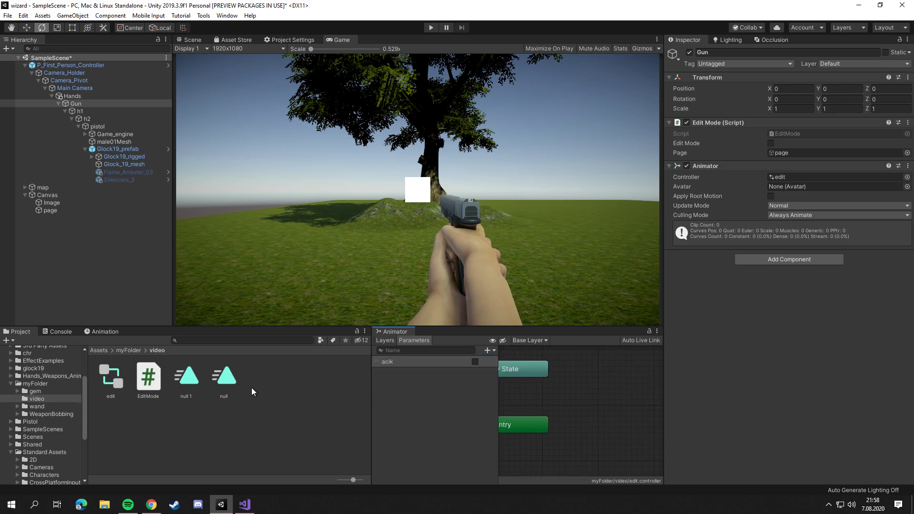
pyautogui.moveTo(224, 376); pyautogui.dragTo(651, 427)
pyautogui.moveTo(194, 389)
pyautogui.mouseDown()
pyautogui.moveTo(655, 462)
pyautogui.moveTo(587, 415)
pyautogui.mouseUp()
pyautogui.click(611, 457)
pyautogui.moveTo(610, 461); pyautogui.dragTo(594, 450)
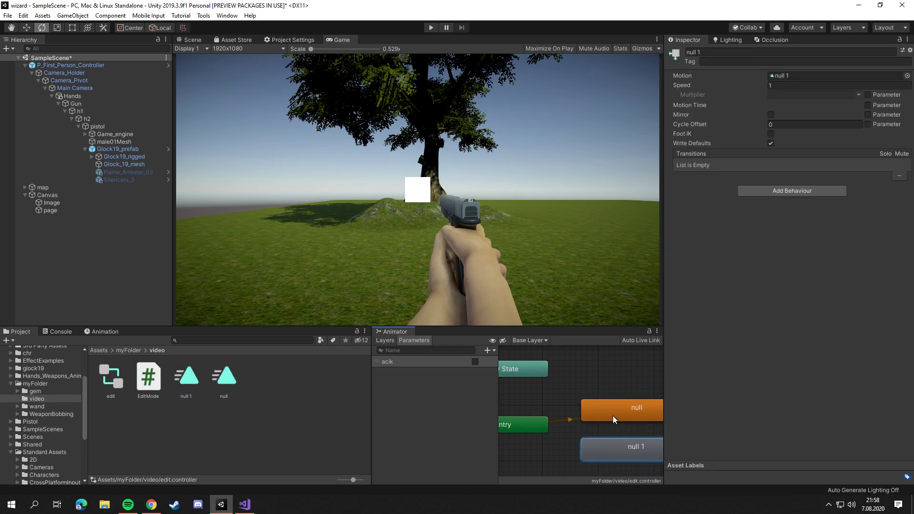
pyautogui.click(613, 417)
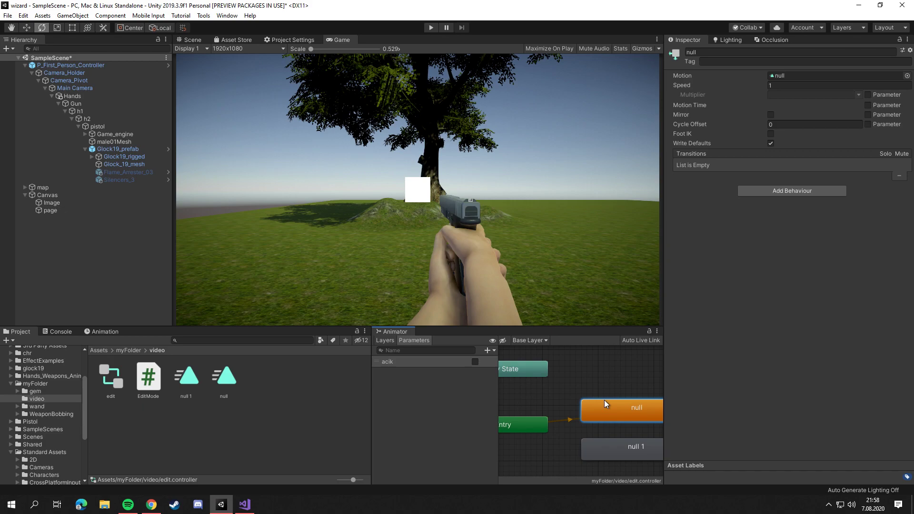
pyautogui.click(642, 450)
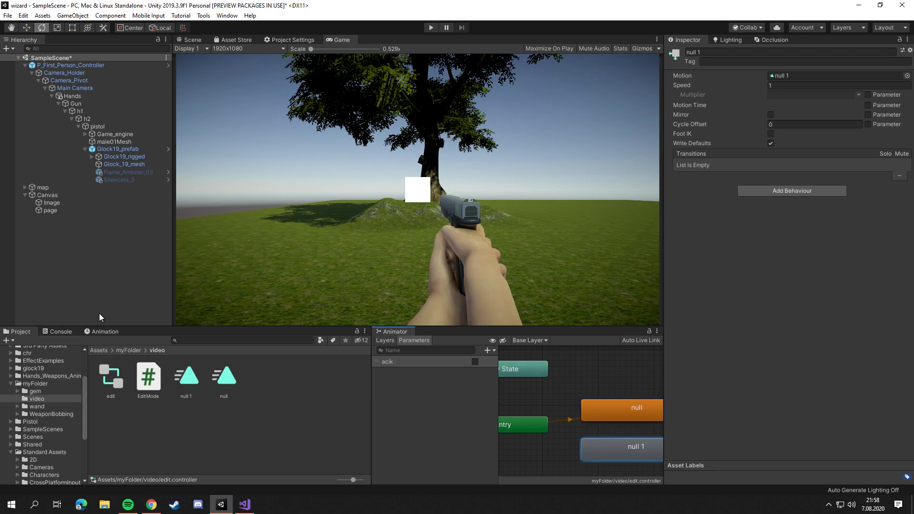
pyautogui.moveTo(335, 38); pyautogui.dragTo(800, 113)
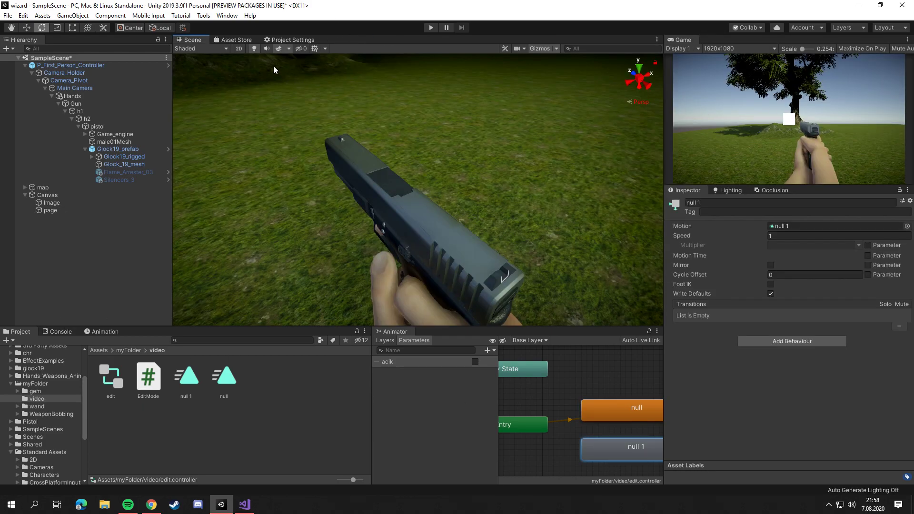
# Open the Animation window and start recording keyframes for the null 1 clip
pyautogui.click(96, 332)
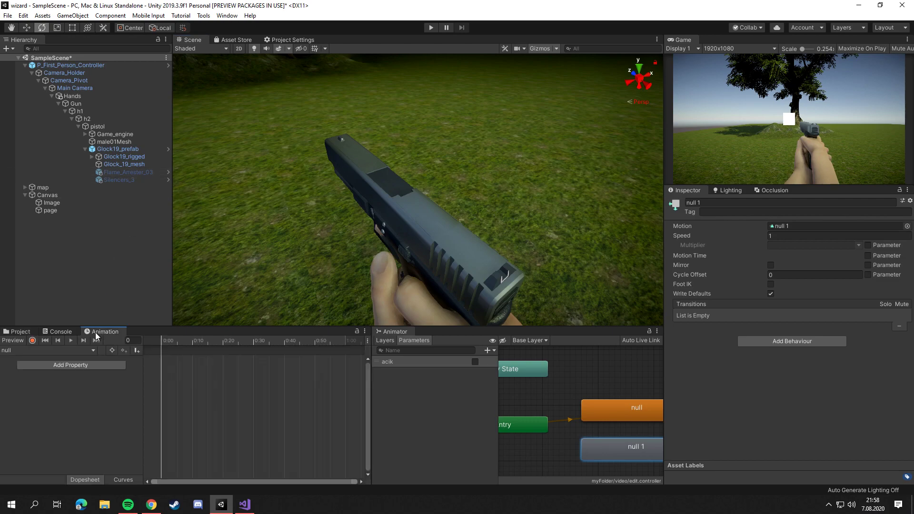
pyautogui.click(31, 340)
pyautogui.click(33, 342)
pyautogui.click(33, 350)
pyautogui.click(29, 370)
pyautogui.click(33, 341)
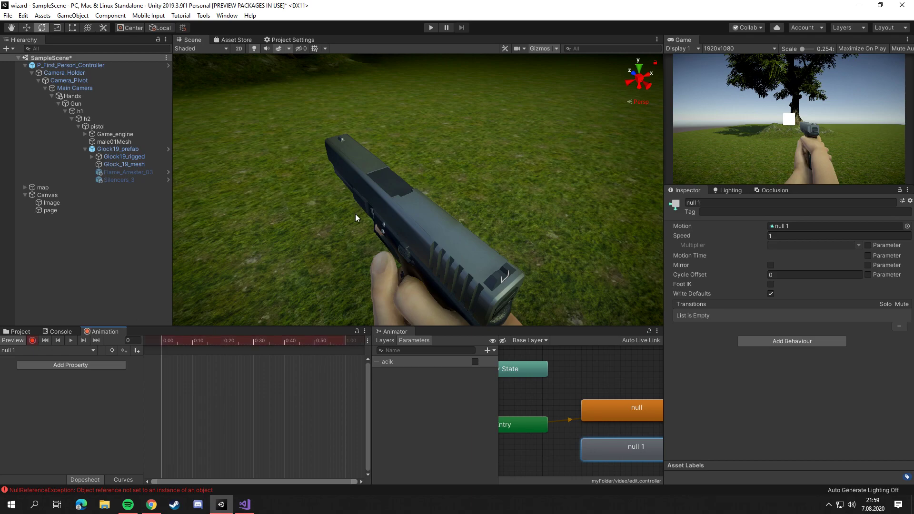
# Rotate Gun into a tilted inspection pose while recording, then stop recording
pyautogui.moveTo(355, 218); pyautogui.dragTo(426, 202, button='right')
pyautogui.click(22, 27)
pyautogui.click(92, 103)
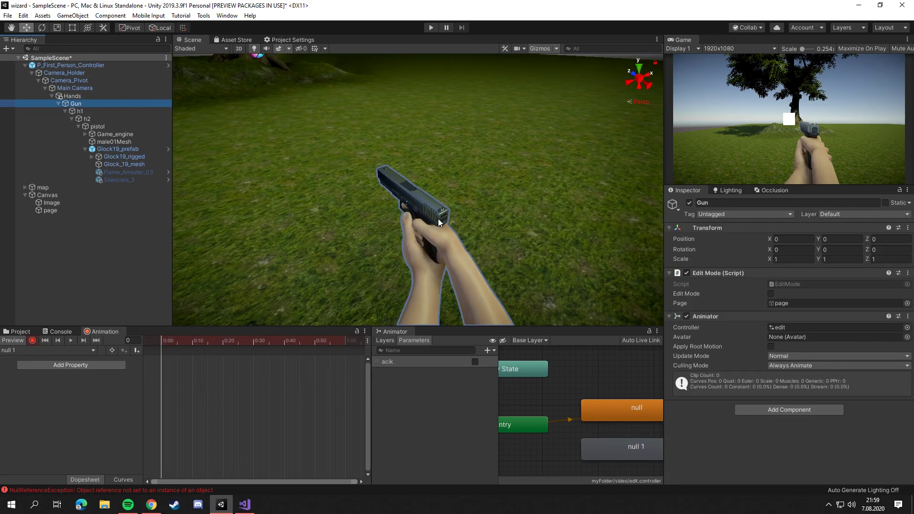
pyautogui.press('z')
pyautogui.press('e')
pyautogui.moveTo(426, 253); pyautogui.dragTo(444, 263)
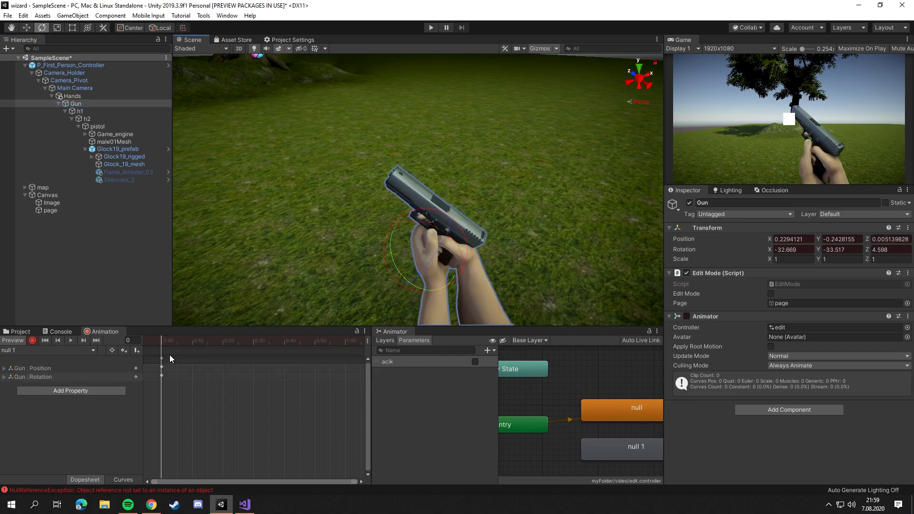
pyautogui.click(33, 340)
pyautogui.rightClick(609, 408)
# Create a null → null 1 transition on acik true with no exit time
pyautogui.click(619, 414)
pyautogui.click(619, 447)
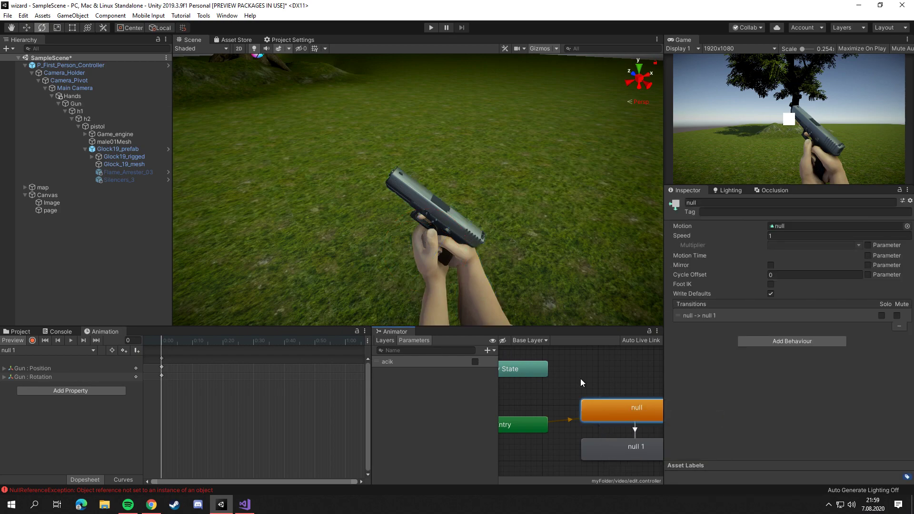
pyautogui.moveTo(635, 424); pyautogui.dragTo(564, 408, button='middle')
pyautogui.click(564, 415)
pyautogui.click(764, 291)
pyautogui.scroll(-2, 810, 310)
pyautogui.click(881, 359)
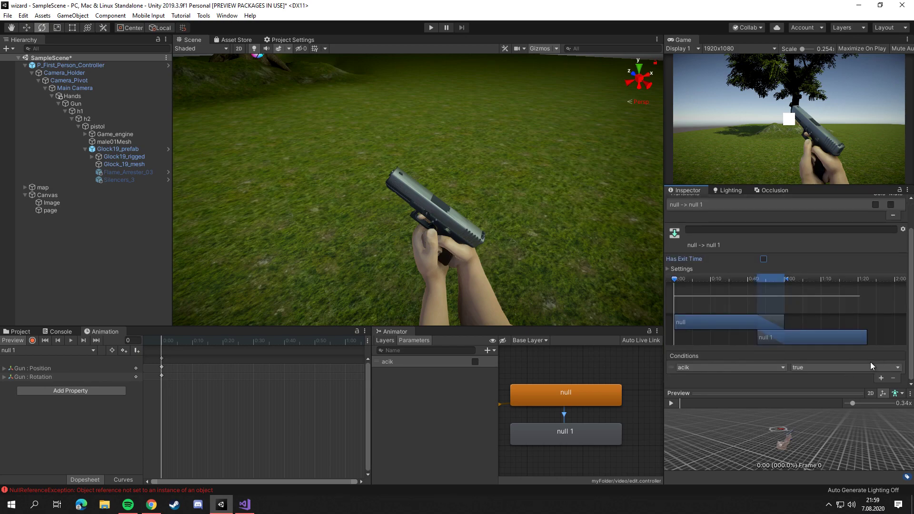
# Add a return null 1 → null transition on acik false without exit time
pyautogui.rightClick(595, 428)
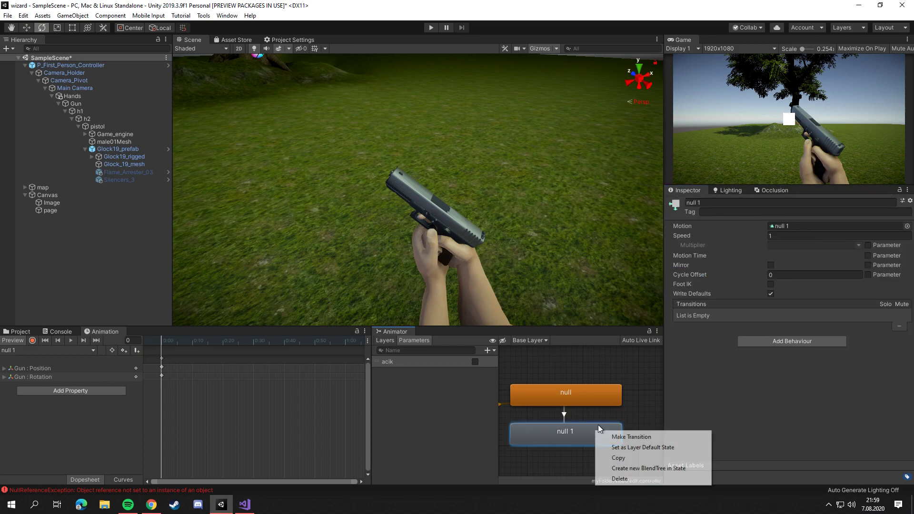
pyautogui.click(604, 434)
pyautogui.click(595, 395)
pyautogui.click(569, 415)
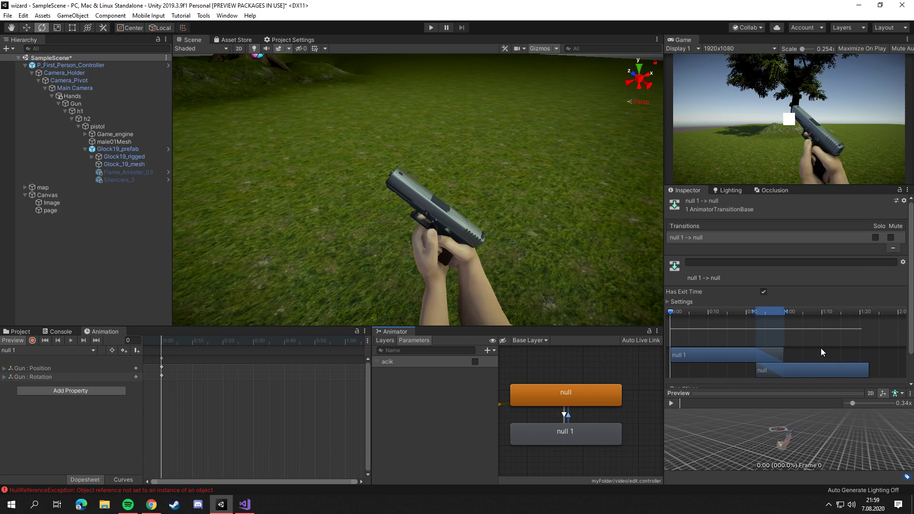
pyautogui.click(881, 377)
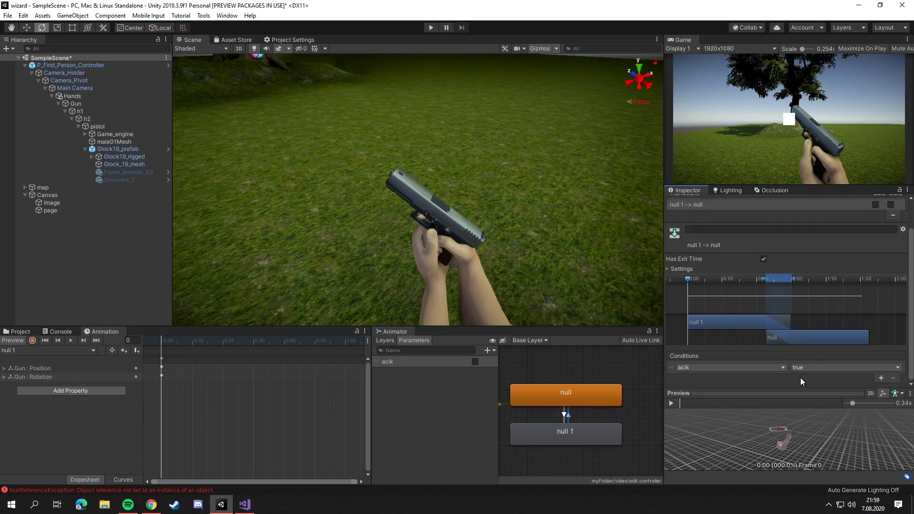
pyautogui.click(804, 367)
pyautogui.click(816, 387)
pyautogui.click(769, 259)
# Switch the Animation window to the null clip and deactivate the page object
pyautogui.click(48, 350)
pyautogui.click(19, 368)
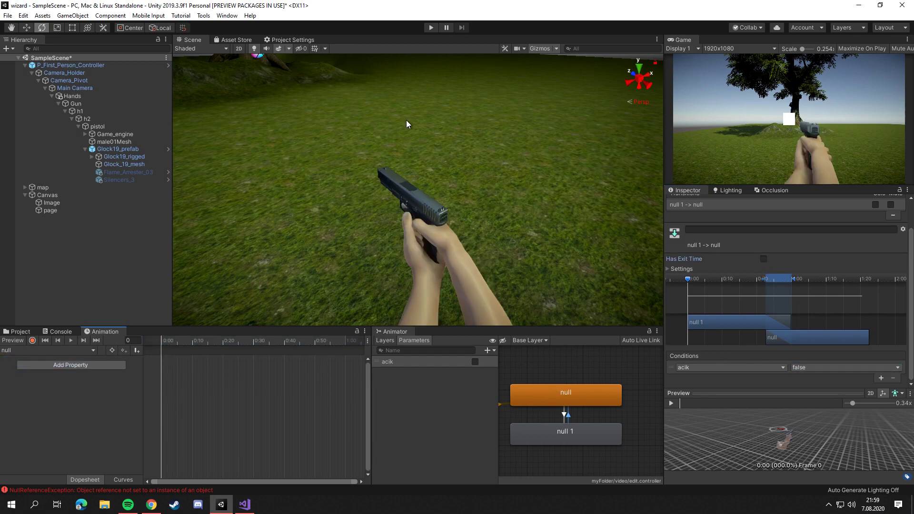
pyautogui.click(50, 210)
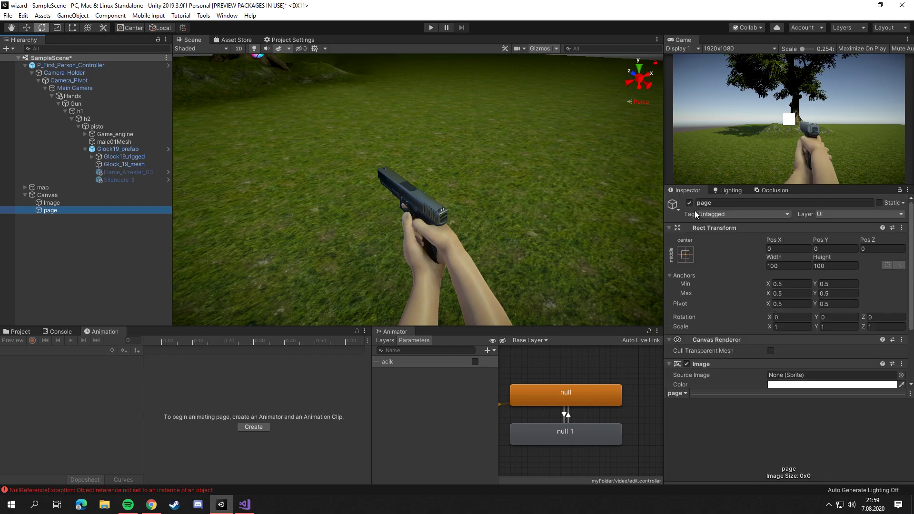
pyautogui.click(689, 203)
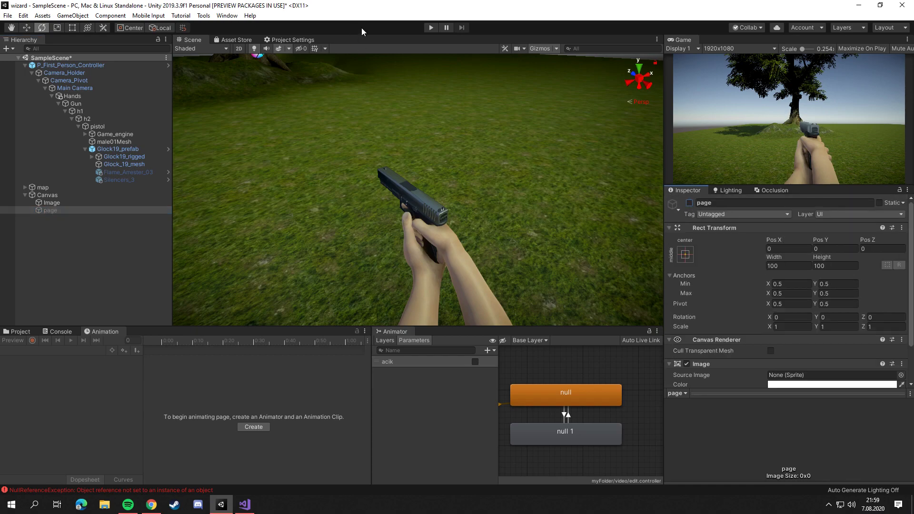
# Play-test the game in a maximized view, toggling edit mode with R, then stop play
pyautogui.click(430, 28)
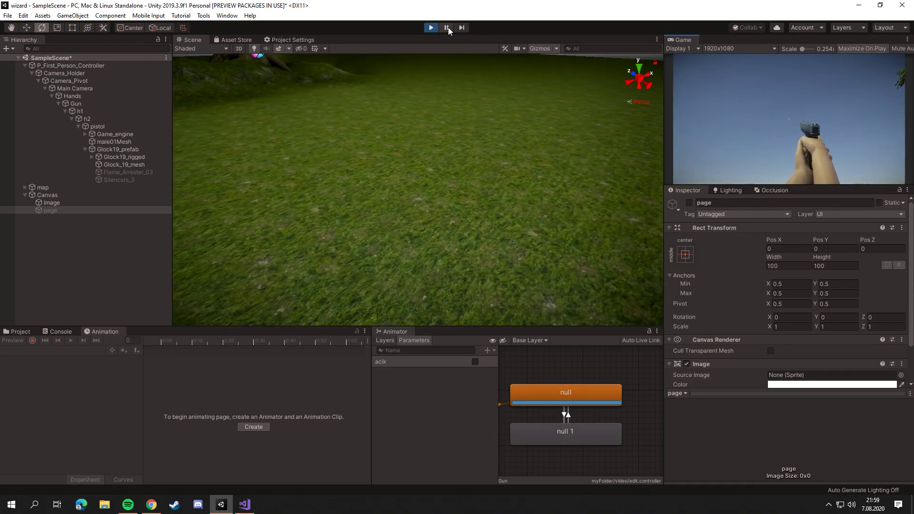
pyautogui.hotkey('shift', 'space')
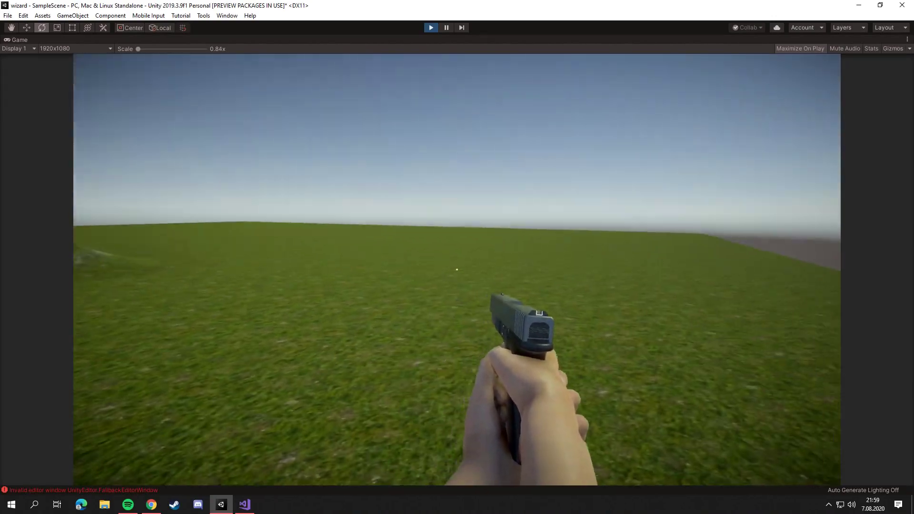
pyautogui.press('r')
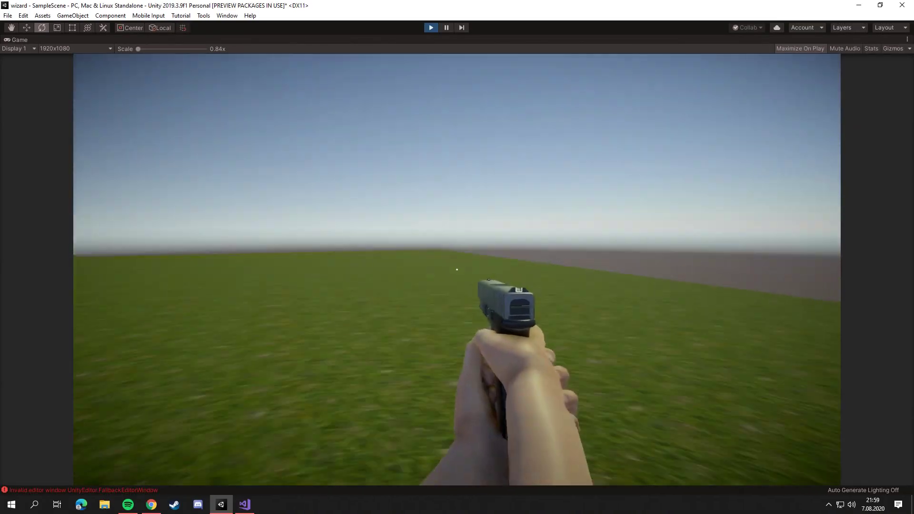
pyautogui.press('Escape')
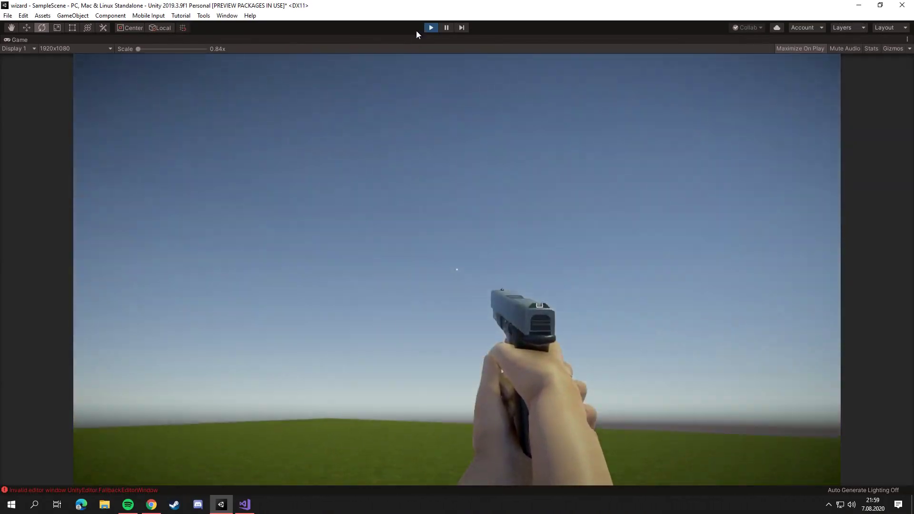
pyautogui.click(431, 28)
# Save the scene and return to the EditMode script in Visual Studio
pyautogui.hotkey('ctrl', 's')
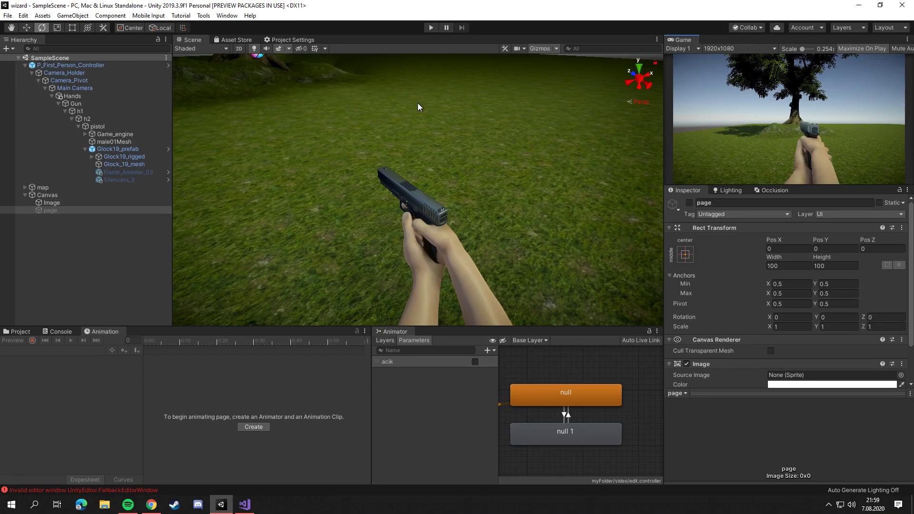
pyautogui.moveTo(411, 158)
pyautogui.keyDown('alt'); pyautogui.mouseDown()
pyautogui.moveTo(446, 92)
pyautogui.moveTo(325, 255)
pyautogui.moveTo(425, 159)
pyautogui.moveTo(507, 237)
pyautogui.moveTo(404, 243)
pyautogui.mouseUp(); pyautogui.keyUp('alt')
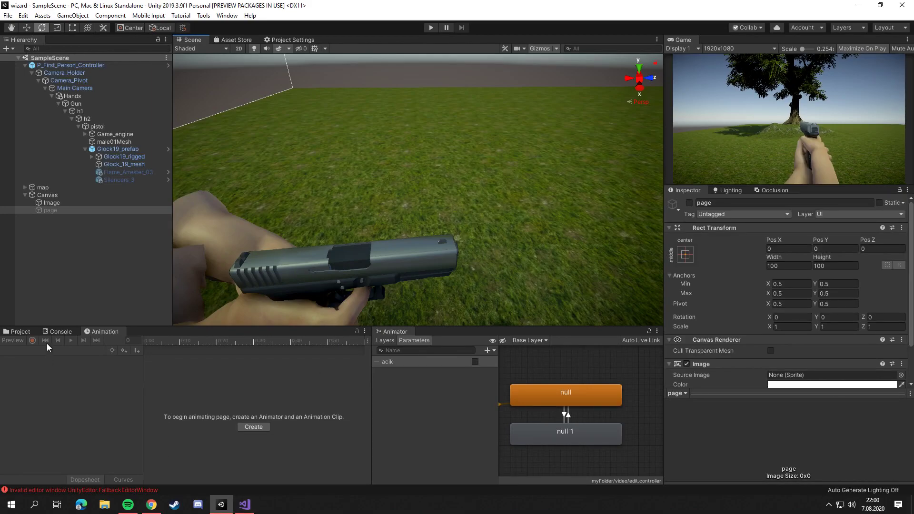
pyautogui.click(19, 332)
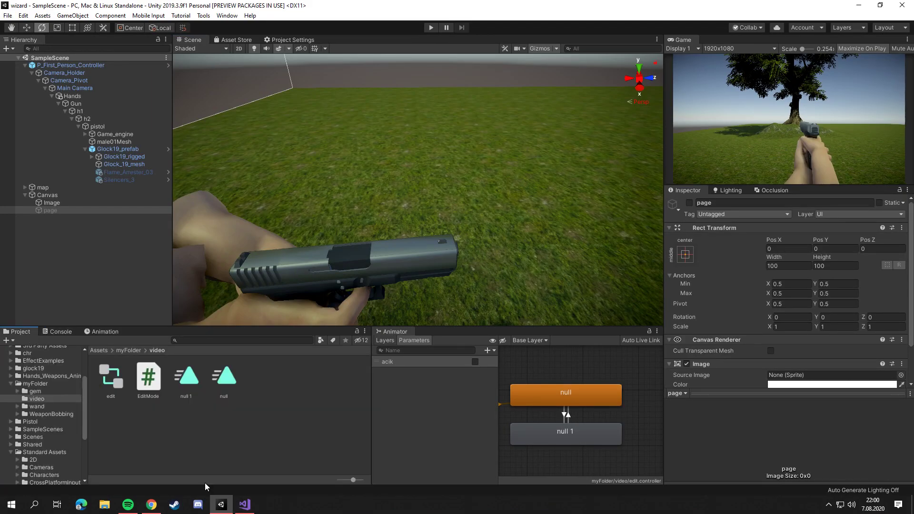
pyautogui.click(245, 504)
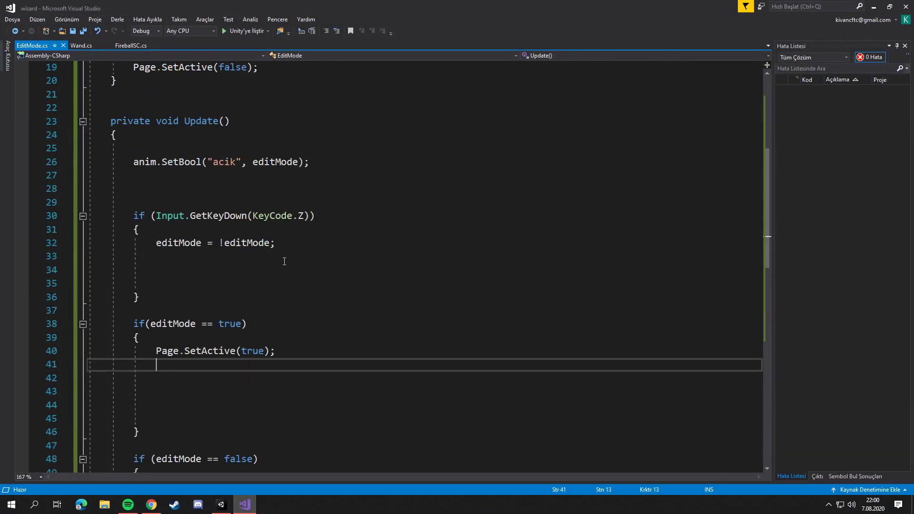
# Insert blank lines below the Page field and add a [Header] attribute on line 15
pyautogui.scroll(-1, 262, 364)
pyautogui.click(265, 336)
pyautogui.click(241, 328)
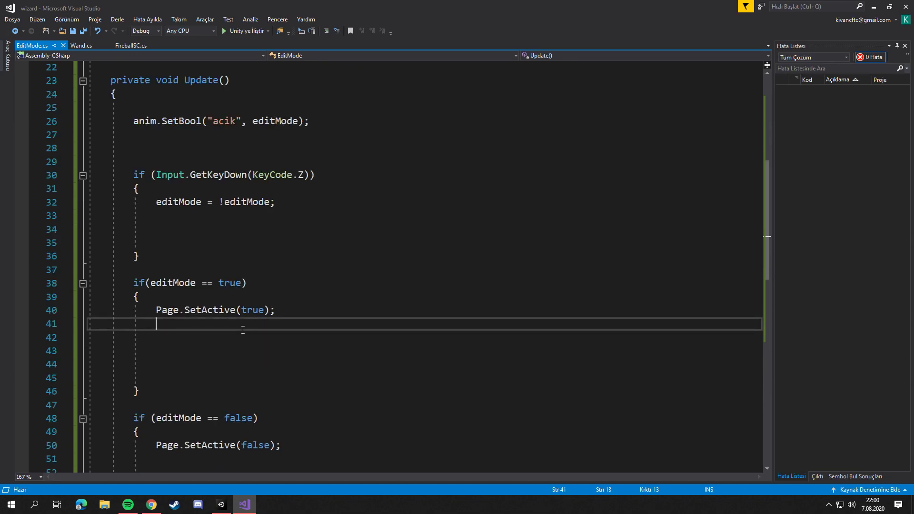
pyautogui.scroll(-1, 242, 329)
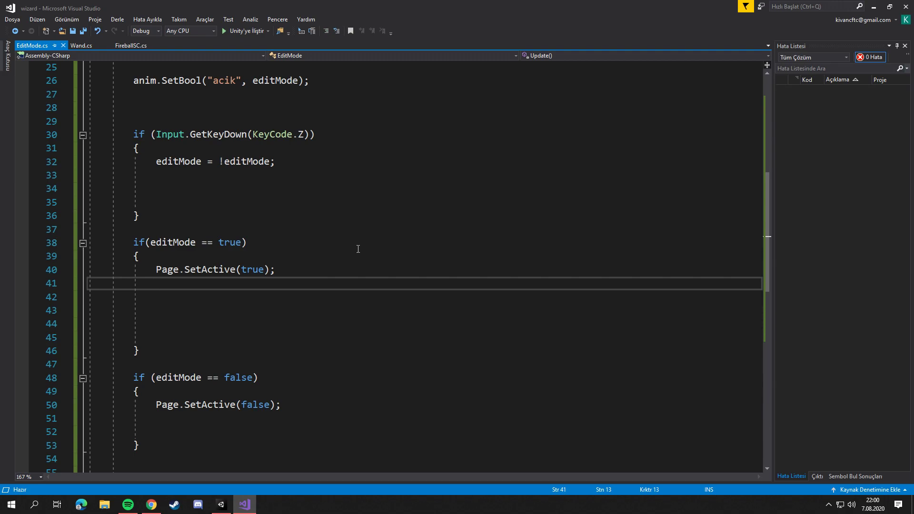
pyautogui.scroll(8, 352, 251)
pyautogui.click(265, 220)
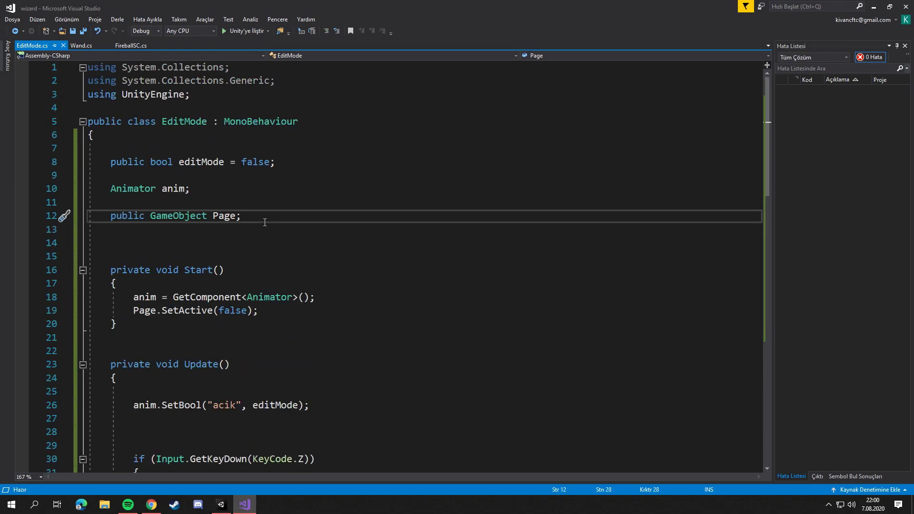
pyautogui.press('Return')
pyautogui.press('Return')
pyautogui.press('Return')
pyautogui.write('publi')
pyautogui.press('BackSpace')
pyautogui.press('BackSpace')
pyautogui.press('BackSpace')
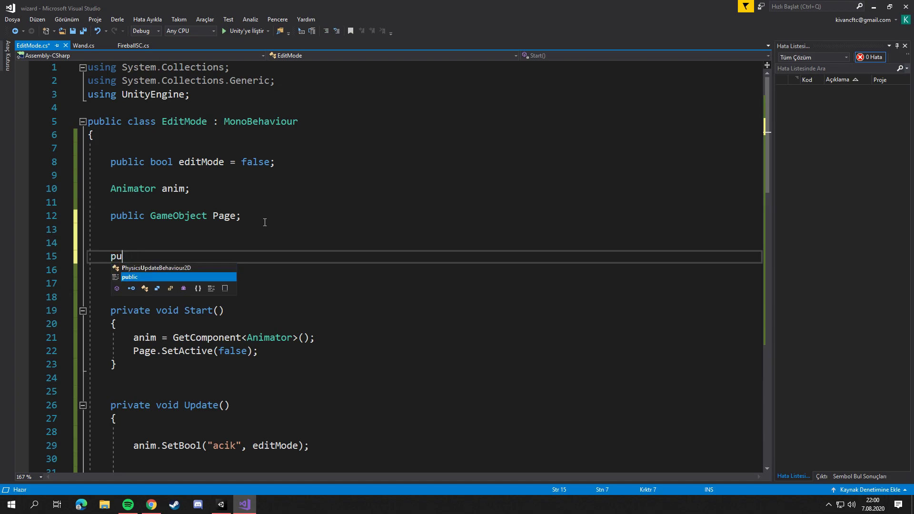
pyautogui.press('BackSpace')
pyautogui.press('BackSpace')
pyautogui.write('<')
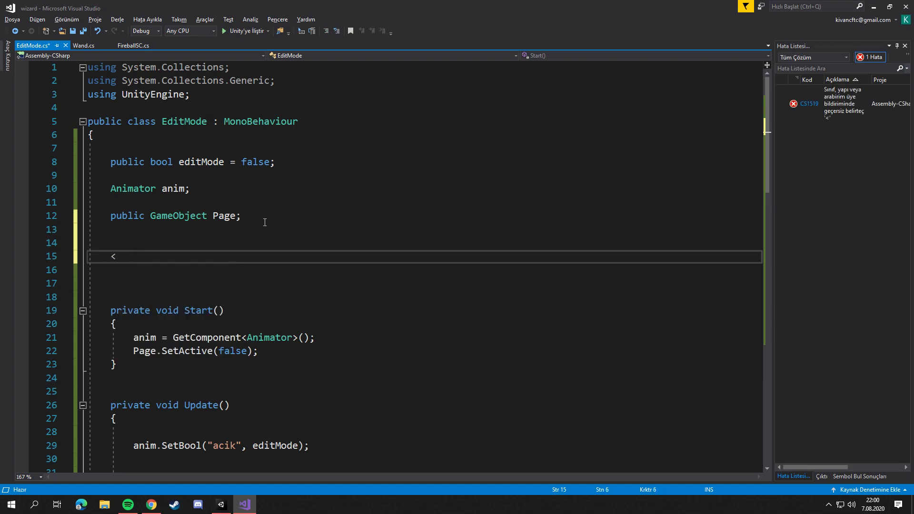
pyautogui.write('{[')
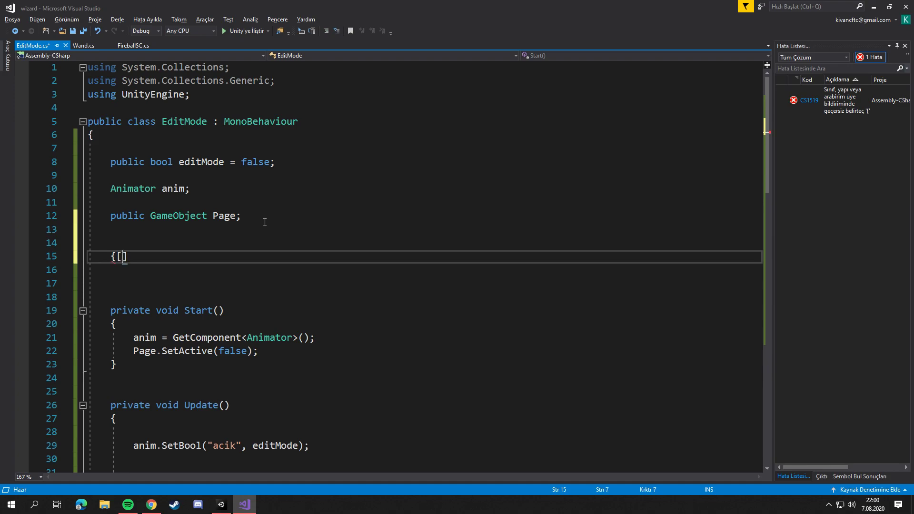
pyautogui.write(']')
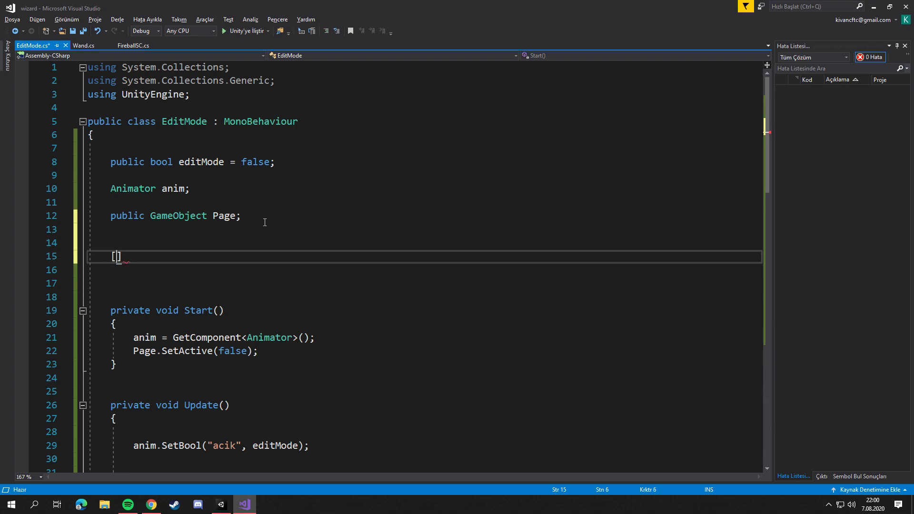
pyautogui.write('He')
pyautogui.press('Tab')
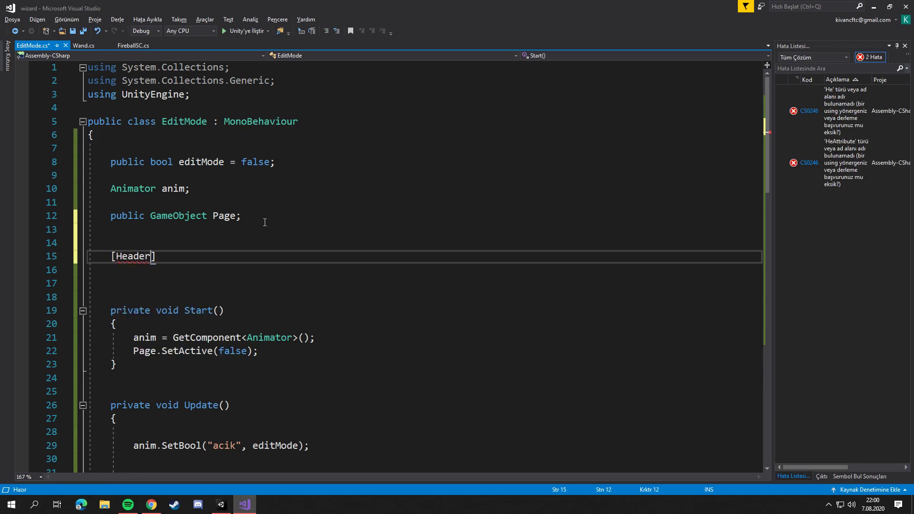
pyautogui.press('Right')
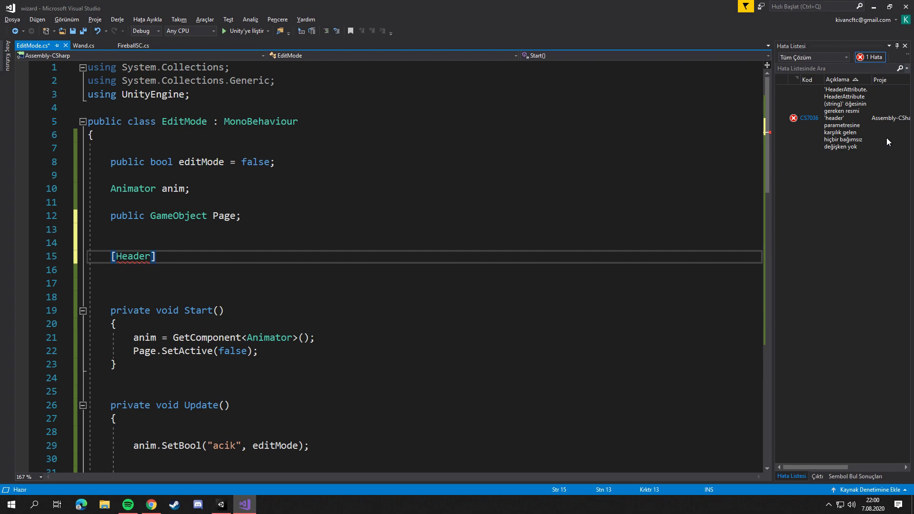
# Read the CS7036 error, then bring up the Unity documentation in Chrome
pyautogui.click(798, 148)
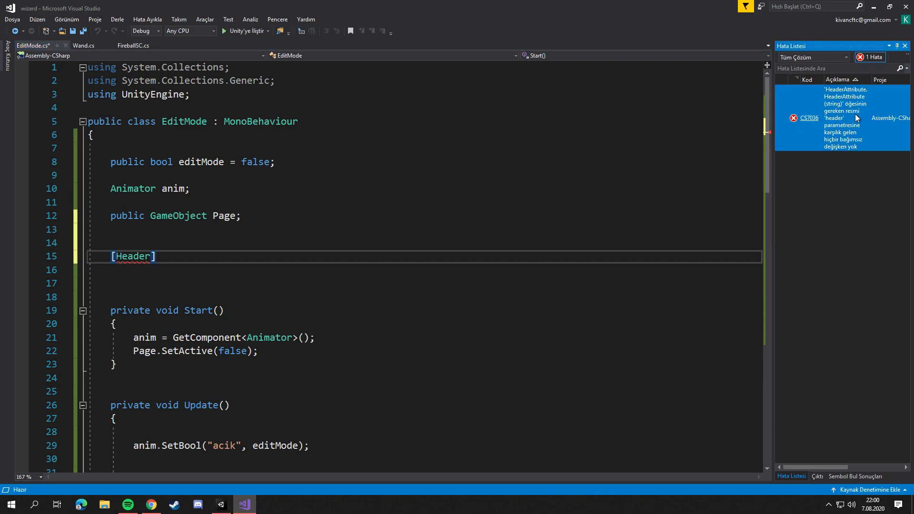
pyautogui.click(152, 504)
pyautogui.click(223, 25)
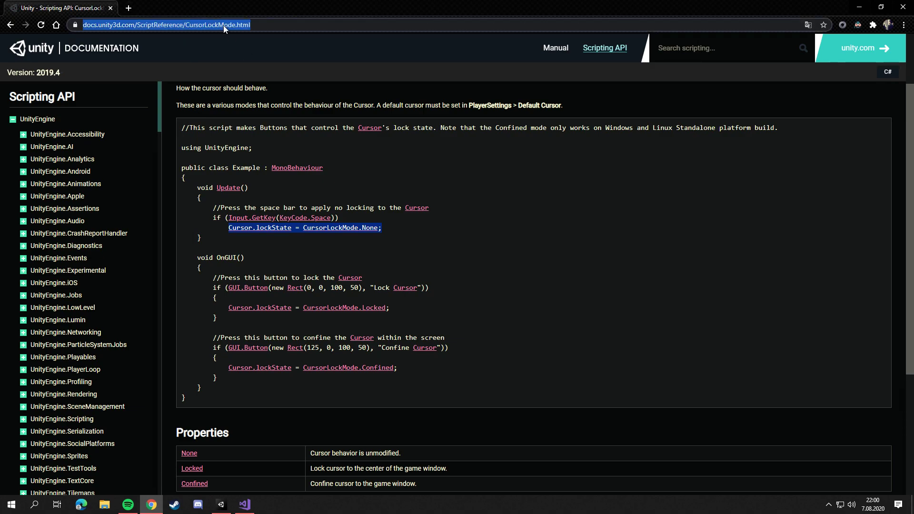
# Search the docs for 'header', open HeaderAttribute in a new tab, then return to Visual Studio
pyautogui.click(273, 70)
pyautogui.write('header')
pyautogui.press('Return')
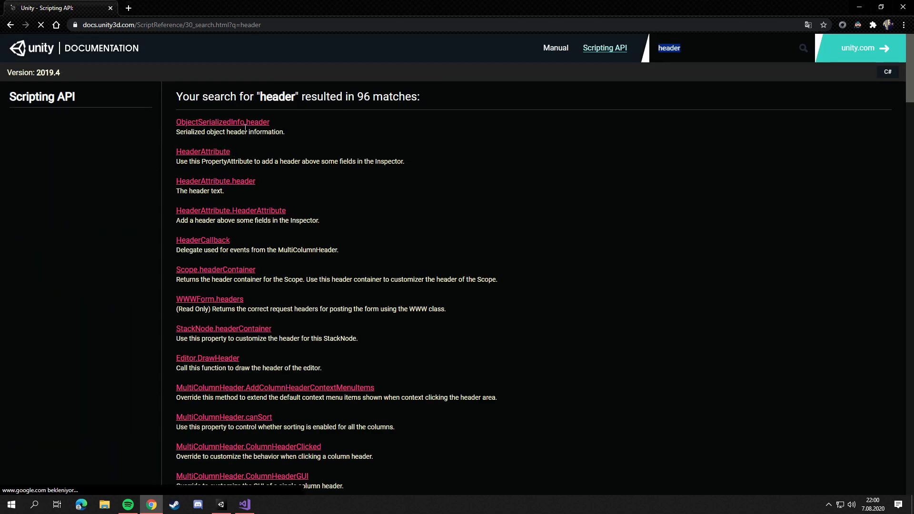
pyautogui.middleClick(231, 154)
pyautogui.click(174, 7)
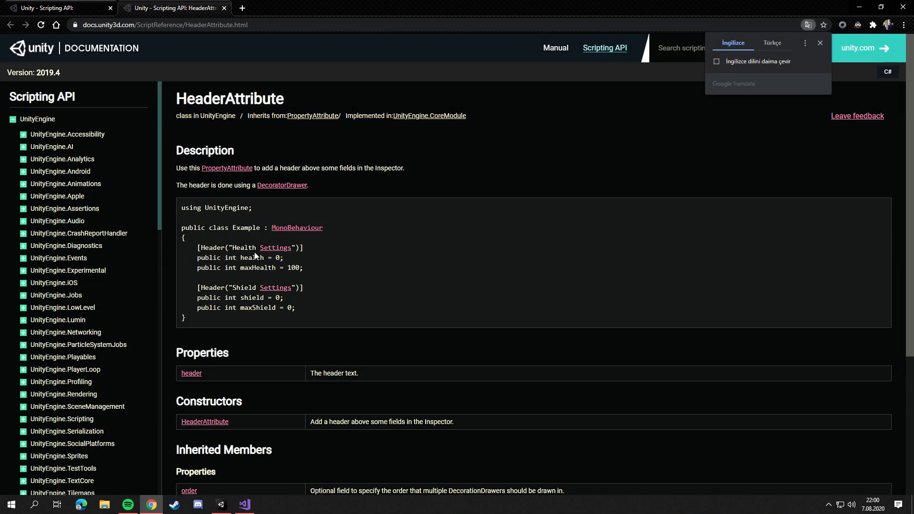
pyautogui.click(245, 504)
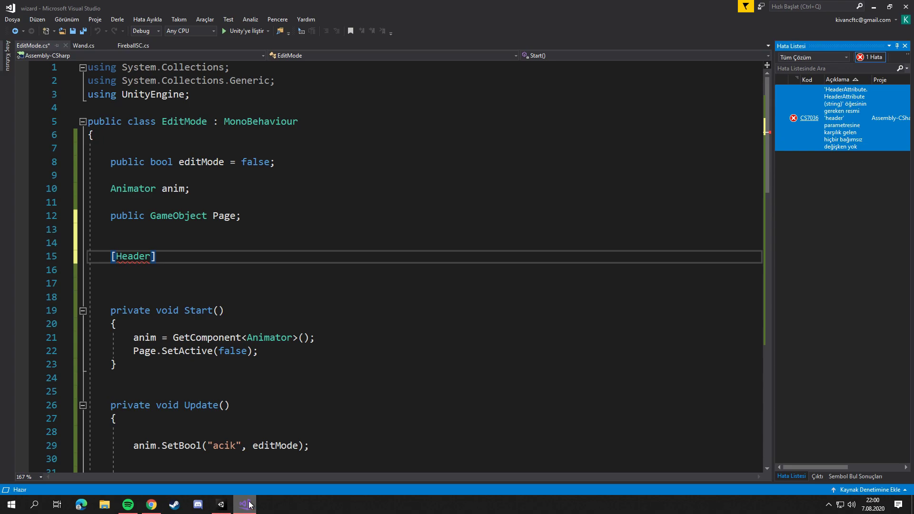
# Type a quoted 'Attachmen' label into the Header attribute while checking the HeaderAttribute docs
pyautogui.click(152, 257)
pyautogui.click(151, 505)
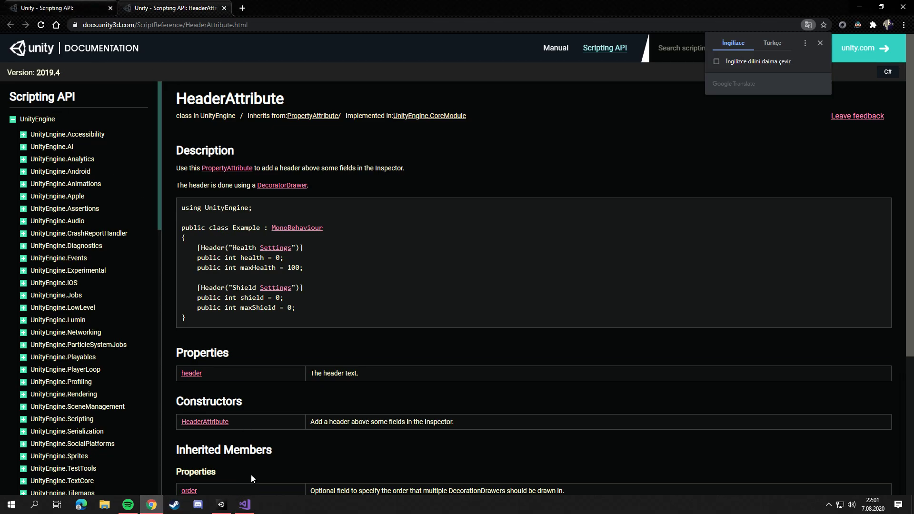
pyautogui.click(253, 510)
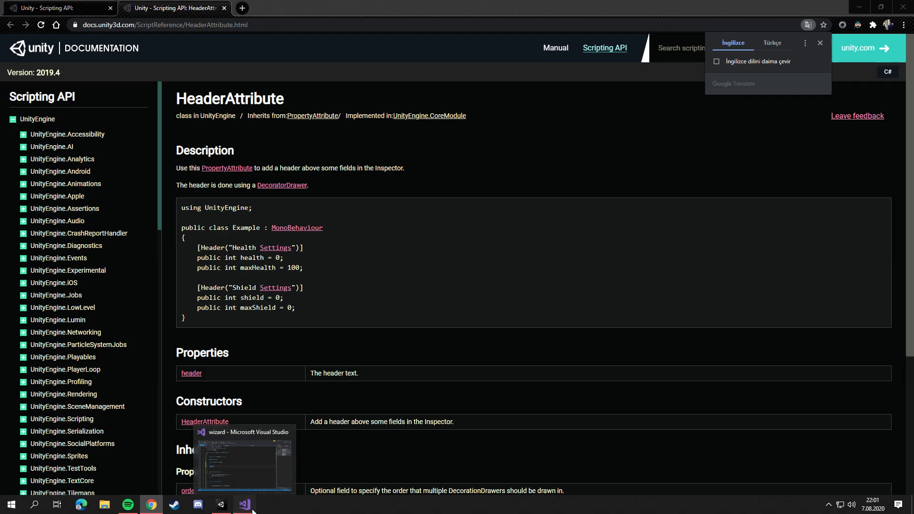
pyautogui.write('(')
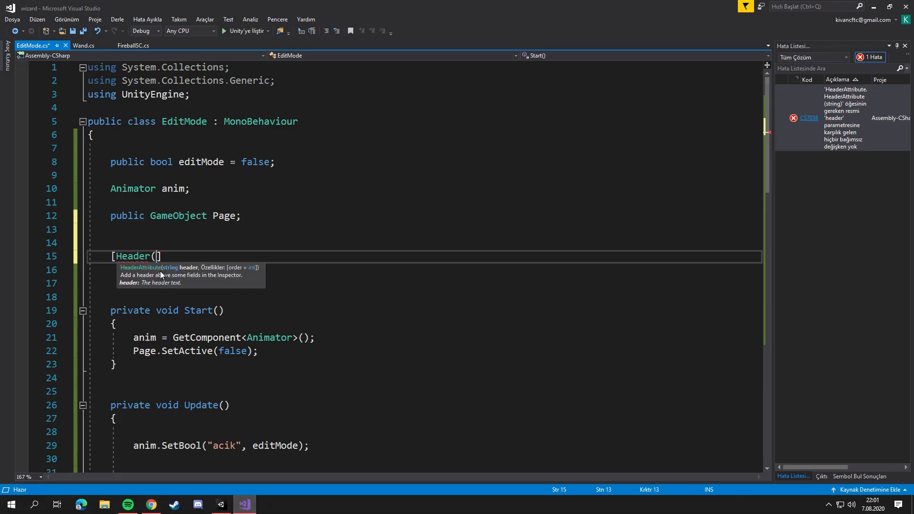
pyautogui.press('BackSpace')
pyautogui.write(')')
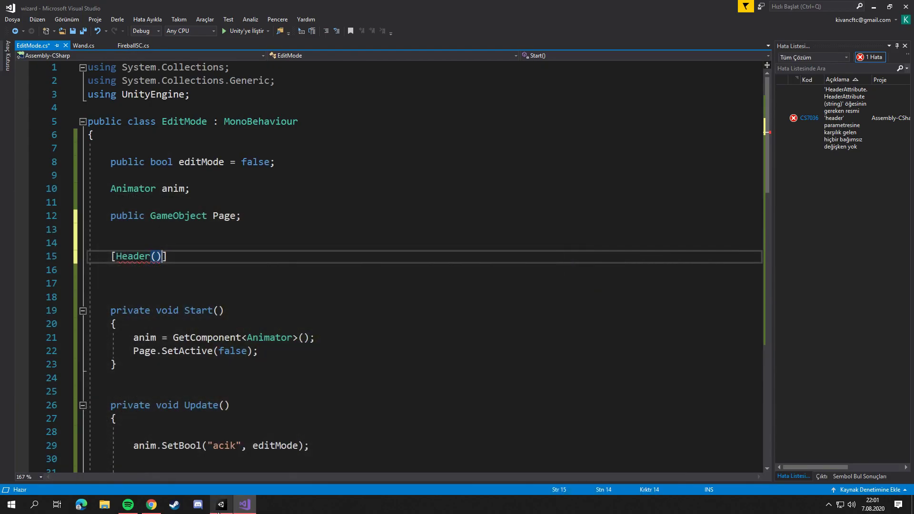
pyautogui.click(152, 508)
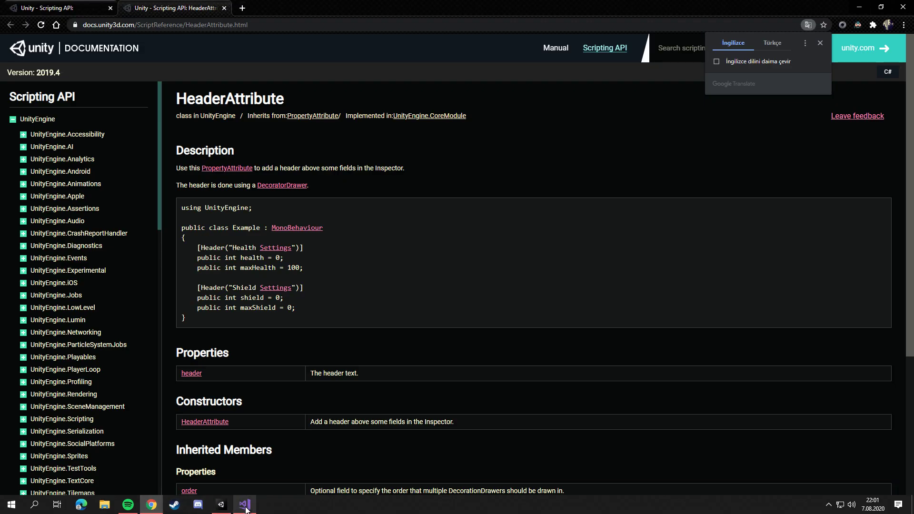
pyautogui.moveTo(246, 510)
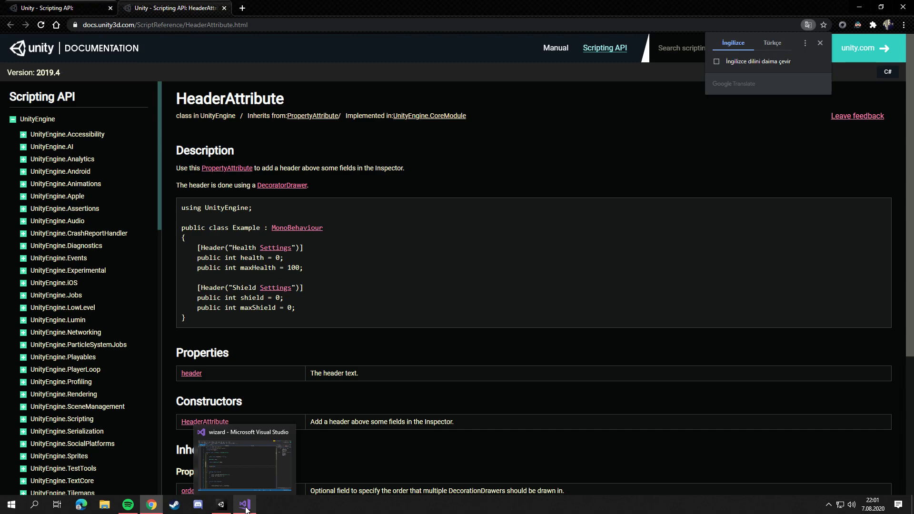
pyautogui.click(246, 510)
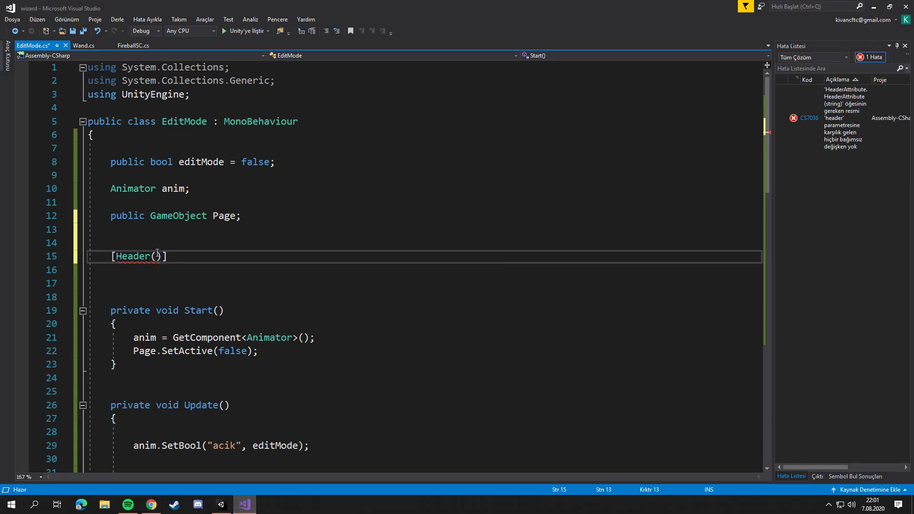
pyautogui.write('"')
pyautogui.press('Left')
pyautogui.write('Attachmen')
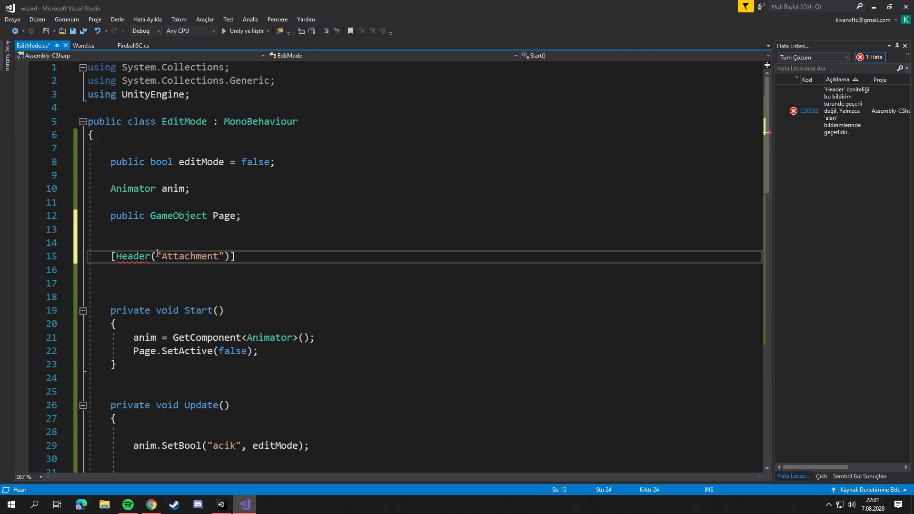
pyautogui.press('Down')
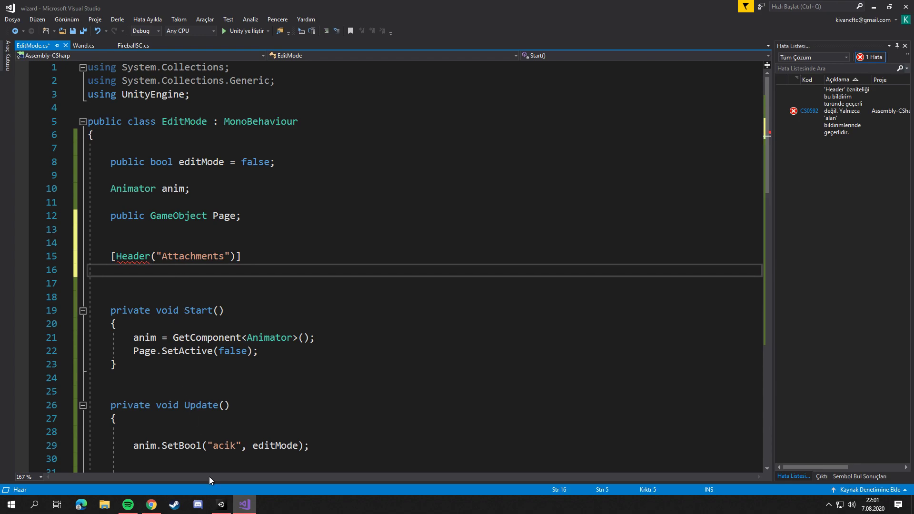
# Paste the docs' Health Settings header example over the line and relabel it "Attachmnets"
pyautogui.click(151, 505)
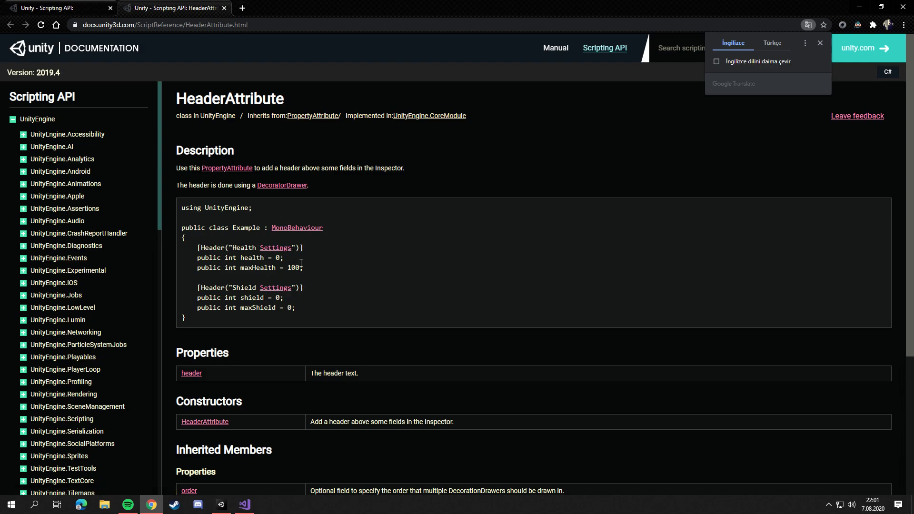
pyautogui.moveTo(303, 248); pyautogui.dragTo(207, 247)
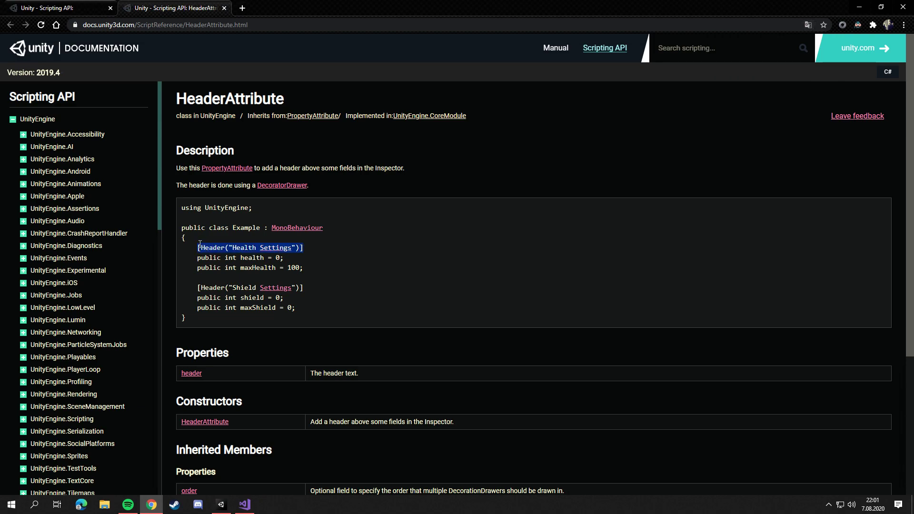
pyautogui.click(245, 504)
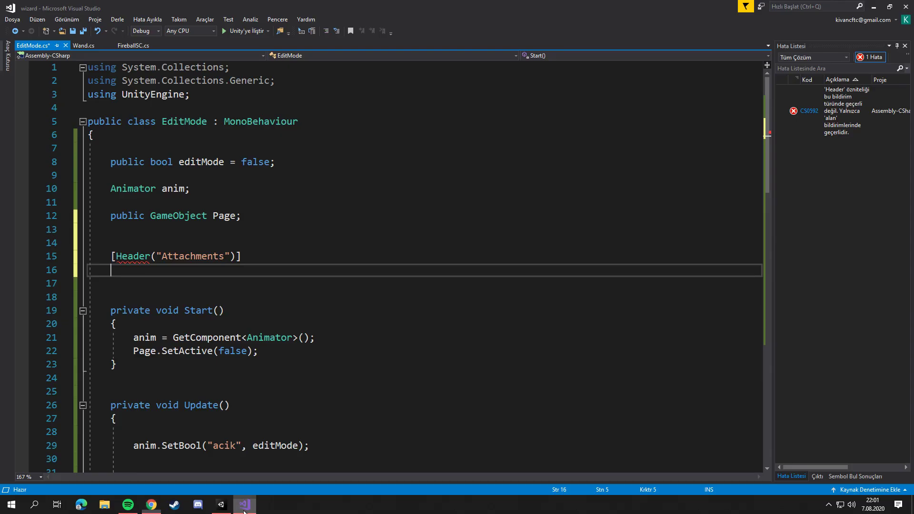
pyautogui.moveTo(242, 256); pyautogui.dragTo(111, 256)
pyautogui.write('[Header("Health Settings")]')
pyautogui.click(177, 282)
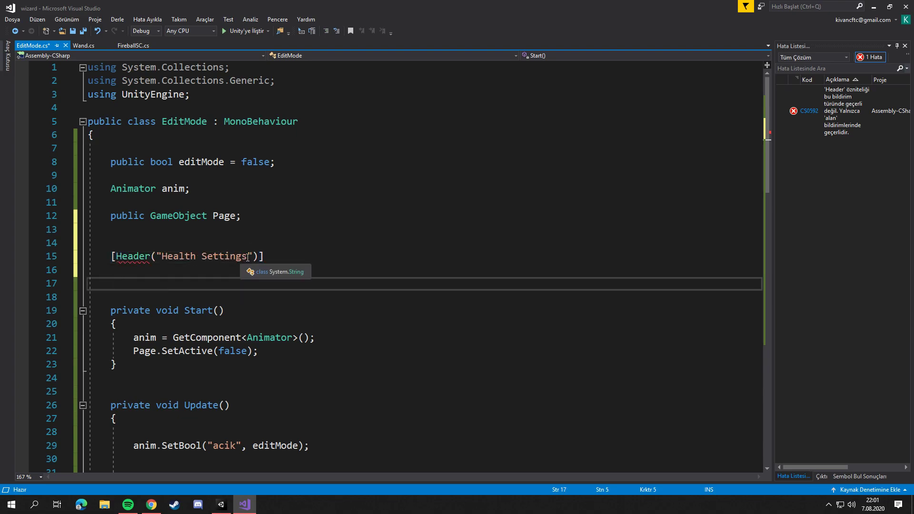
pyautogui.moveTo(247, 257); pyautogui.dragTo(166, 258)
pyautogui.write('Attachmnets"')
pyautogui.press('End')
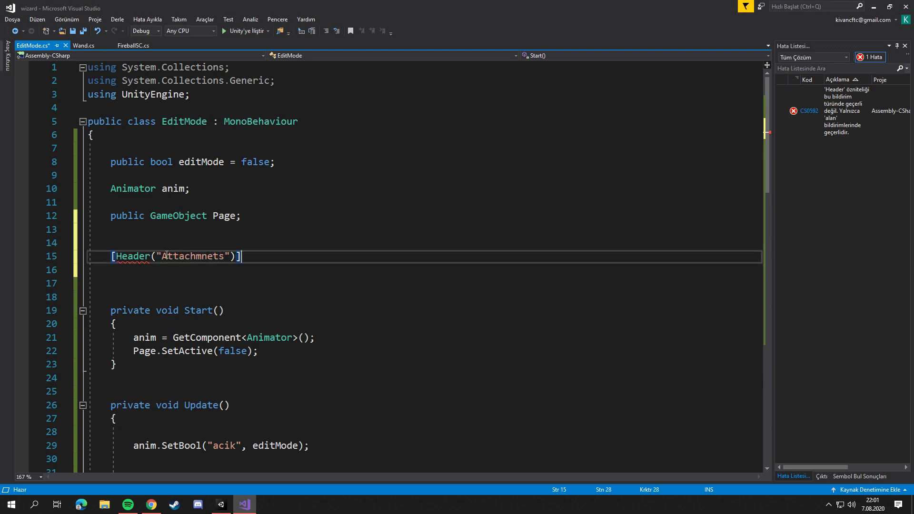
# Declare public GameObject Susturucu; below the Attachmnets header
pyautogui.press('Return')
pyautogui.press('Return')
pyautogui.press('Up')
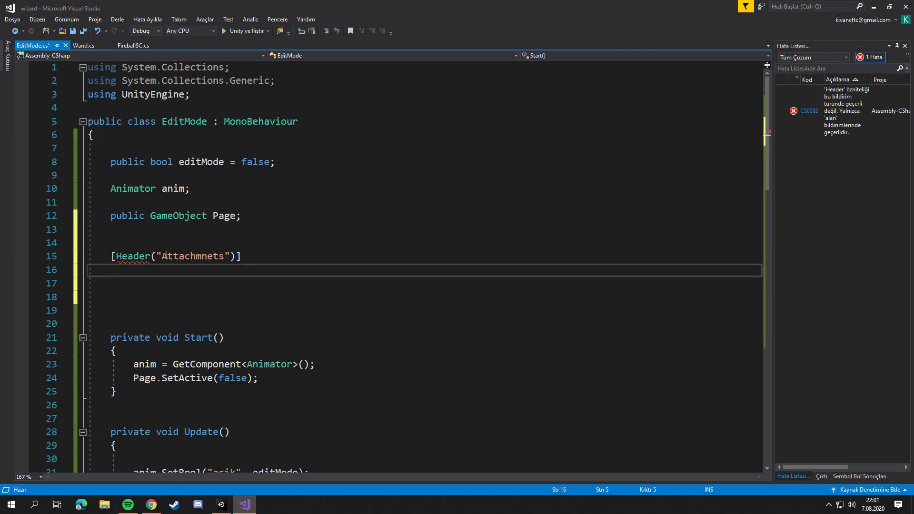
pyautogui.write('public')
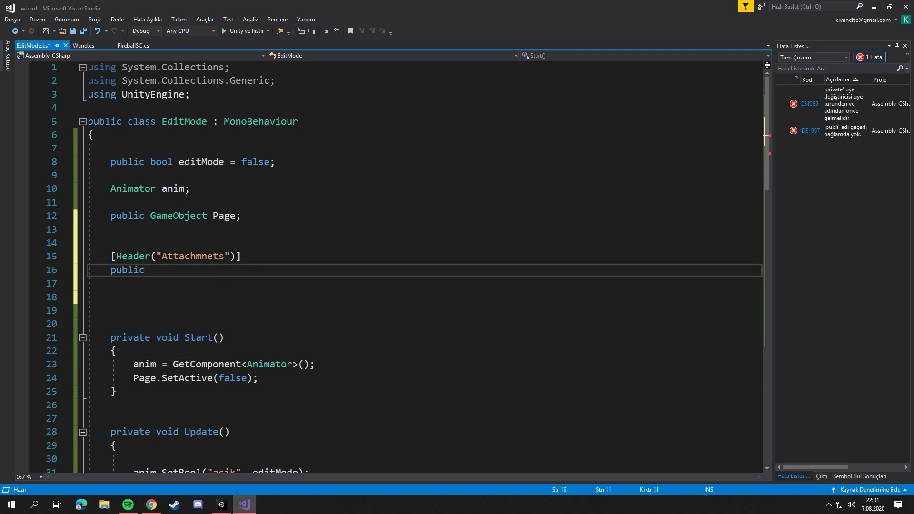
pyautogui.write(' gam')
pyautogui.press('Tab')
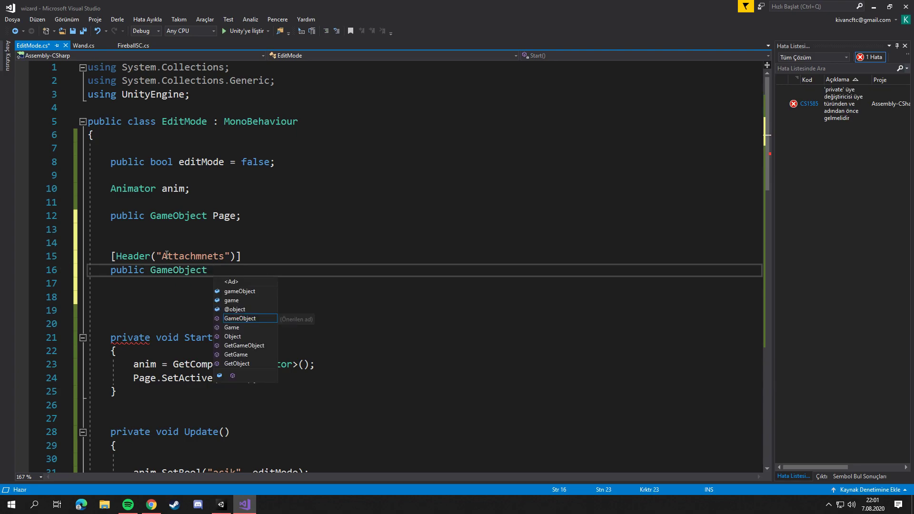
pyautogui.write('Sus')
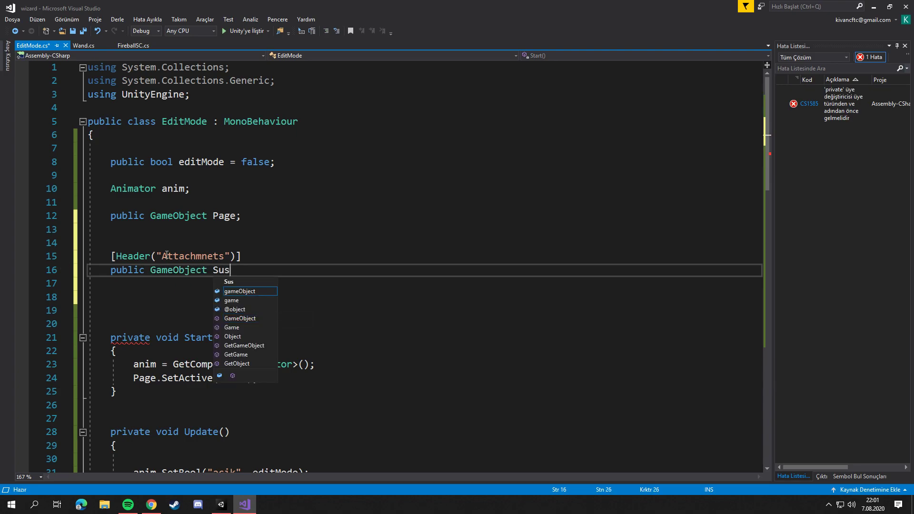
pyautogui.write('turucu;')
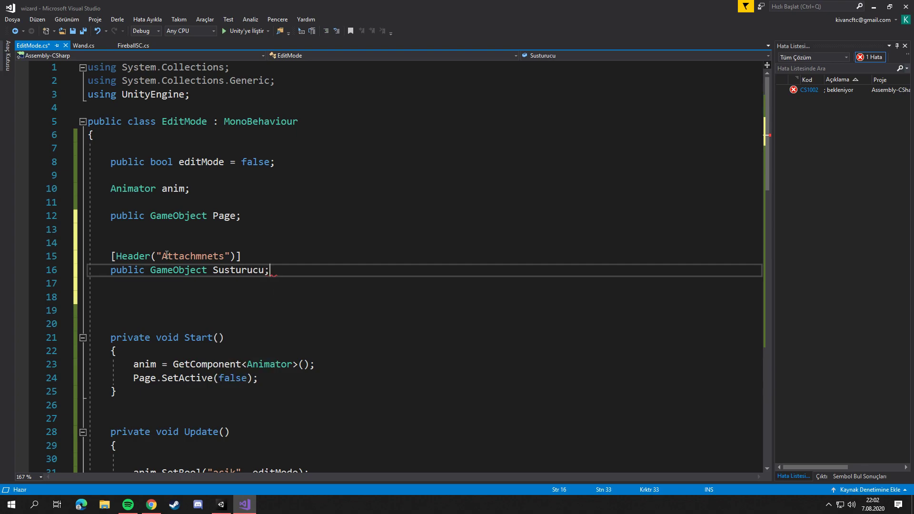
# Duplicate the Susturucu declaration, rename the copy to Ag, and save
pyautogui.moveTo(269, 270); pyautogui.dragTo(111, 256)
pyautogui.hotkey('ctrl', 'c')
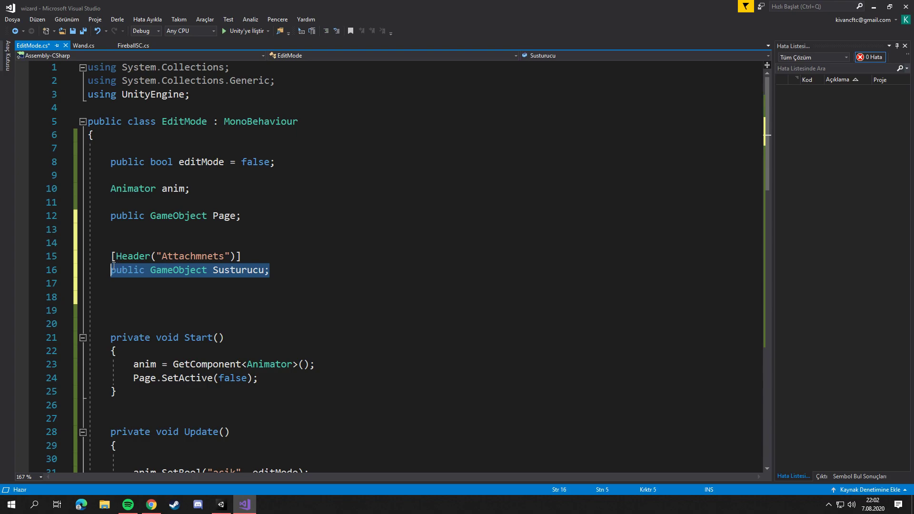
pyautogui.click(136, 292)
pyautogui.click(156, 286)
pyautogui.hotkey('ctrl', 'v')
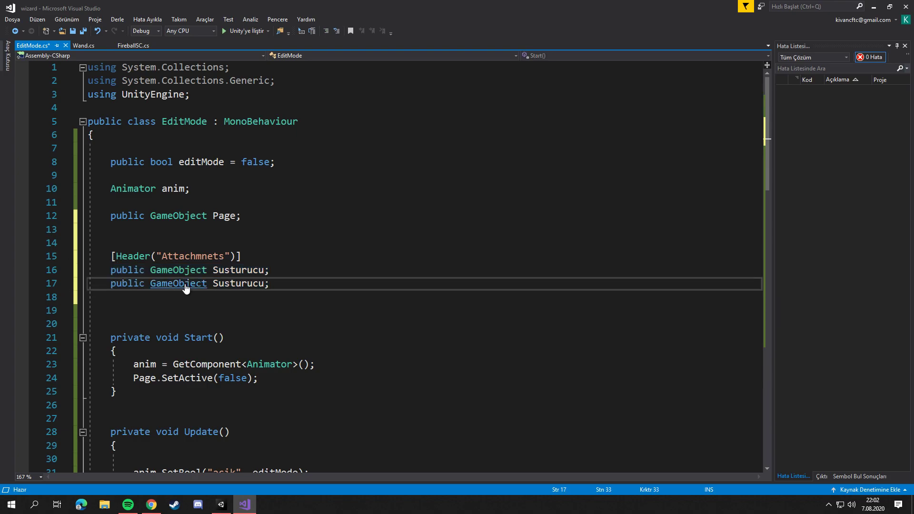
pyautogui.doubleClick(214, 288)
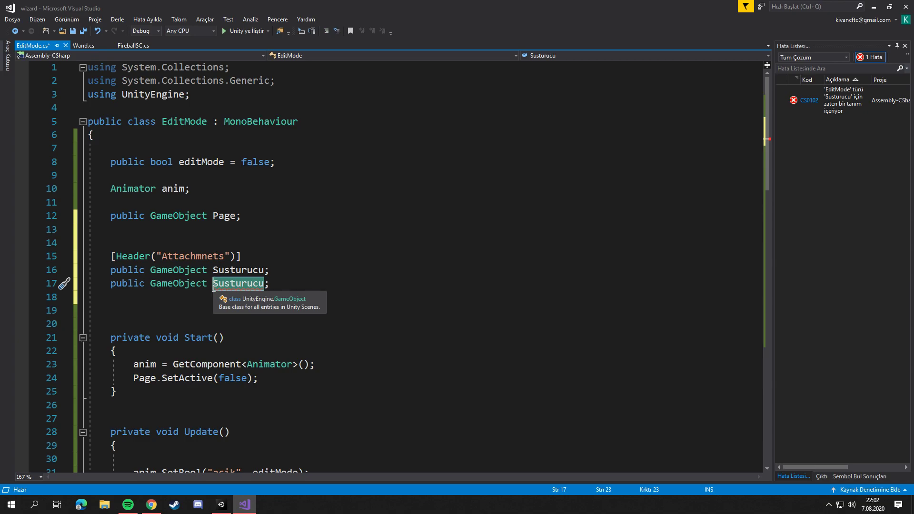
pyautogui.write('Ala')
pyautogui.press('BackSpace')
pyautogui.press('BackSpace')
pyautogui.press('BackSpace')
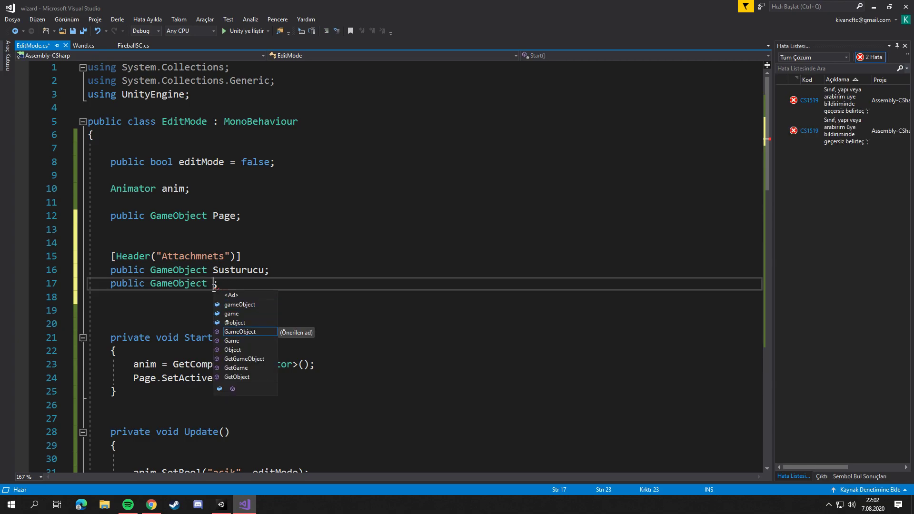
pyautogui.write('Ag')
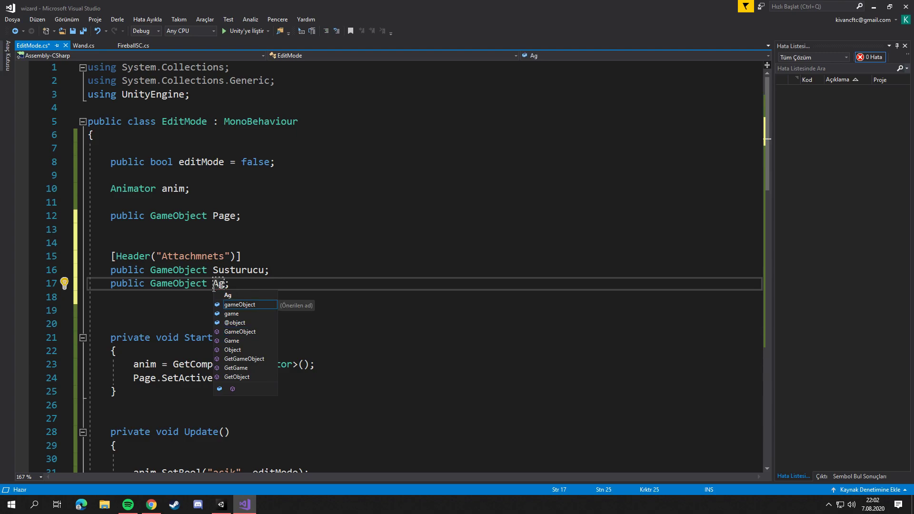
pyautogui.press('BackSpace')
pyautogui.hotkey('ctrl', 's')
# Briefly add array brackets to the Susturucu field, remove them, and save again
pyautogui.press('Up')
pyautogui.press('End')
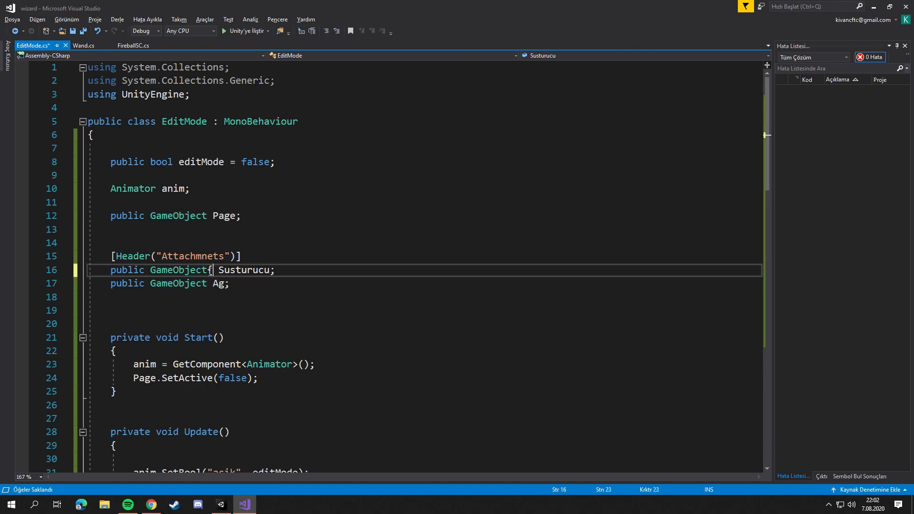
pyautogui.press('BackSpace')
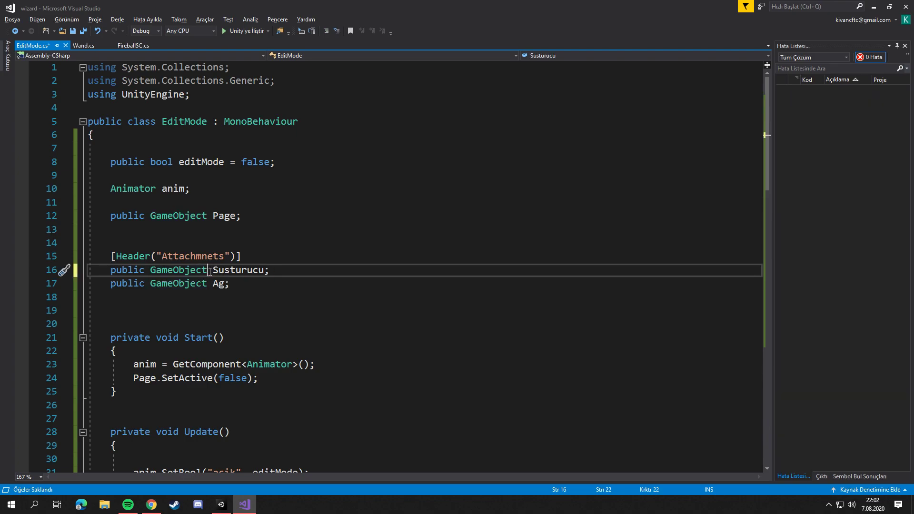
pyautogui.write('[]')
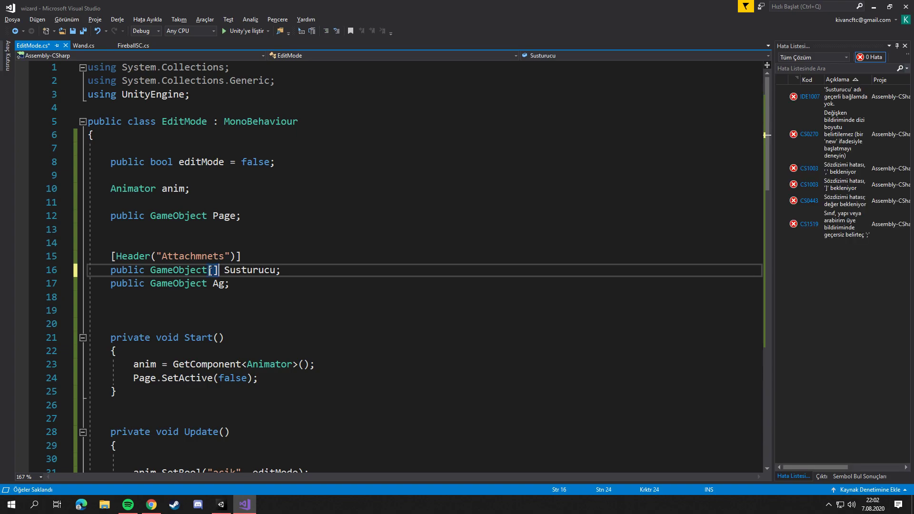
pyautogui.press('BackSpace')
pyautogui.press('BackSpace')
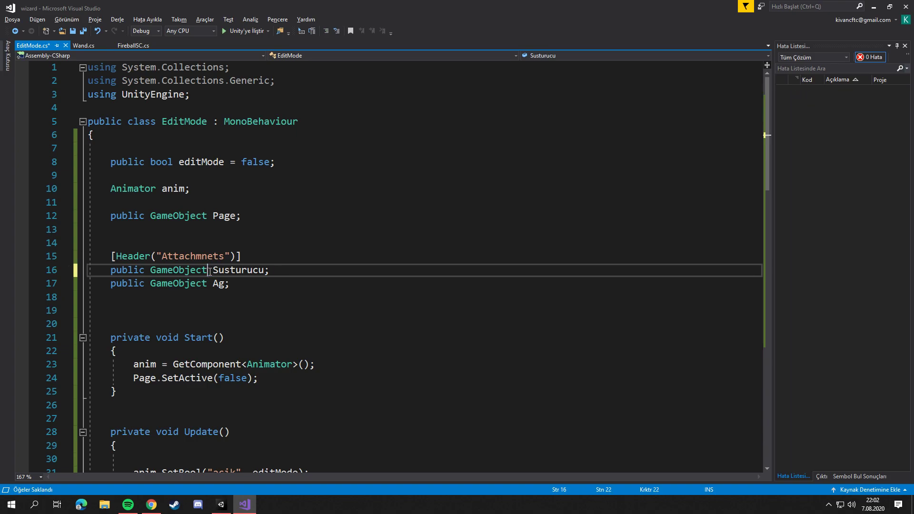
pyautogui.hotkey('ctrl', 's')
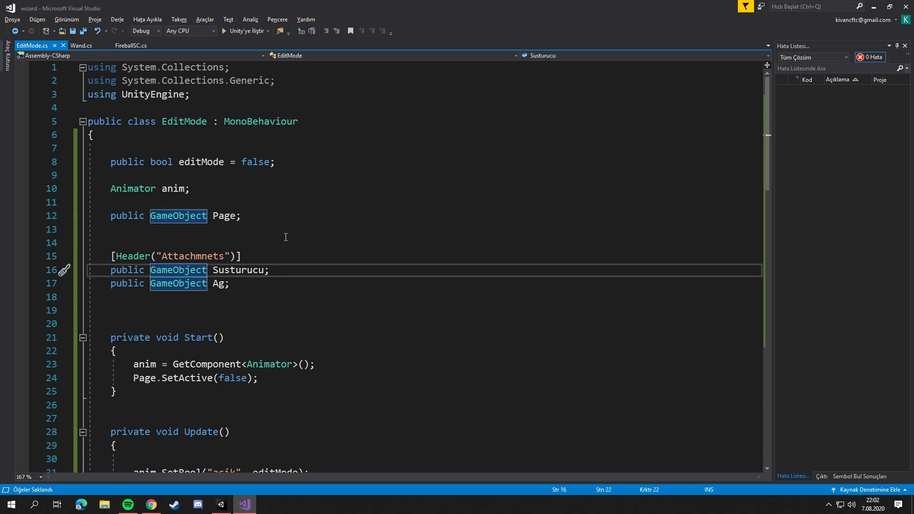
pyautogui.press('Down')
pyautogui.press('Down')
# Inside the editMode true block, write an if (Input.GetKeyDown(KeyCode.Alpha1)) block with braces
pyautogui.scroll(-7, 262, 280)
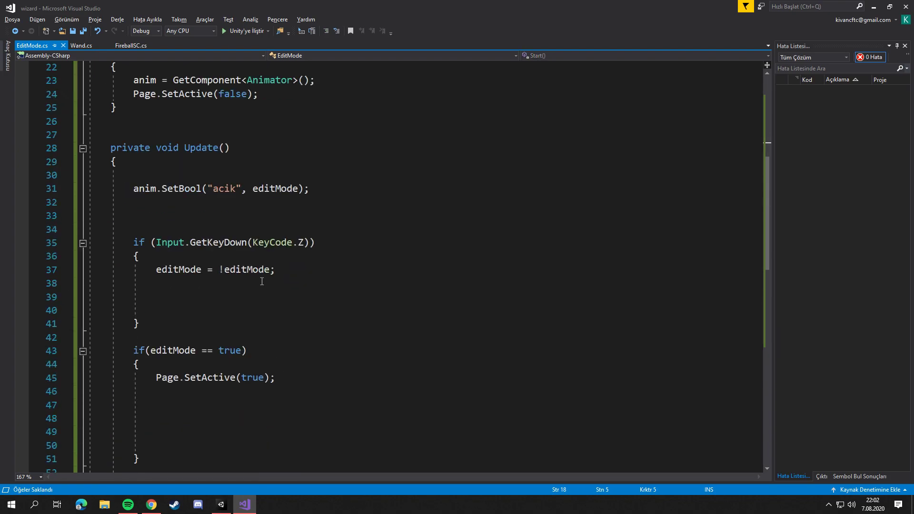
pyautogui.scroll(-2, 247, 331)
pyautogui.click(262, 316)
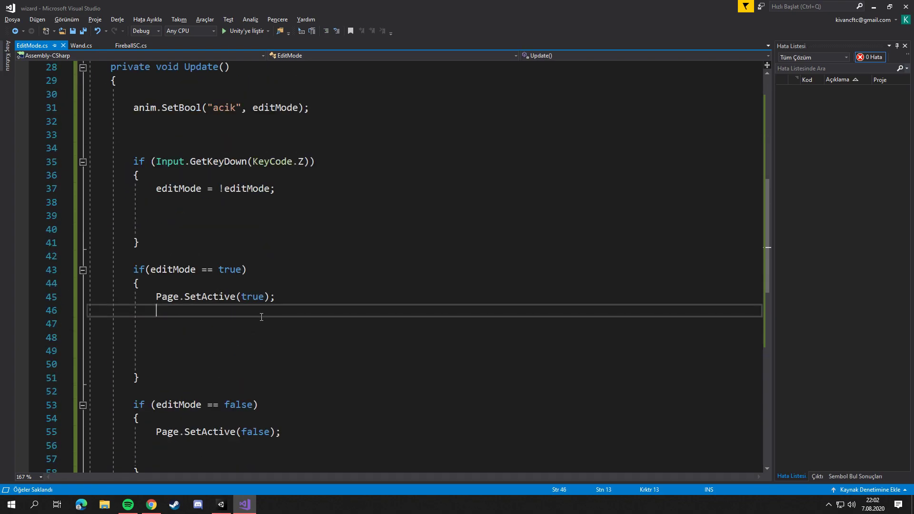
pyautogui.write('if')
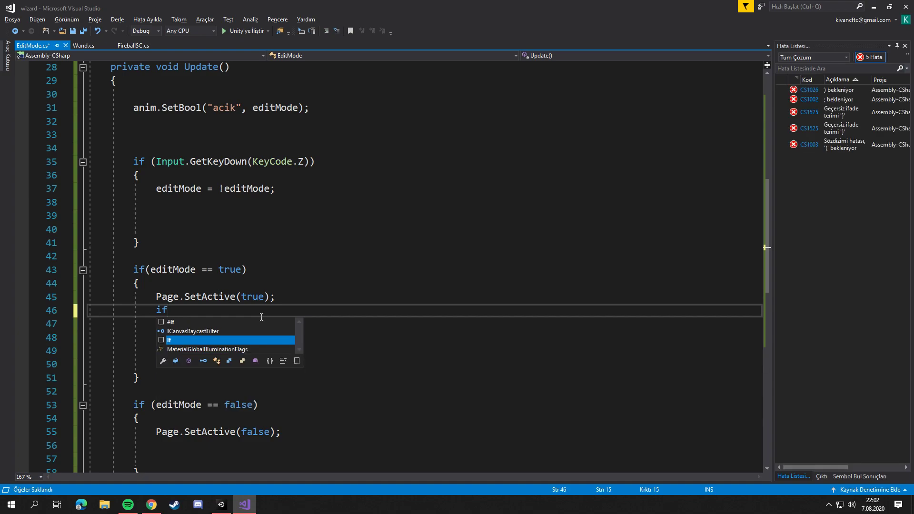
pyautogui.write('(Ino')
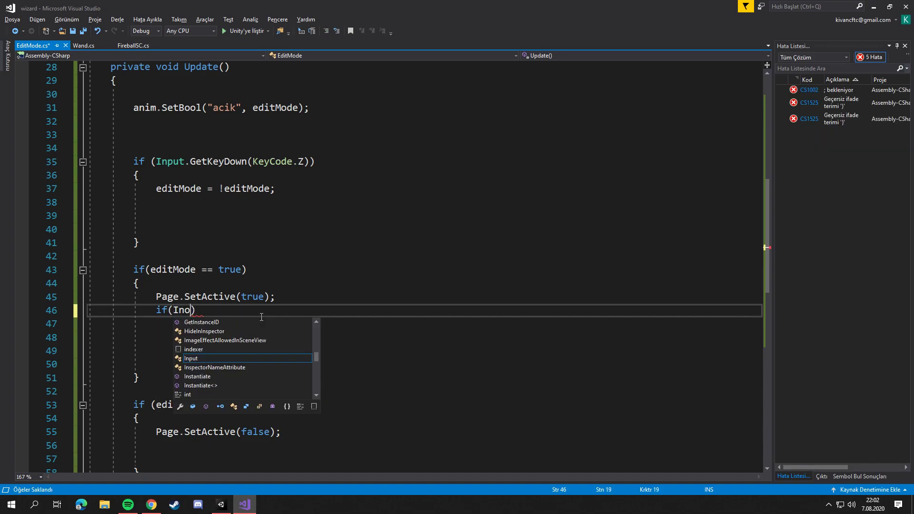
pyautogui.press('Tab')
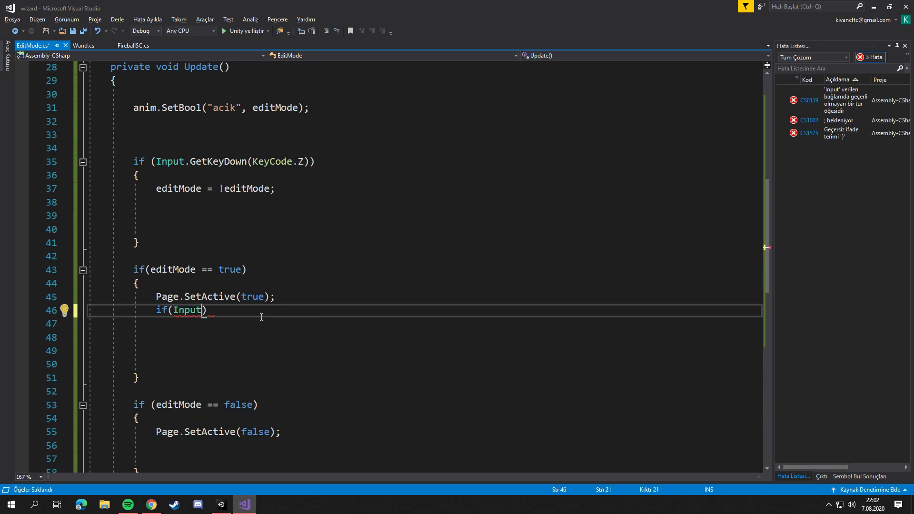
pyautogui.write('.get')
pyautogui.press('Down')
pyautogui.press('Down')
pyautogui.press('Down')
pyautogui.press('Down')
pyautogui.press('Down')
pyautogui.press('Tab')
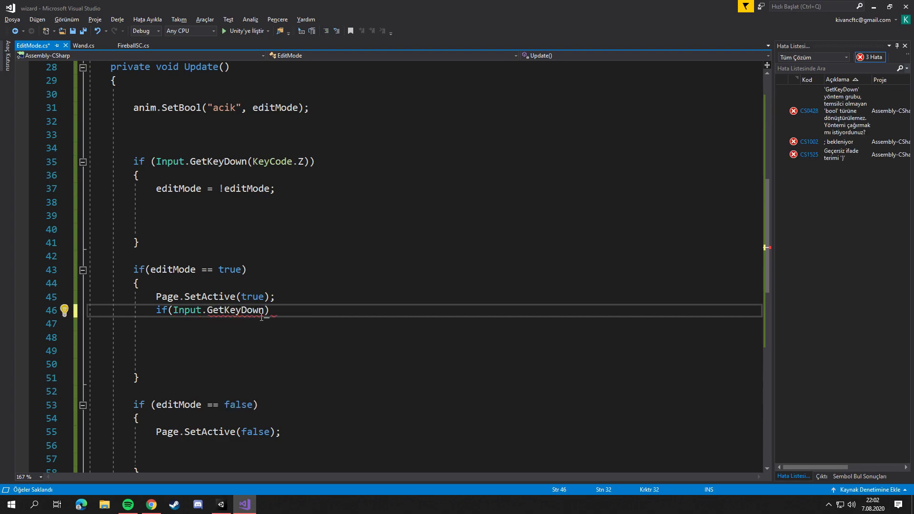
pyautogui.write('(ke')
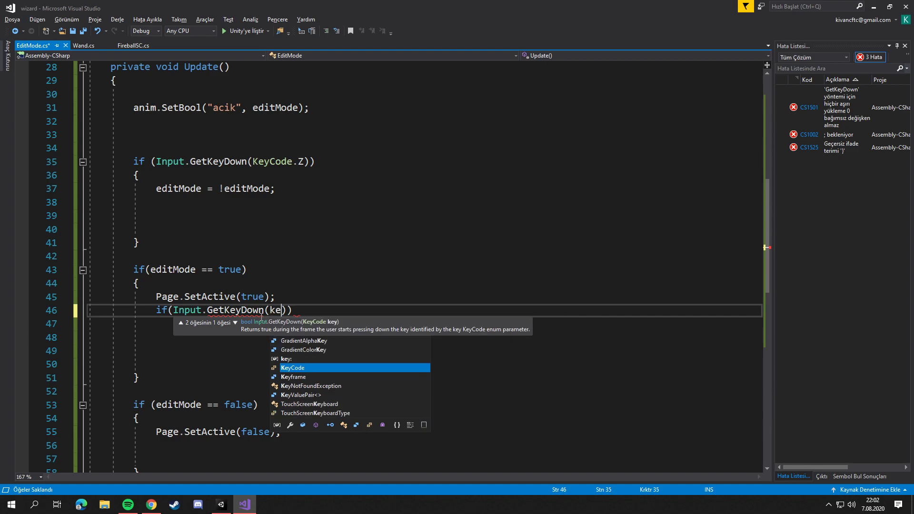
pyautogui.press('Tab')
pyautogui.write('.')
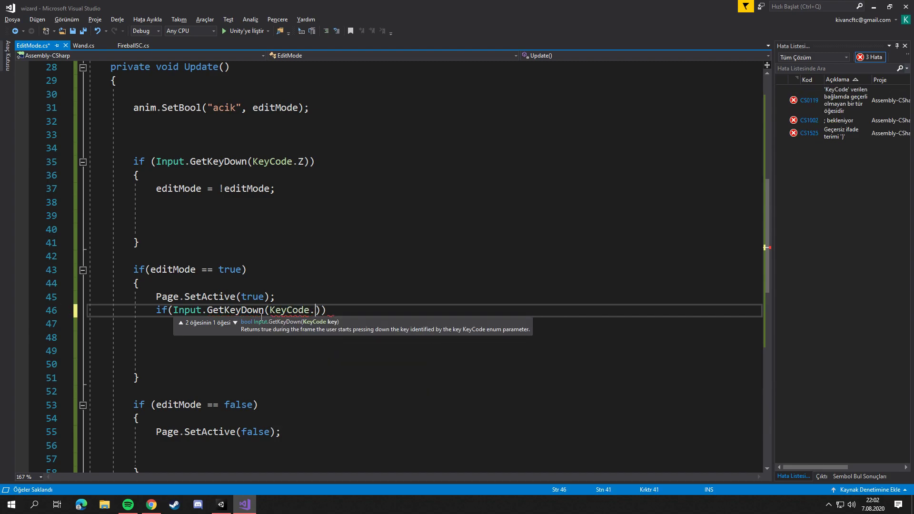
pyautogui.write('1')
pyautogui.press('Tab')
pyautogui.write(')) ')
pyautogui.write('ç{')
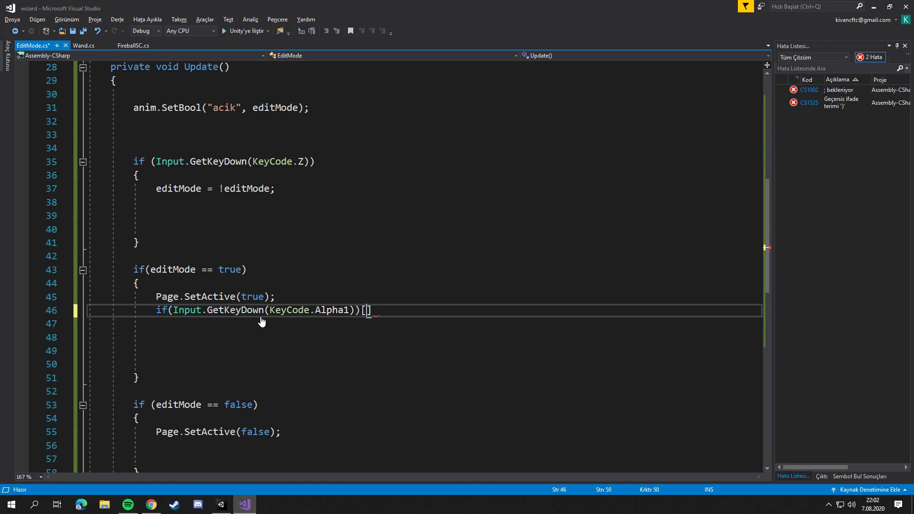
pyautogui.press('BackSpace')
pyautogui.press('BackSpace')
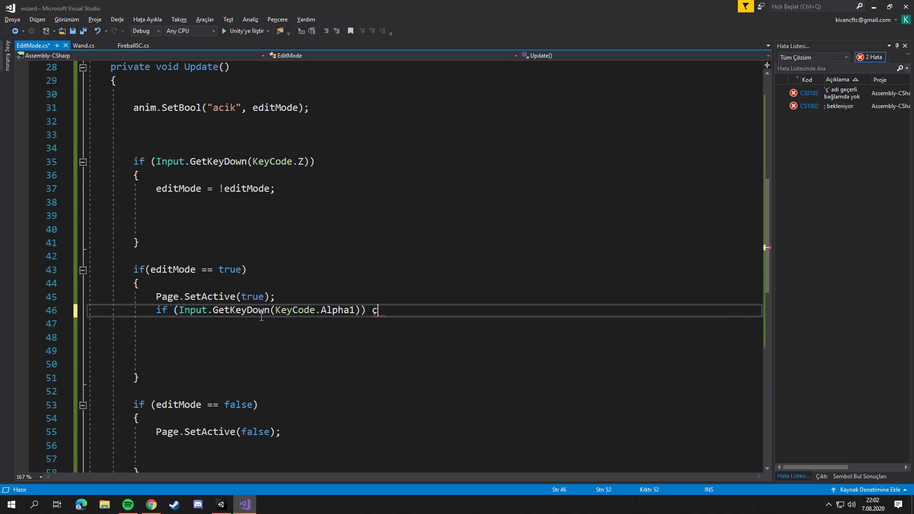
pyautogui.write('{')
pyautogui.press('Return')
pyautogui.press('Return')
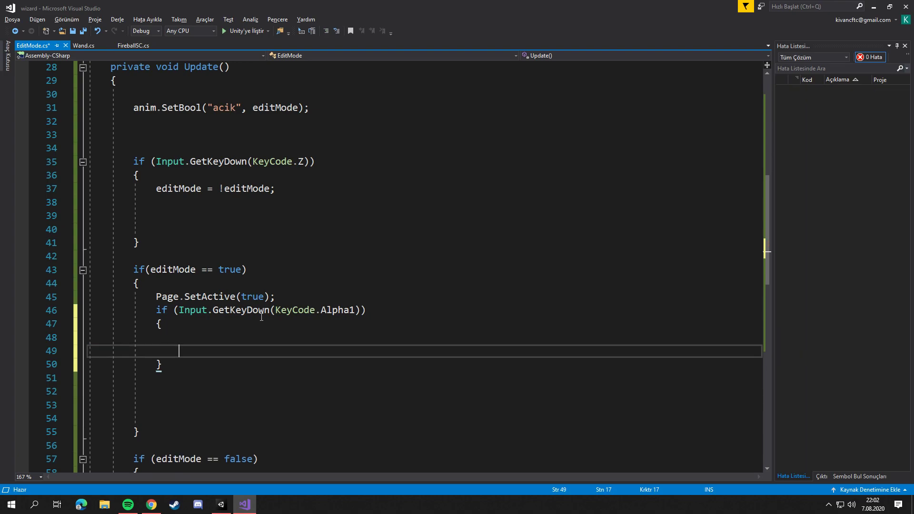
# Fill the Alpha1 block with Susturucu.SetActive(false) and Ag.SetActive(false), and save
pyautogui.scroll(-1, 261, 317)
pyautogui.press('Up')
pyautogui.scroll(4, 257, 300)
pyautogui.scroll(4, 264, 304)
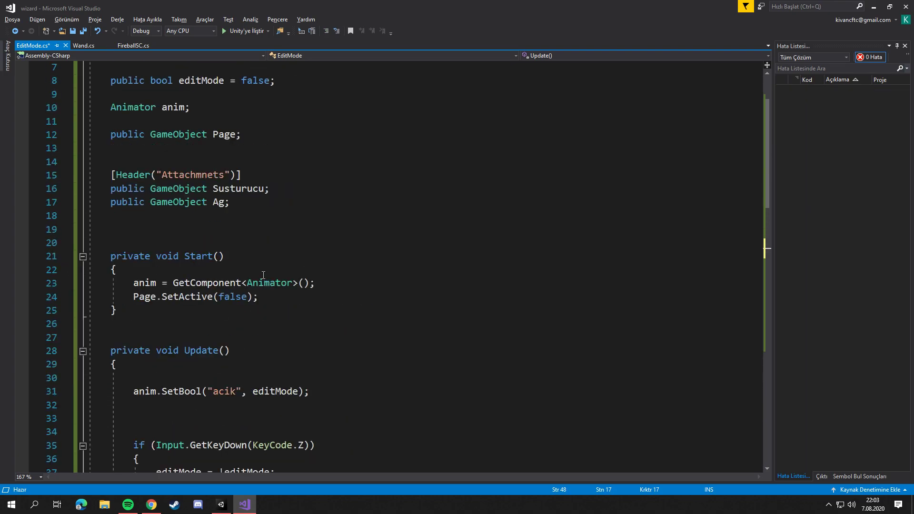
pyautogui.scroll(-8, 247, 236)
pyautogui.scroll(-3, 248, 230)
pyautogui.scroll(1, 249, 224)
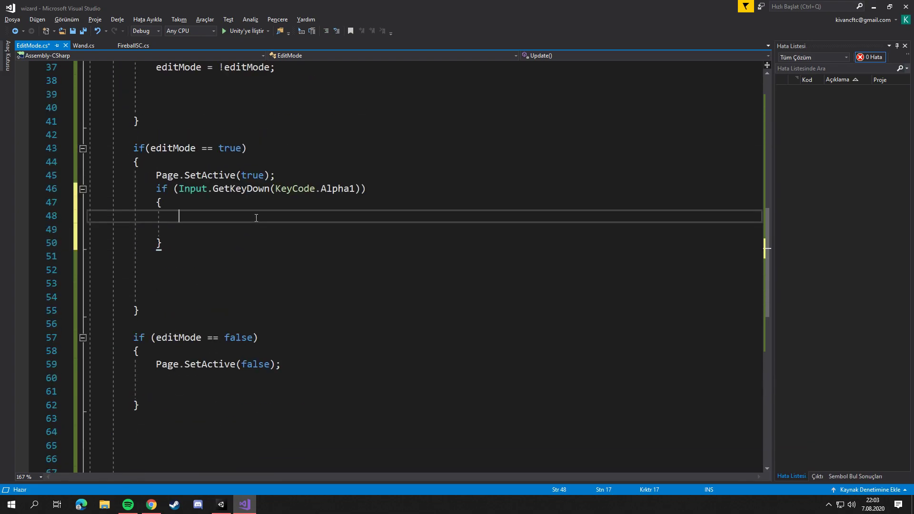
pyautogui.scroll(1, 273, 235)
pyautogui.scroll(5, 266, 234)
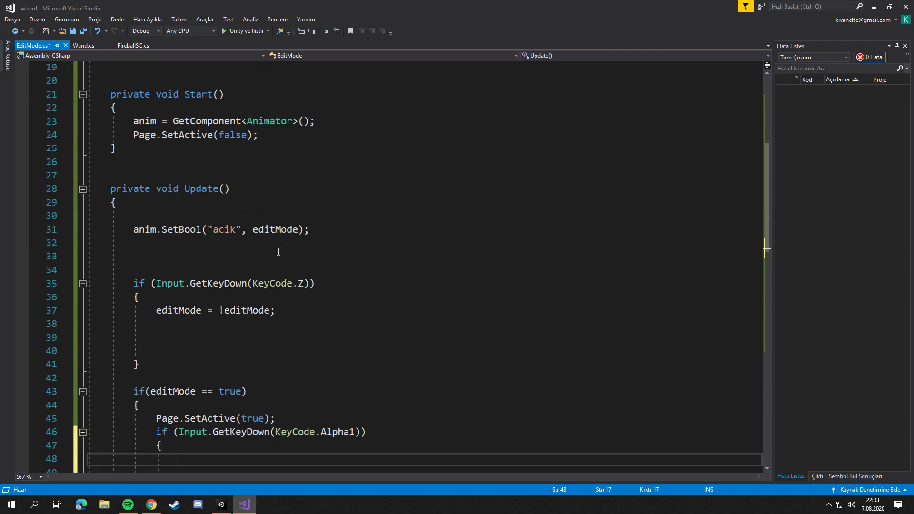
pyautogui.scroll(1, 261, 234)
pyautogui.scroll(1, 286, 172)
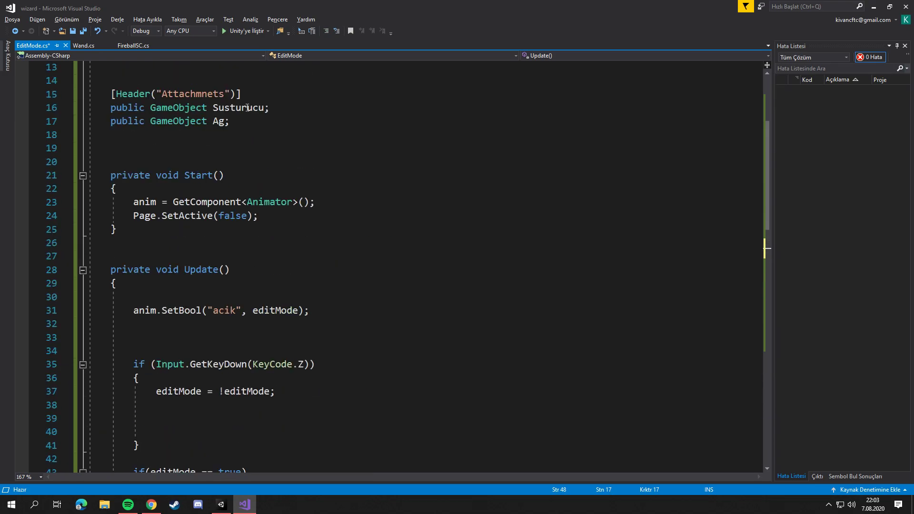
pyautogui.scroll(-7, 226, 153)
pyautogui.scroll(6, 221, 229)
pyautogui.scroll(-7, 224, 223)
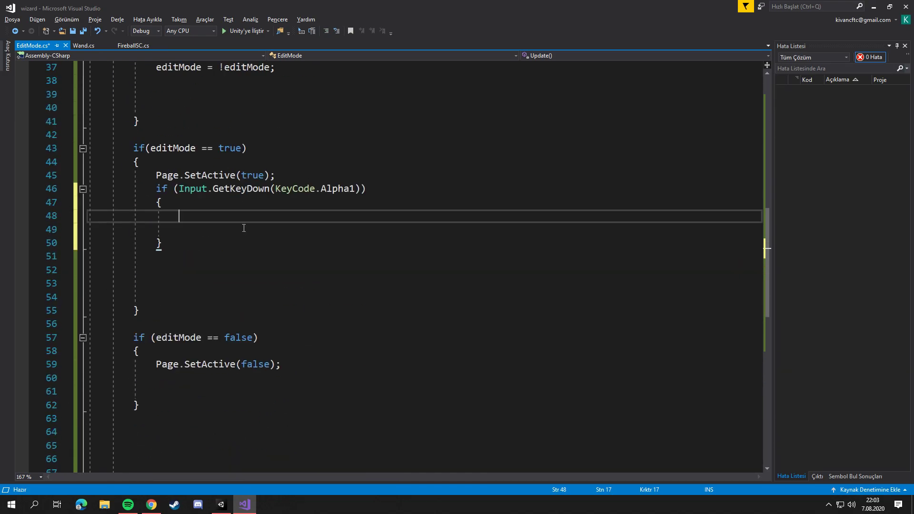
pyautogui.scroll(-1, 239, 231)
pyautogui.write('Susturucu.set')
pyautogui.press('Tab')
pyautogui.write('(false')
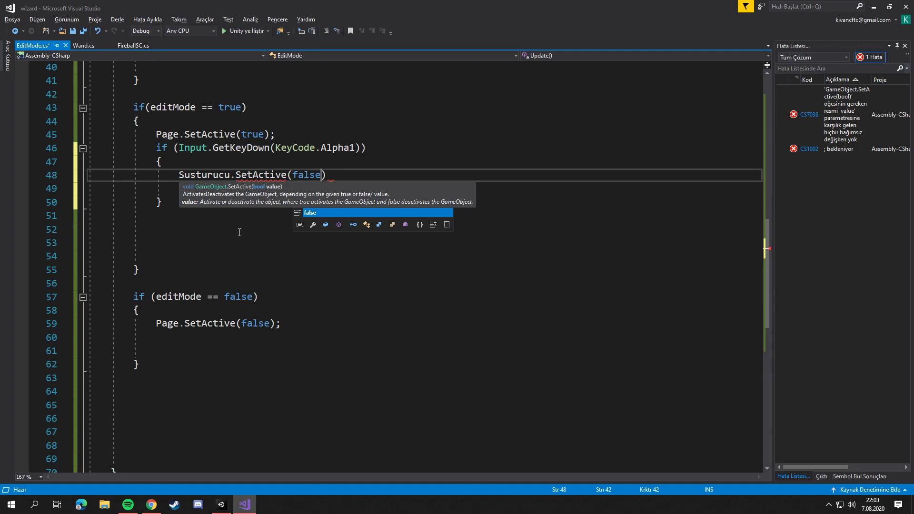
pyautogui.write(');')
pyautogui.press('Return')
pyautogui.write('g.set')
pyautogui.press('Tab')
pyautogui.write('(')
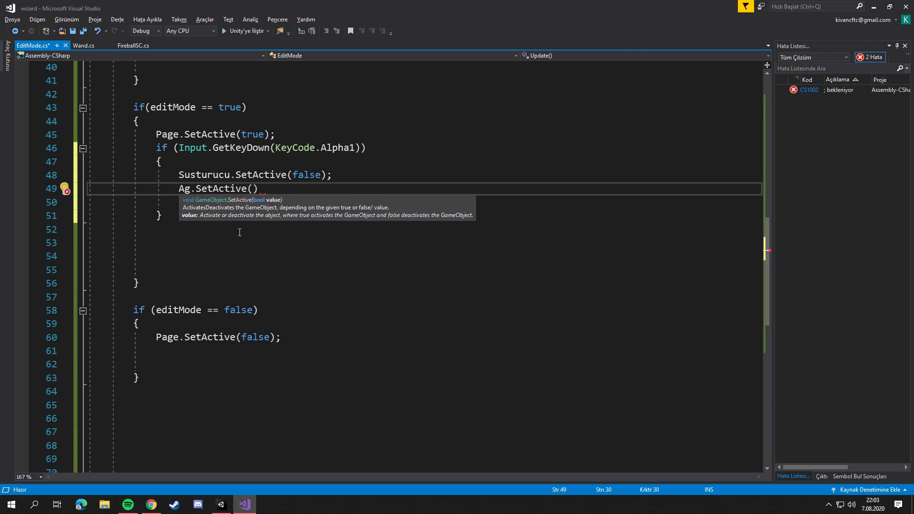
pyautogui.write('false);')
pyautogui.hotkey('ctrl', 's')
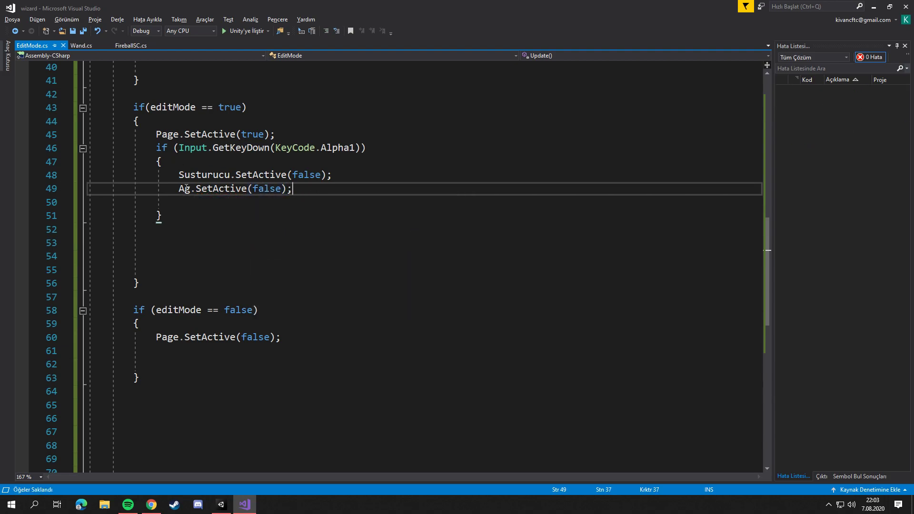
pyautogui.moveTo(156, 148); pyautogui.dragTo(182, 213)
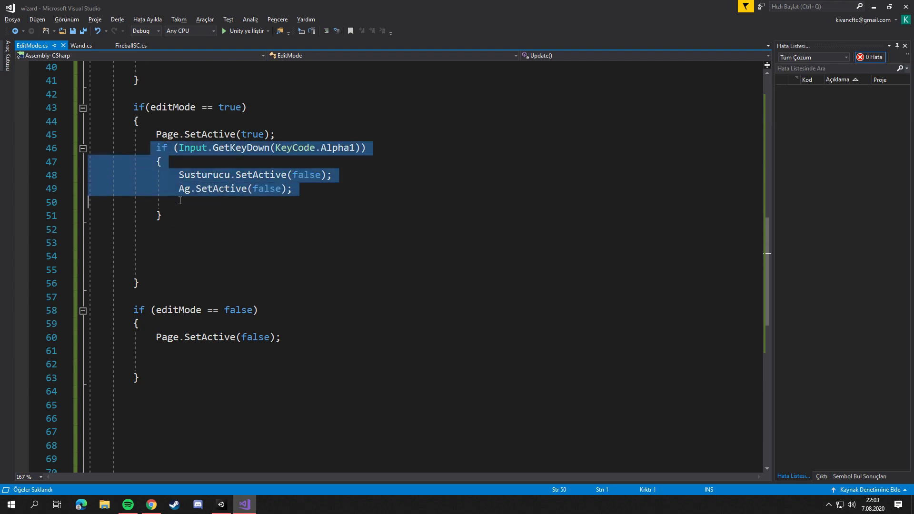
# Paste two copies of the Alpha1 if-block below the original
pyautogui.hotkey('ctrl', 'c')
pyautogui.click(184, 225)
pyautogui.hotkey('ctrl', 'v')
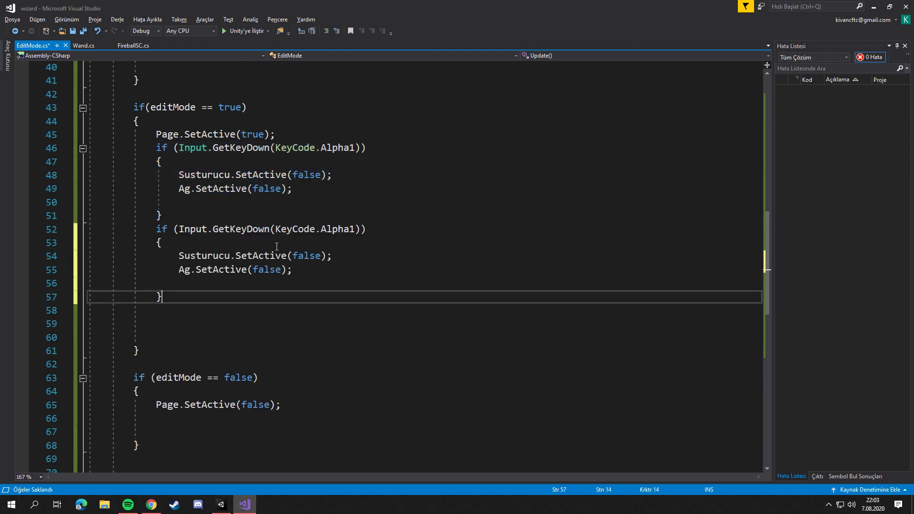
pyautogui.click(185, 309)
pyautogui.hotkey('ctrl', 'v')
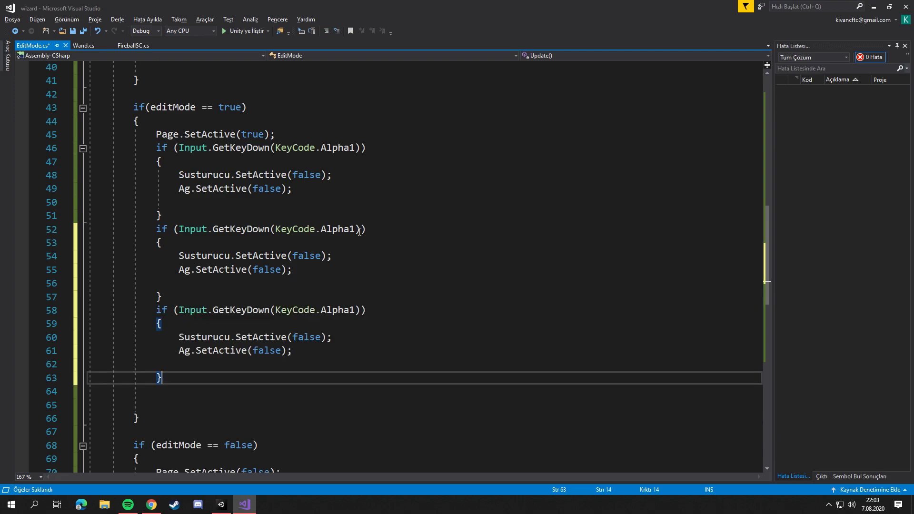
# Change the second copy to Alpha2 with Susturucu.SetActive(true)
pyautogui.click(347, 233)
pyautogui.press('BackSpace')
pyautogui.write('2')
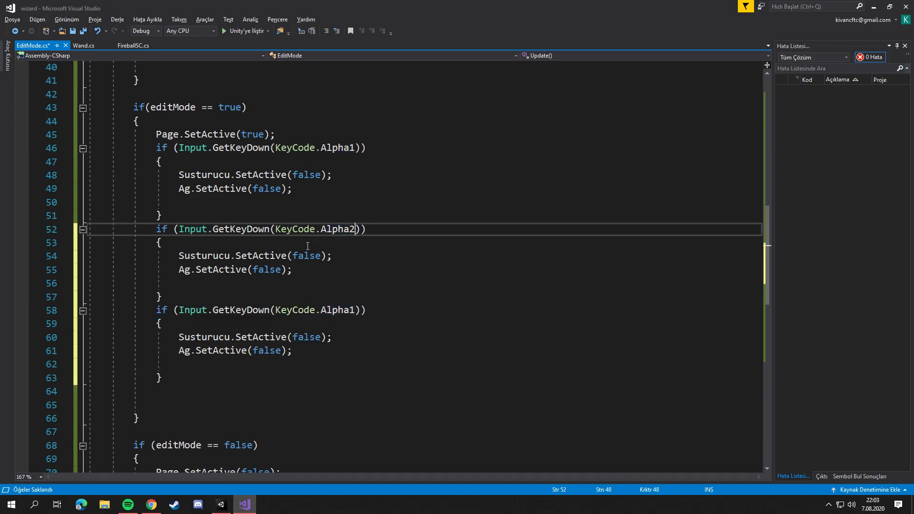
pyautogui.click(326, 257)
pyautogui.press('BackSpace')
pyautogui.press('BackSpace')
pyautogui.press('BackSpace')
pyautogui.press('BackSpace')
pyautogui.press('BackSpace')
pyautogui.press('BackSpace')
pyautogui.write('true')
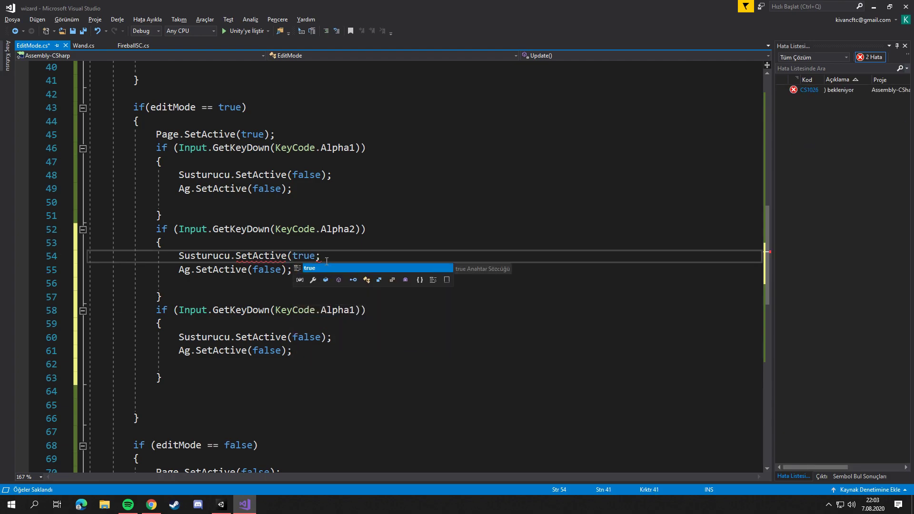
pyautogui.write(')')
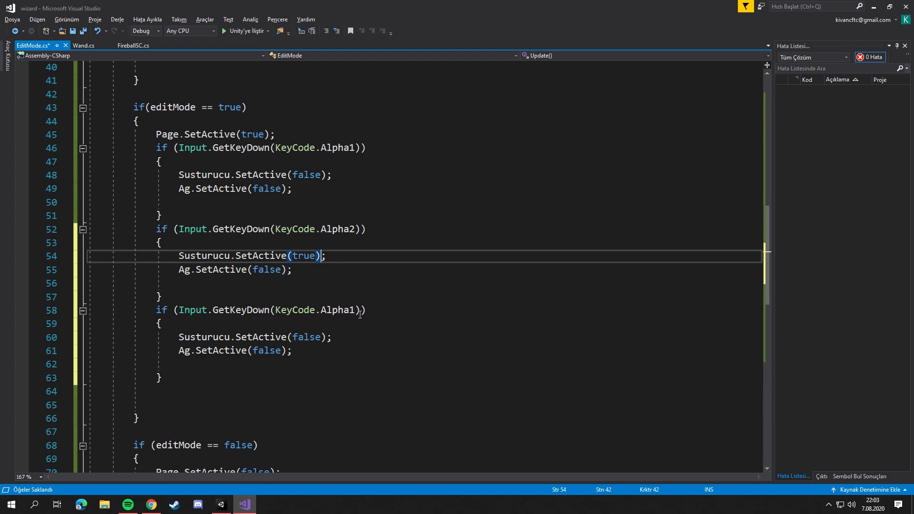
# Change the third copy to Alpha3 with Ag set to true
pyautogui.click(360, 314)
pyautogui.press('BackSpace')
pyautogui.write('3')
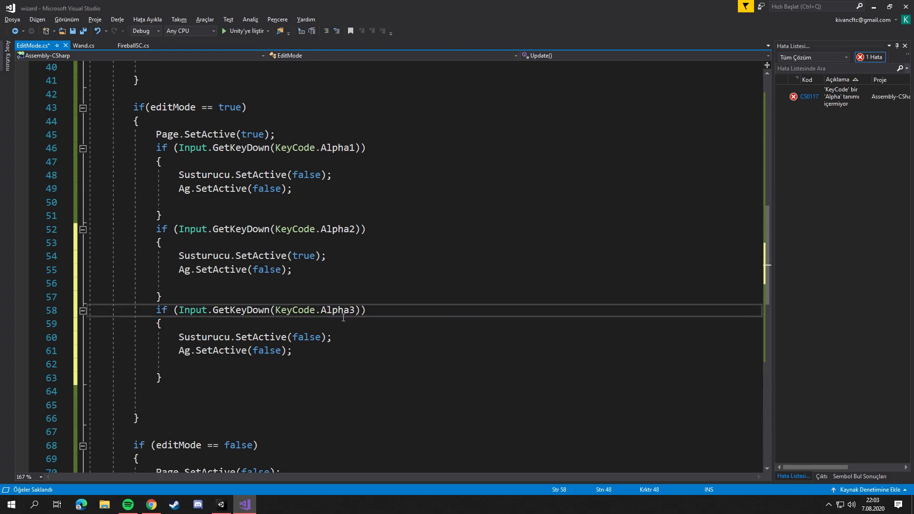
pyautogui.moveTo(281, 352); pyautogui.dragTo(253, 352)
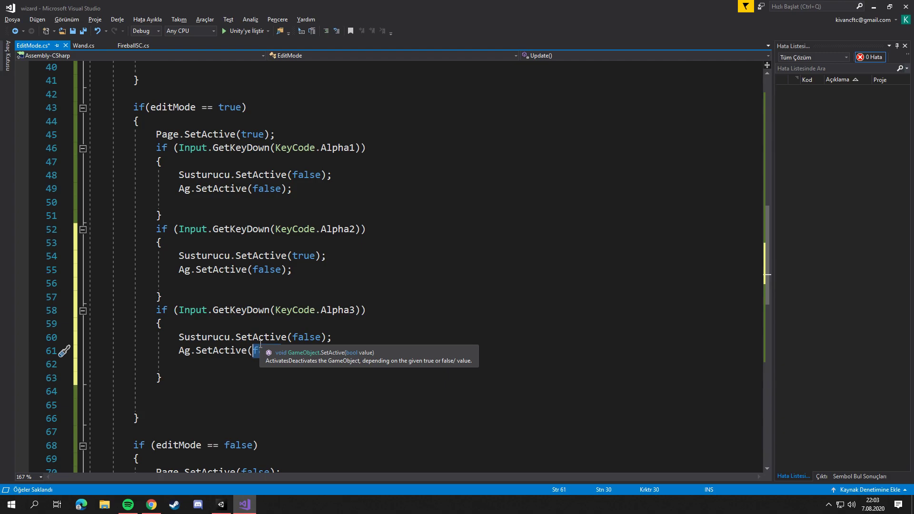
pyautogui.write('true')
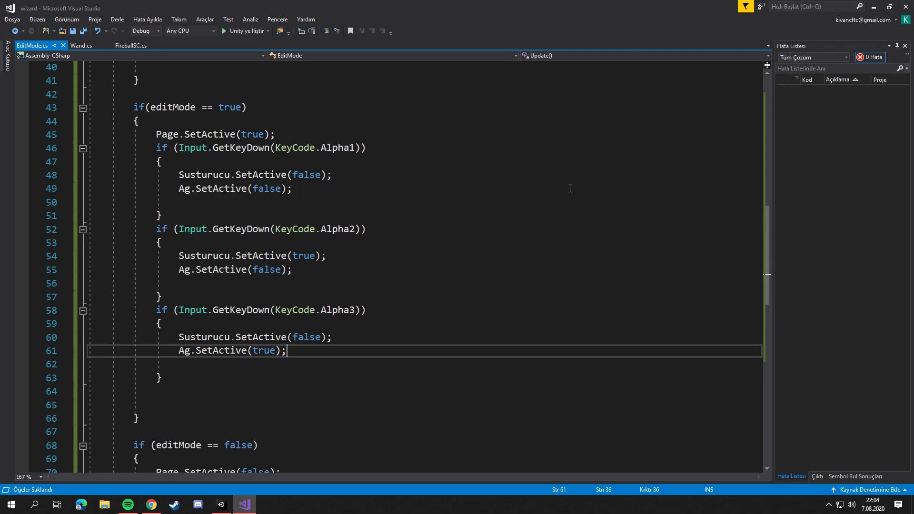
# Copy the Susturucu and Ag SetActive(false) lines into Start() after Page.SetActive(false)
pyautogui.click(874, 6)
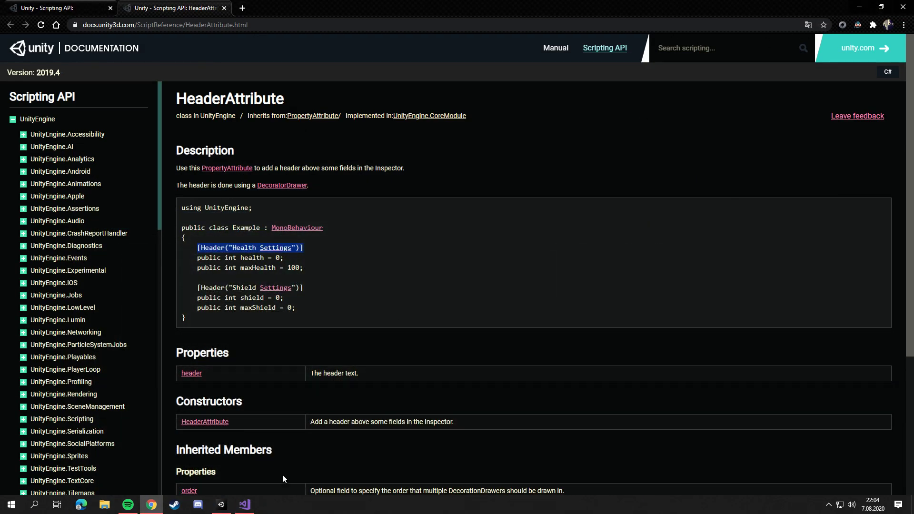
pyautogui.click(244, 504)
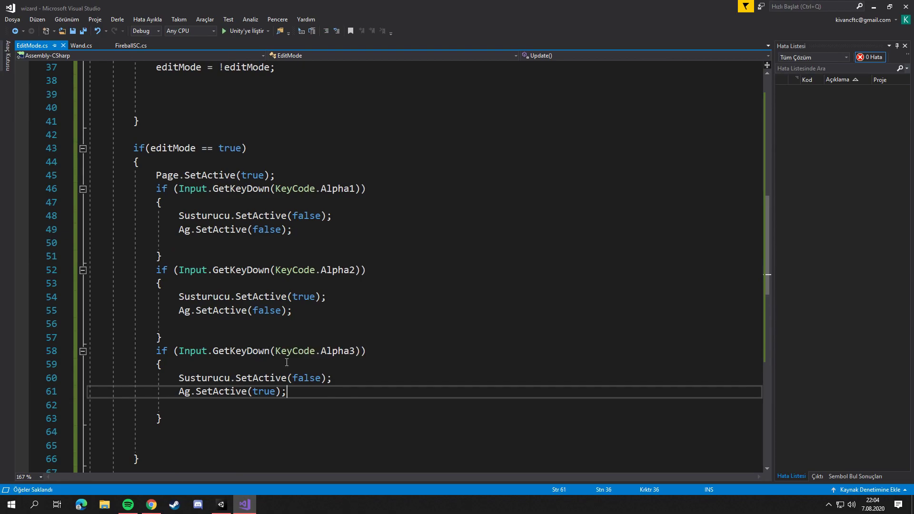
pyautogui.moveTo(180, 217); pyautogui.dragTo(297, 228)
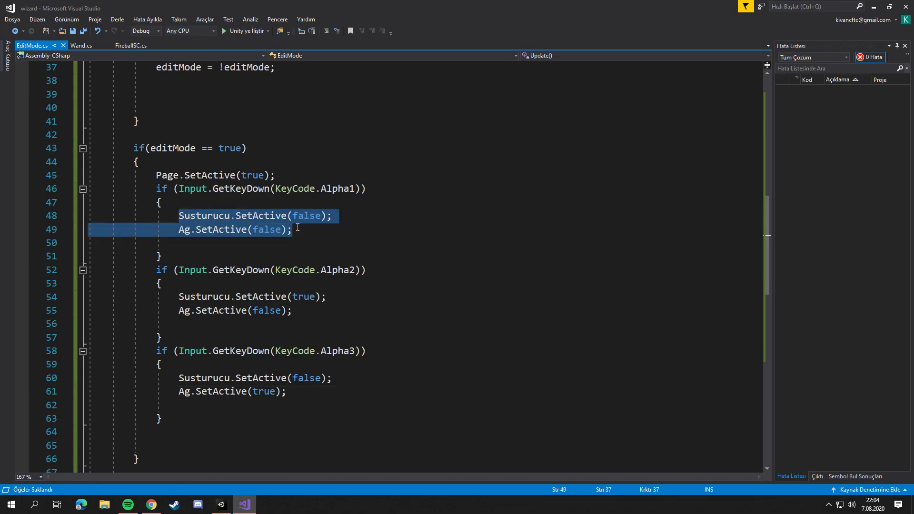
pyautogui.scroll(5, 305, 224)
pyautogui.scroll(1, 302, 204)
pyautogui.scroll(2, 295, 200)
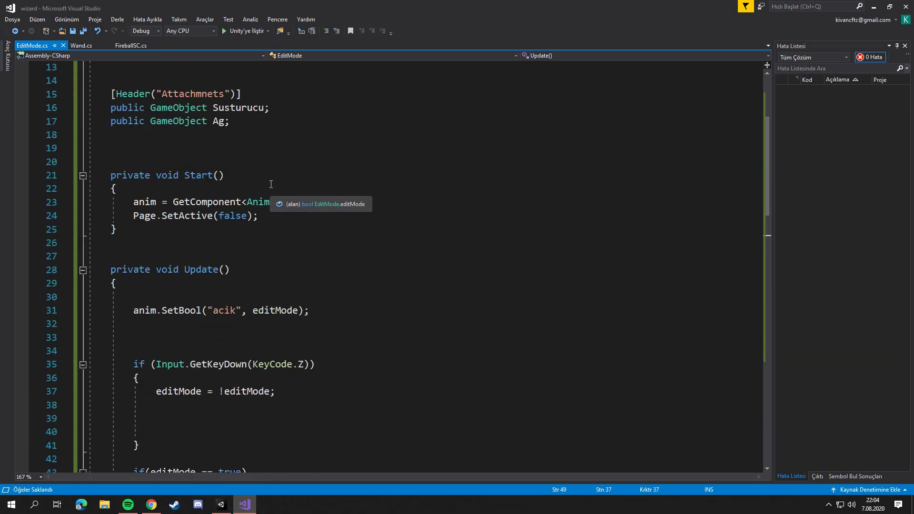
pyautogui.click(267, 216)
pyautogui.press('Return')
pyautogui.hotkey('ctrl', 'v')
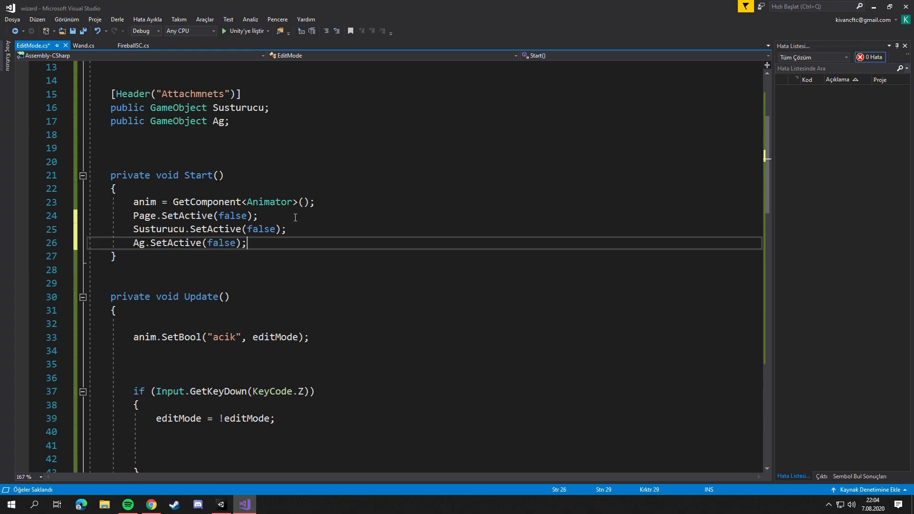
# Minimize Visual Studio and return to the Unity editor
pyautogui.click(873, 7)
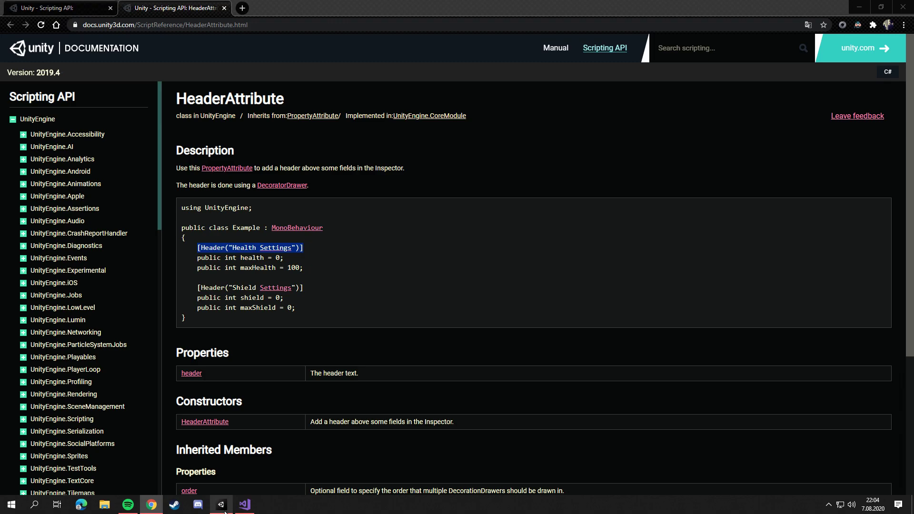
pyautogui.click(224, 510)
pyautogui.click(224, 510)
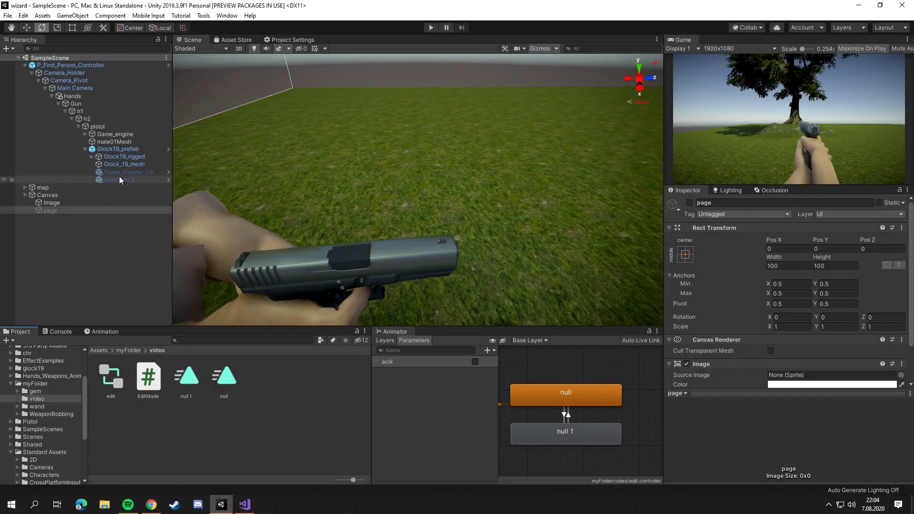
# Assign Silencers_3 to Susturucu and Flame_Arrester_03 to Ag on the Gun's script, then save SampleScene
pyautogui.moveTo(119, 176); pyautogui.dragTo(115, 99)
pyautogui.click(112, 103)
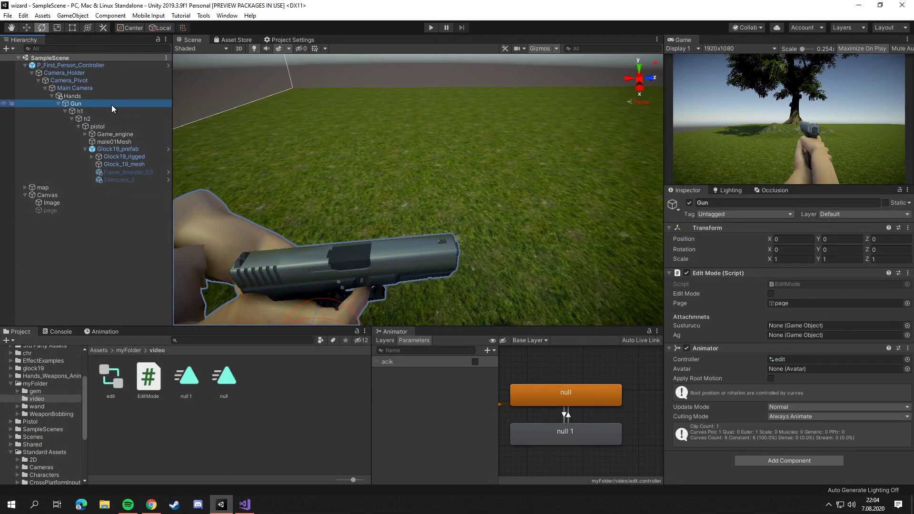
pyautogui.moveTo(129, 180); pyautogui.dragTo(790, 326)
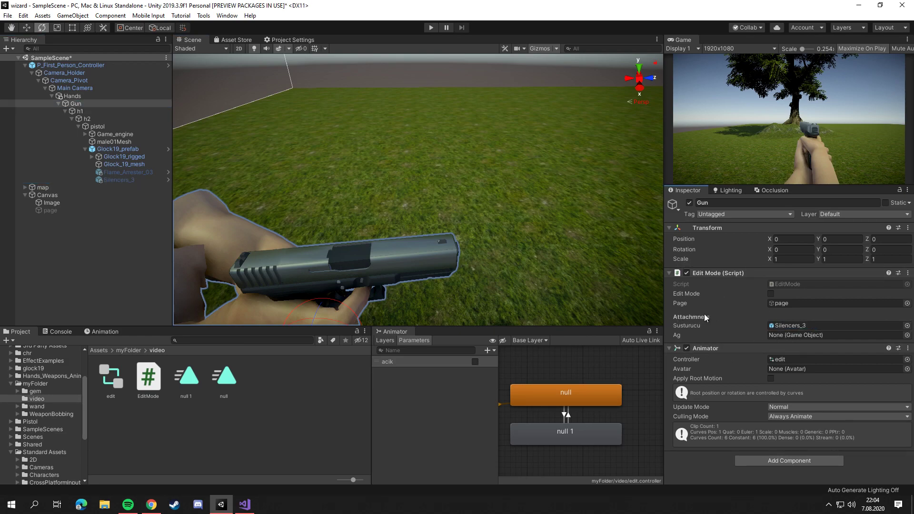
pyautogui.click(121, 178)
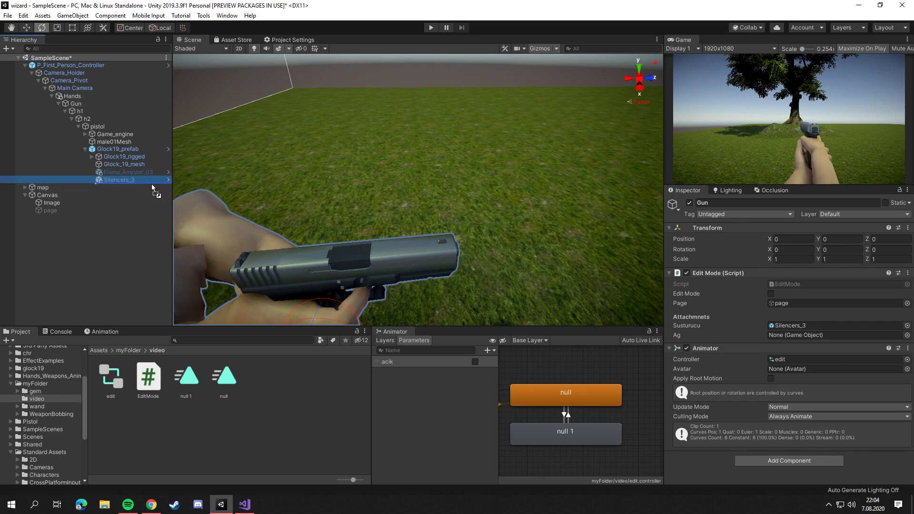
pyautogui.click(96, 104)
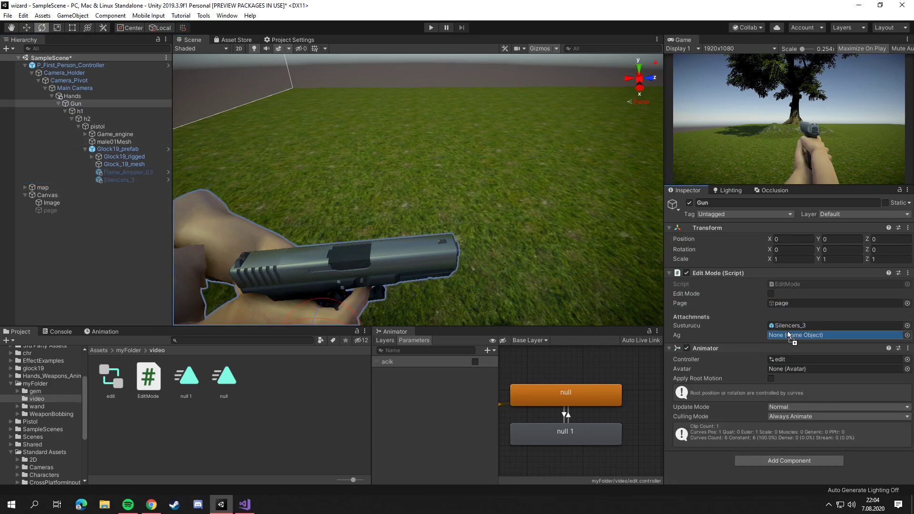
pyautogui.moveTo(773, 326); pyautogui.dragTo(788, 333)
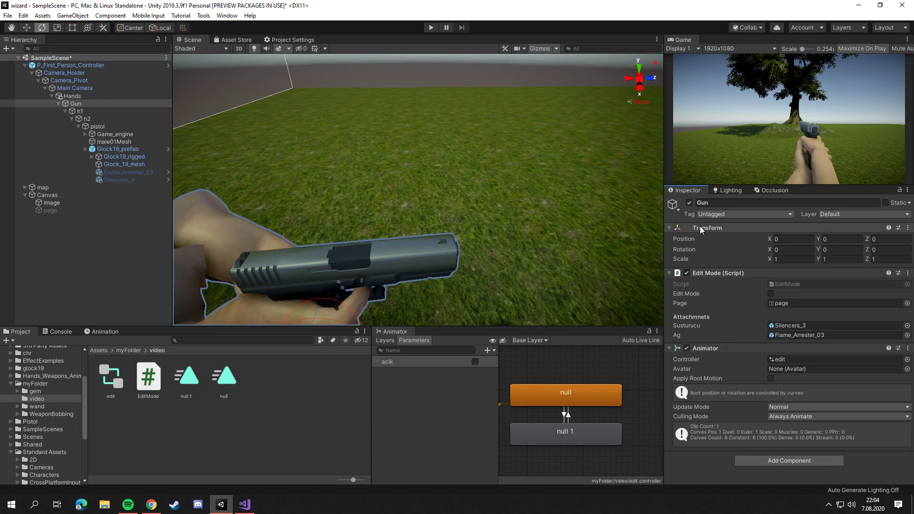
pyautogui.hotkey('ctrl', 's')
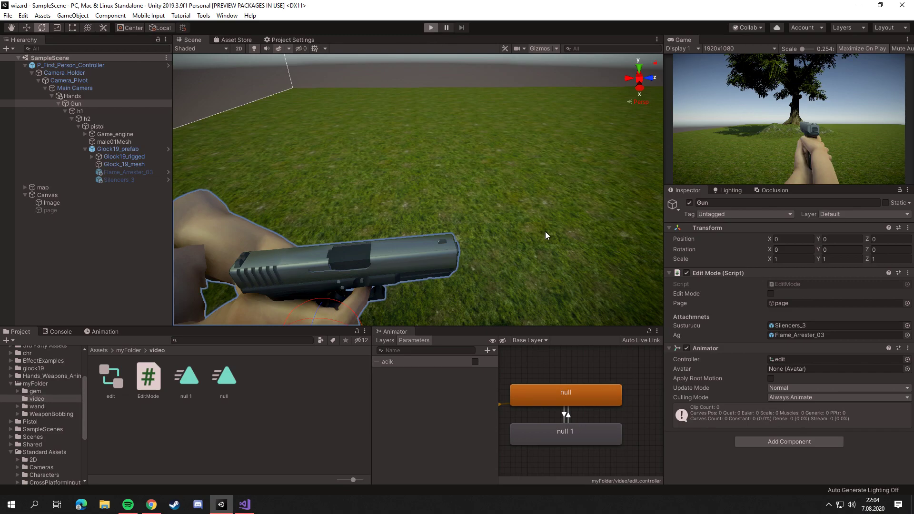
pyautogui.hotkey('ctrl', 'p')
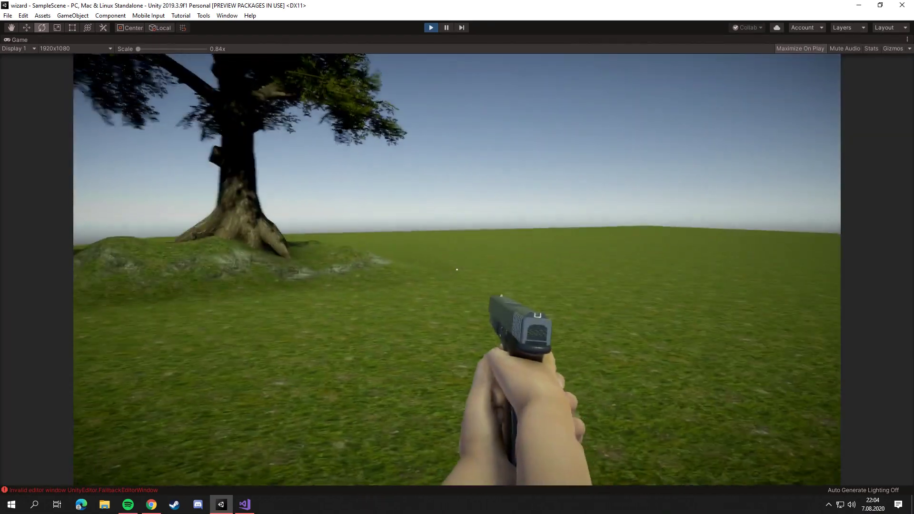
pyautogui.press('r')
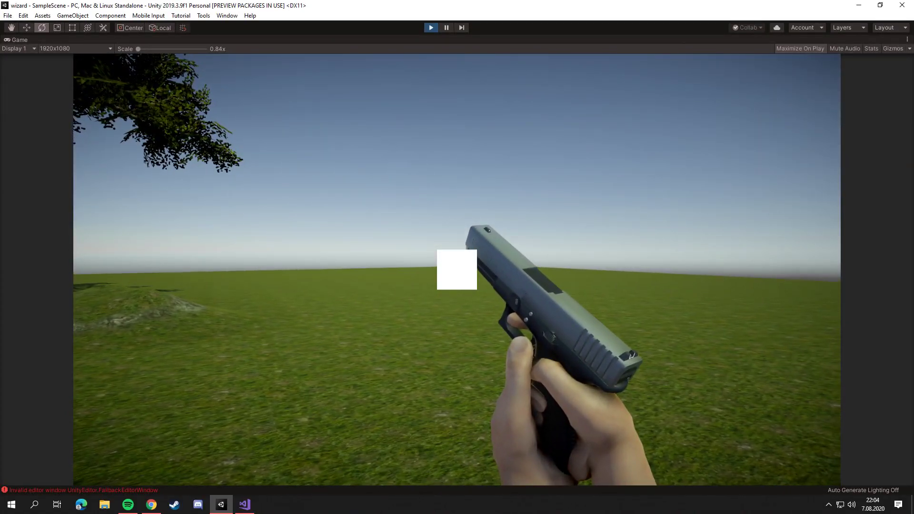
pyautogui.press('1')
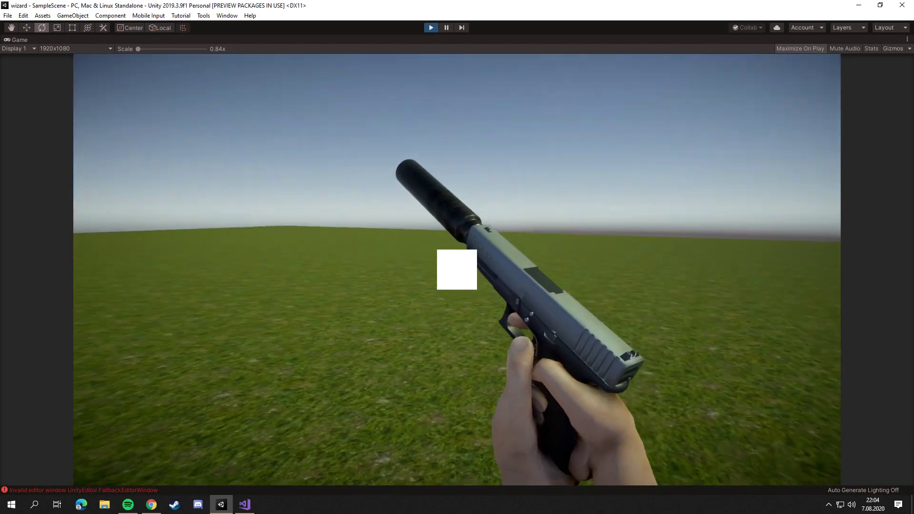
pyautogui.press('2')
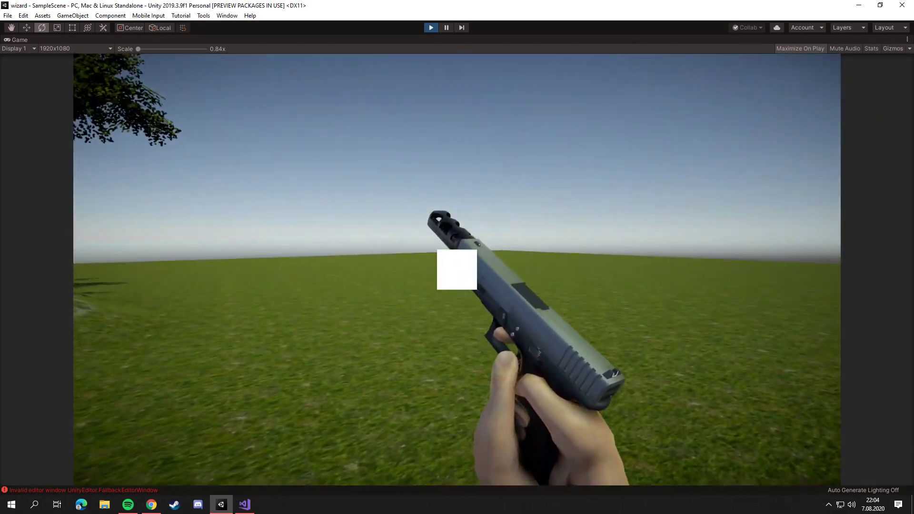
pyautogui.press('Tab')
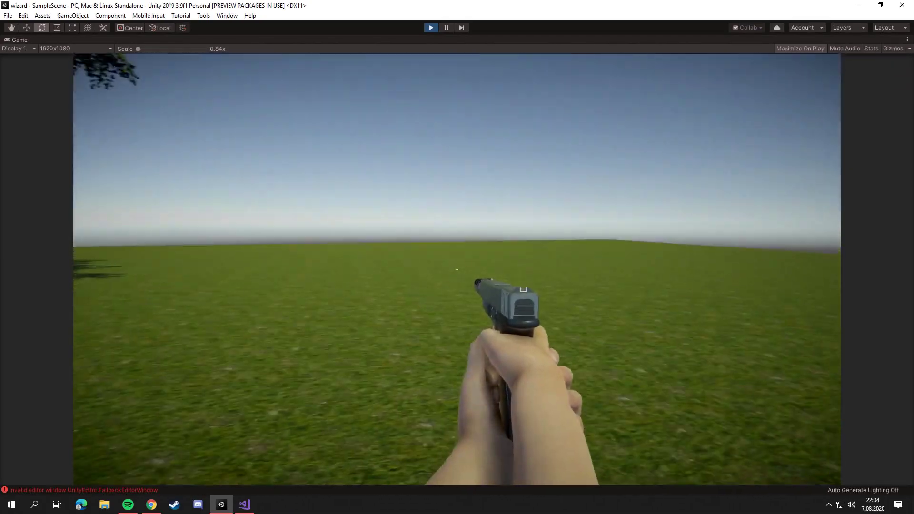
pyautogui.press('Tab')
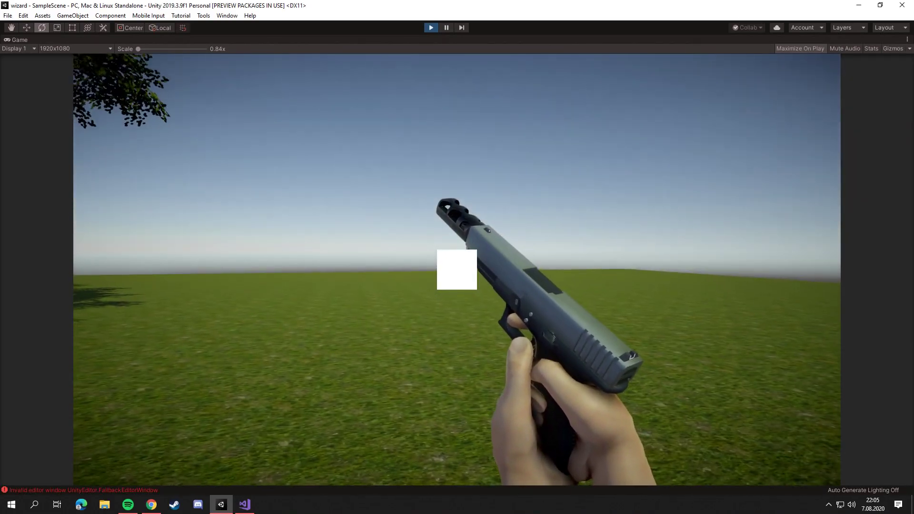
pyautogui.press('1')
pyautogui.press('Tab')
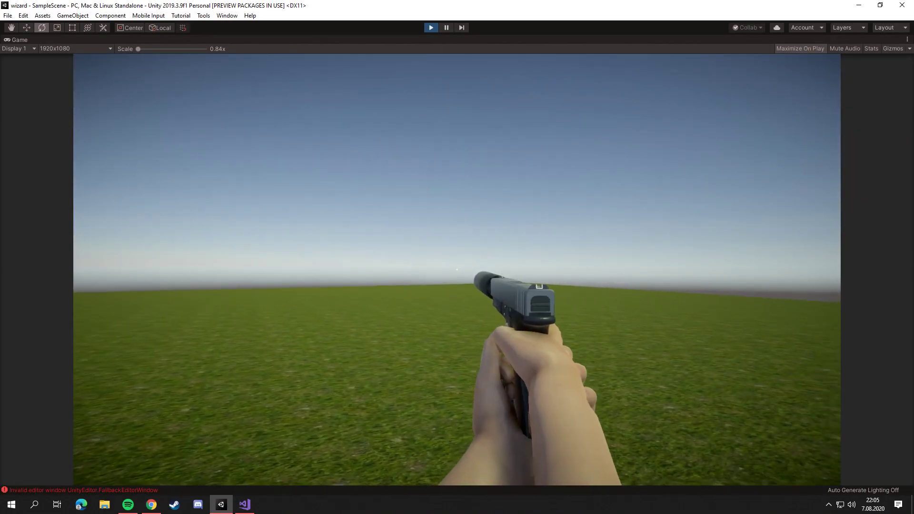
pyautogui.press('Tab')
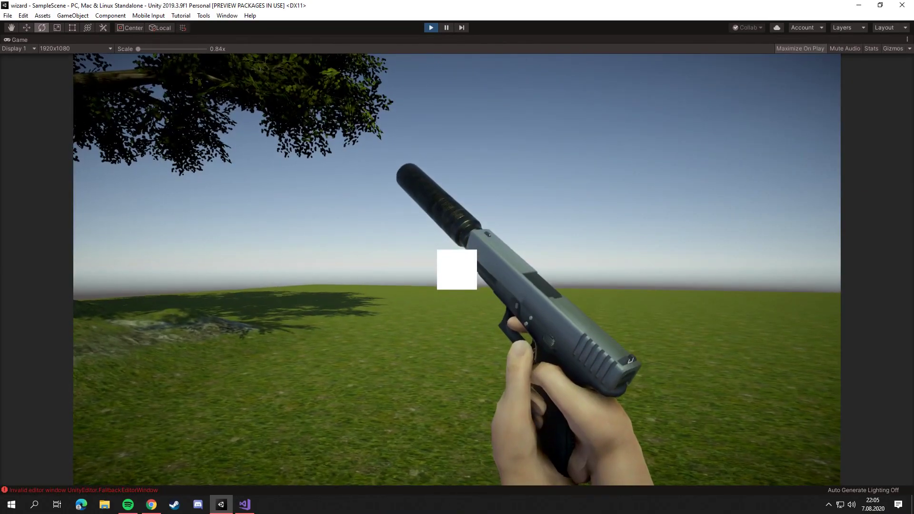
pyautogui.press('1')
pyautogui.press('Tab')
pyautogui.press('Escape')
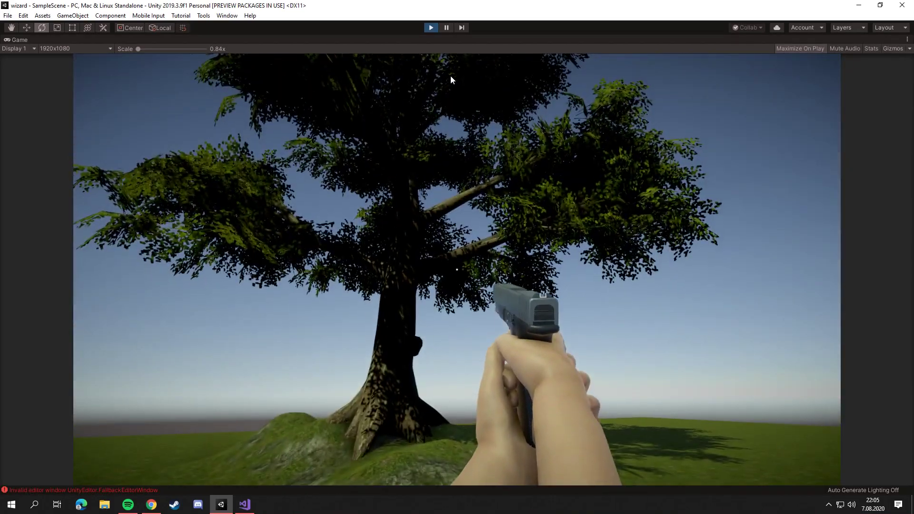
pyautogui.click(430, 29)
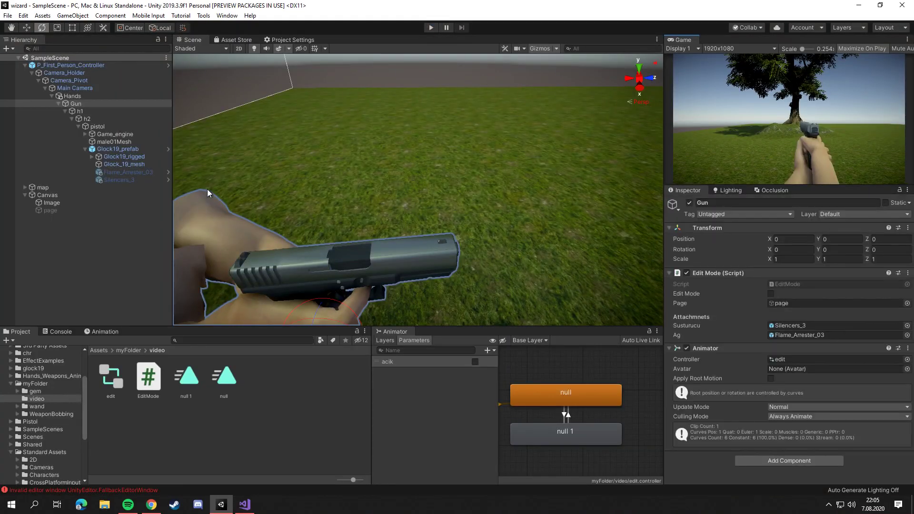
# Activate the page object and set its Image colour to black with alpha 121
pyautogui.click(80, 204)
pyautogui.click(84, 210)
pyautogui.click(689, 204)
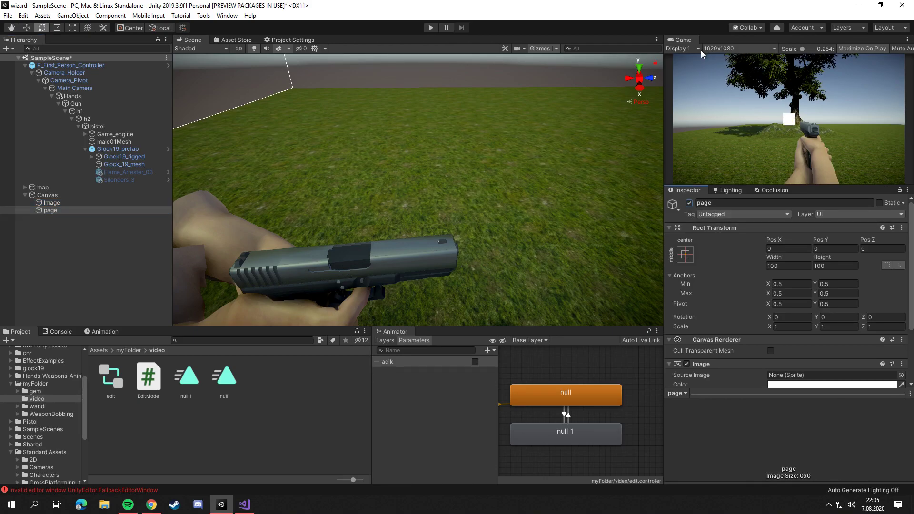
pyautogui.moveTo(342, 269); pyautogui.dragTo(557, 217, button='right')
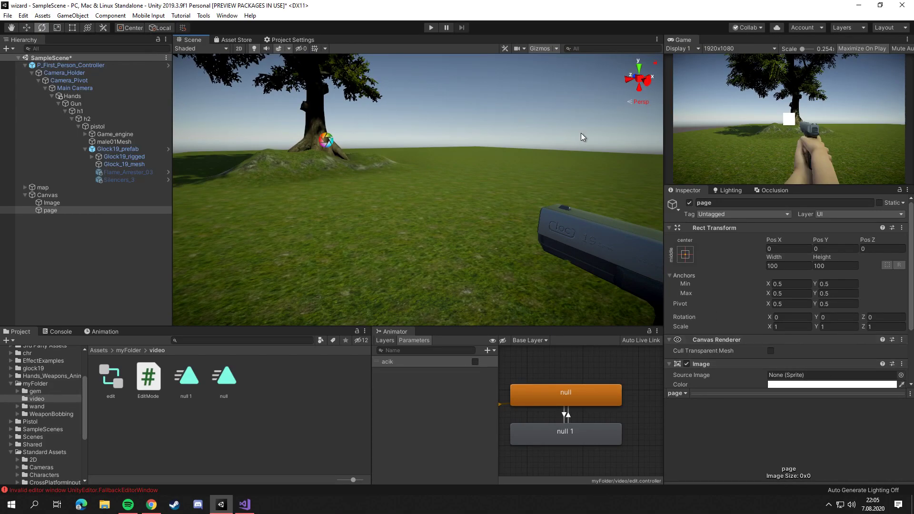
pyautogui.doubleClick(83, 211)
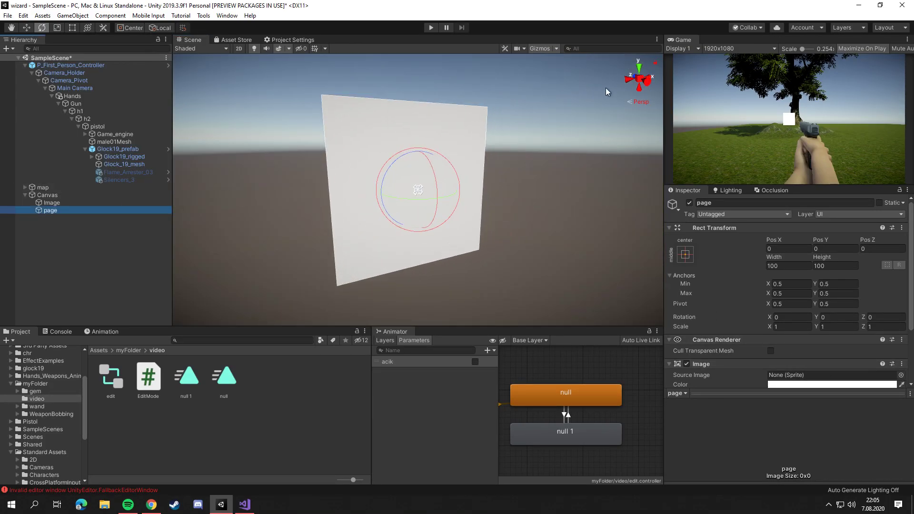
pyautogui.click(630, 79)
pyautogui.click(832, 384)
pyautogui.moveTo(789, 272); pyautogui.dragTo(757, 341)
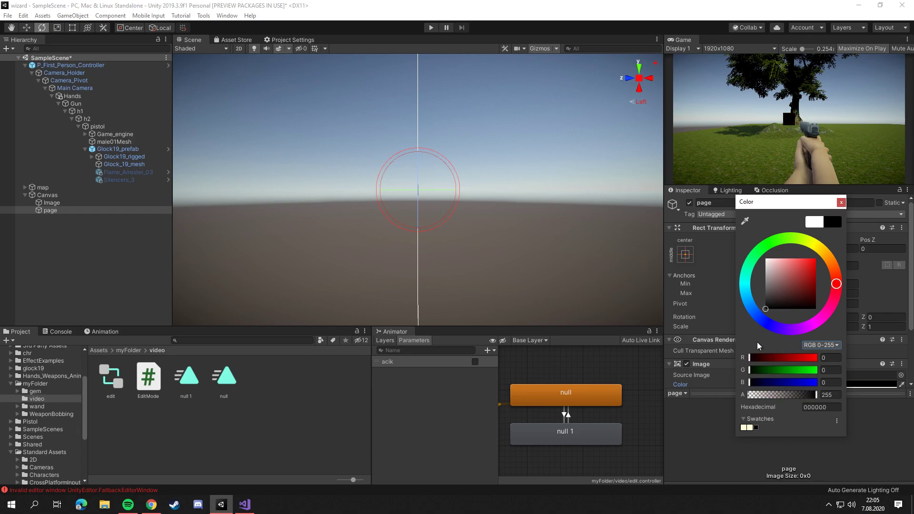
pyautogui.click(781, 394)
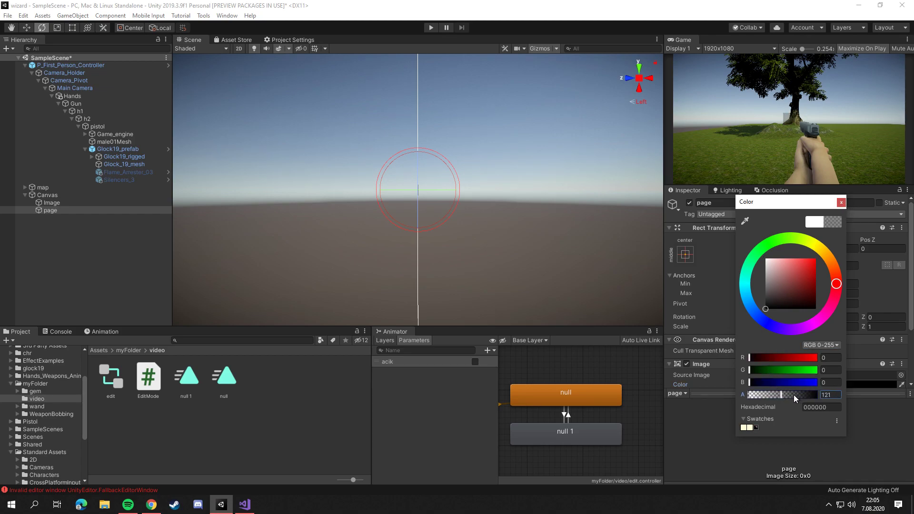
pyautogui.click(842, 201)
pyautogui.click(626, 77)
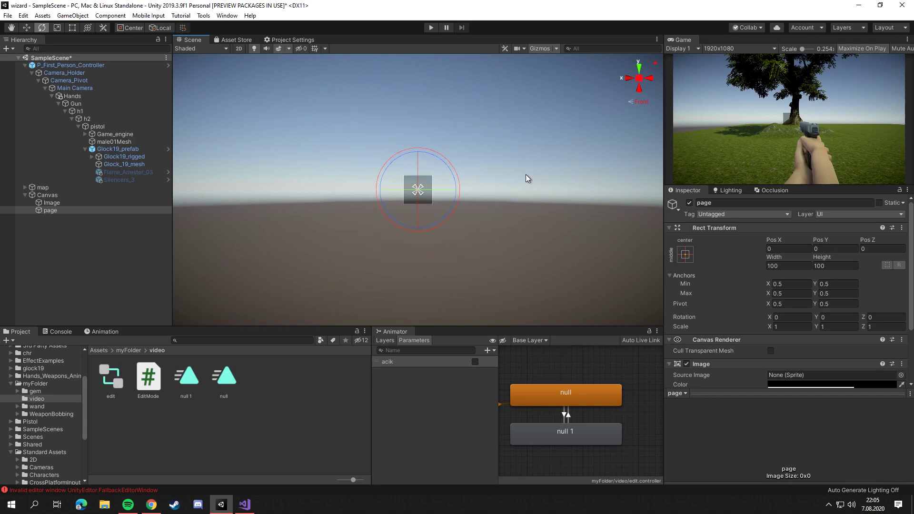
# Scale the page panel to about 2.7694 × 1.69634, making it wide and flat
pyautogui.scroll(2, 519, 174)
pyautogui.press('r')
pyautogui.moveTo(418, 189); pyautogui.dragTo(503, 174)
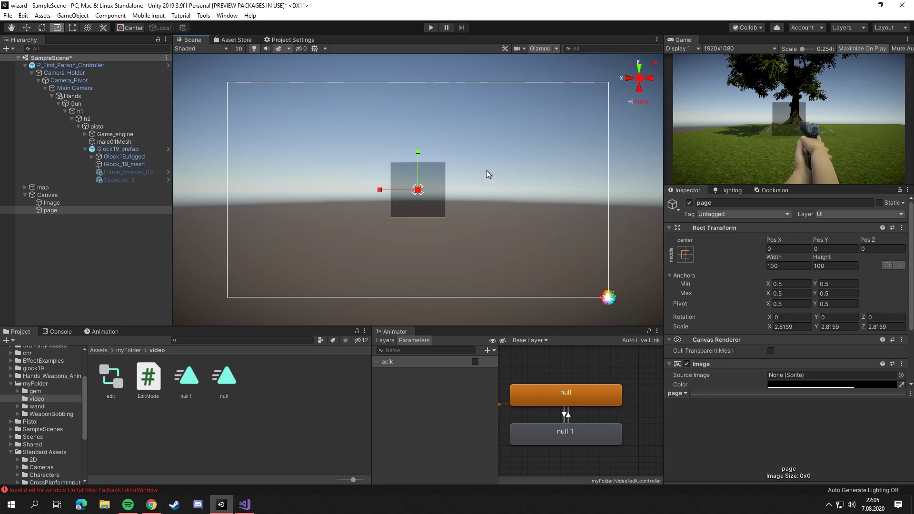
pyautogui.moveTo(418, 150); pyautogui.dragTo(418, 167)
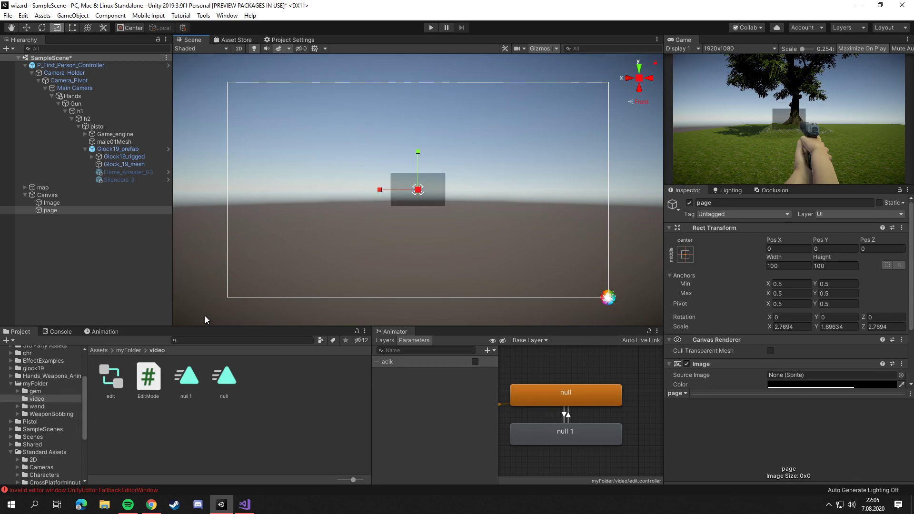
pyautogui.click(102, 332)
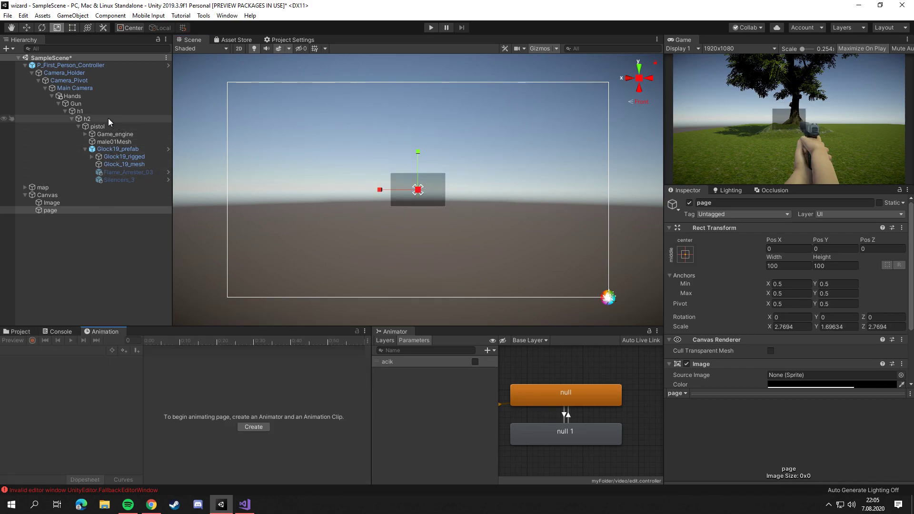
pyautogui.click(76, 103)
pyautogui.click(28, 351)
pyautogui.click(28, 371)
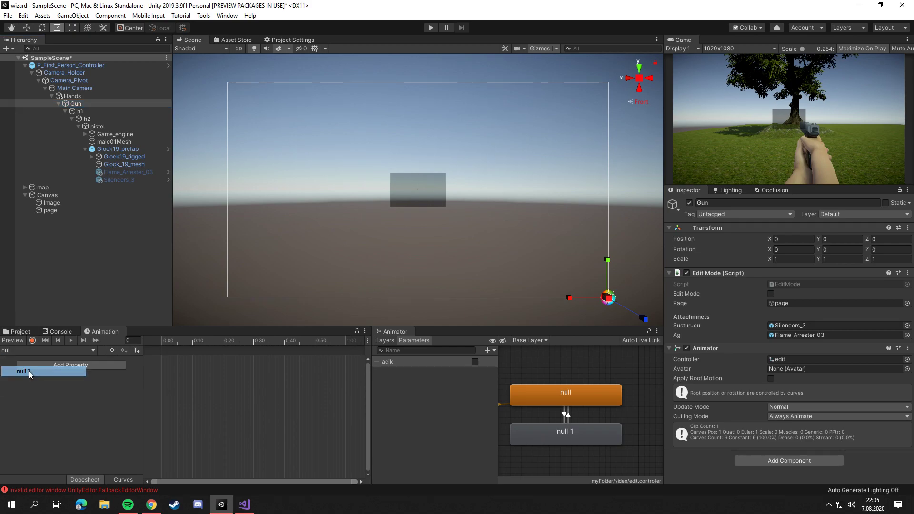
pyautogui.click(75, 338)
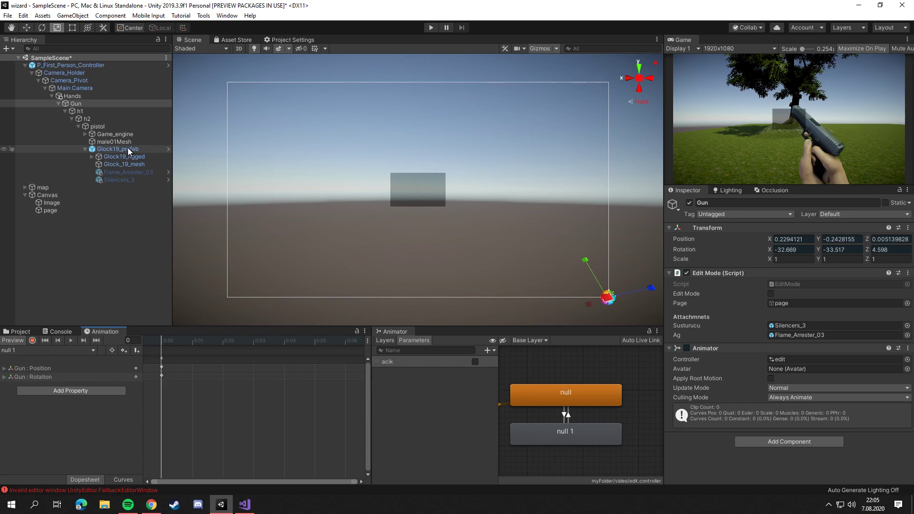
pyautogui.click(97, 210)
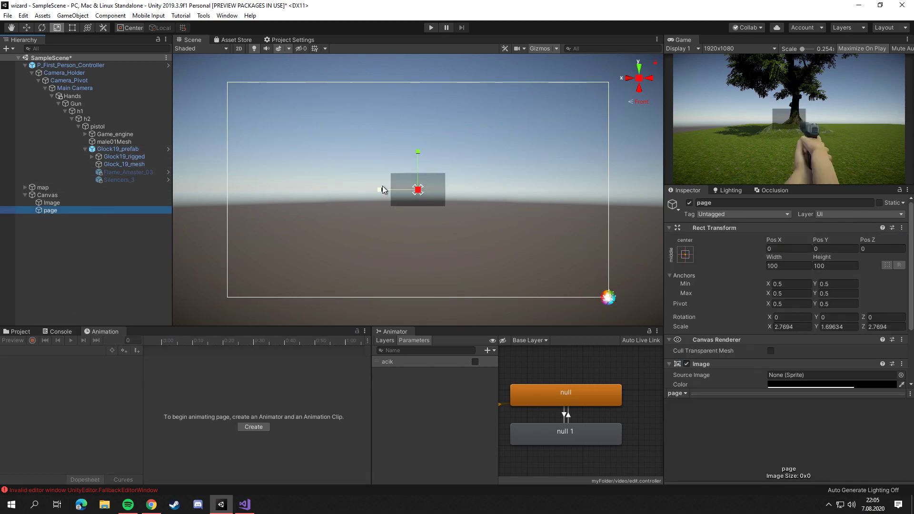
# Move the page panel left to about Pos X -192, Y 43 in Back view
pyautogui.press('w')
pyautogui.moveTo(414, 188); pyautogui.dragTo(401, 173)
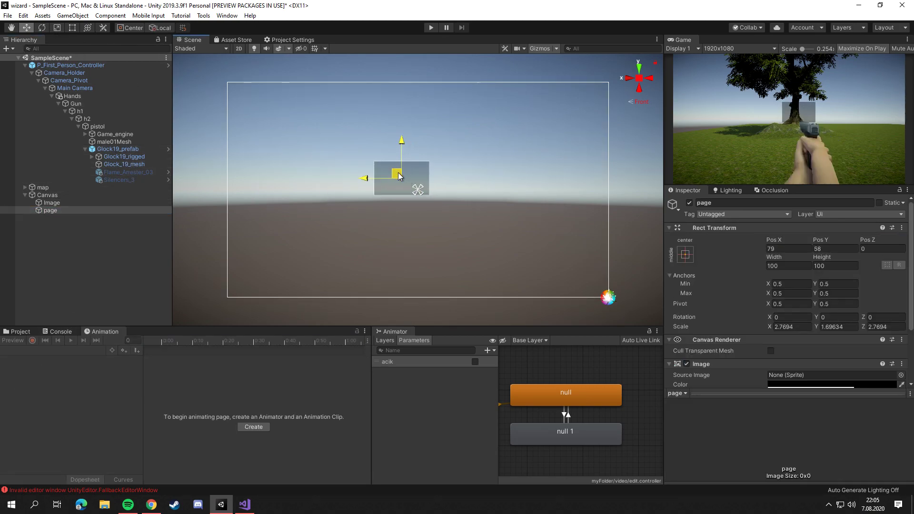
pyautogui.click(628, 79)
pyautogui.click(627, 81)
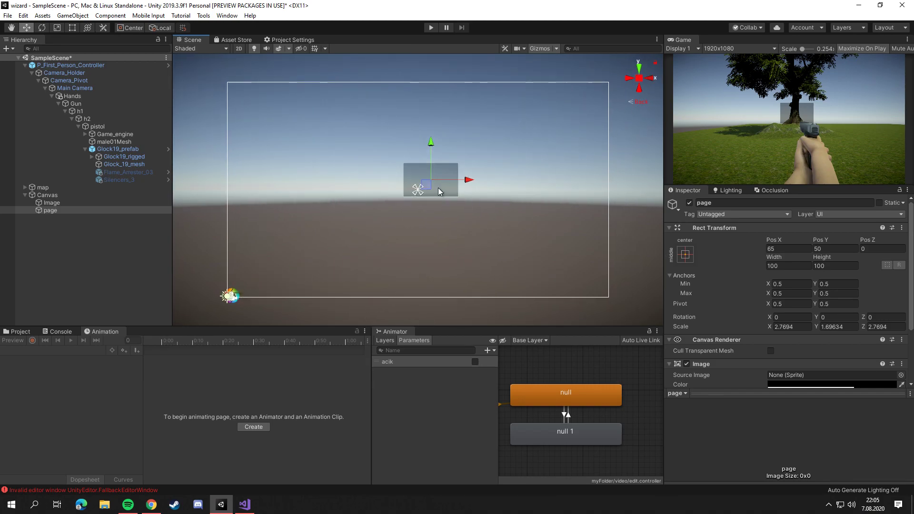
pyautogui.moveTo(439, 187); pyautogui.dragTo(376, 188)
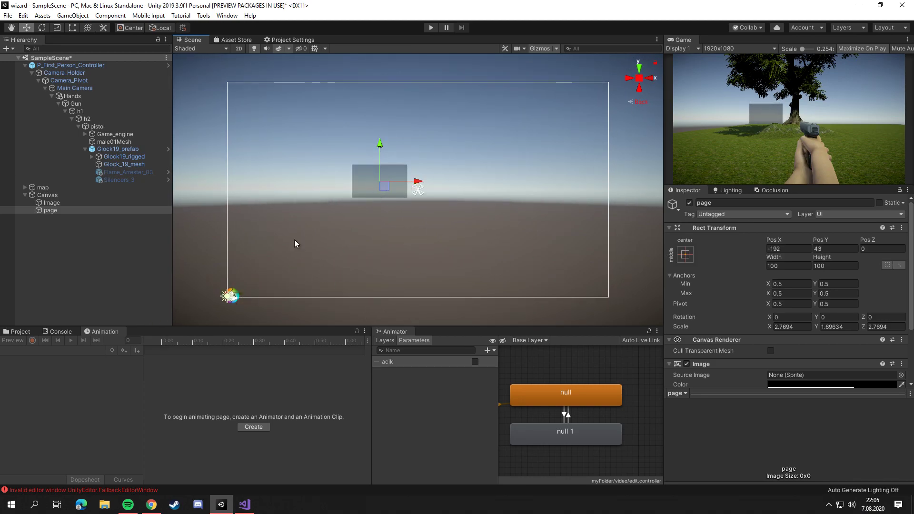
pyautogui.scroll(3, 394, 130)
pyautogui.scroll(2, 394, 131)
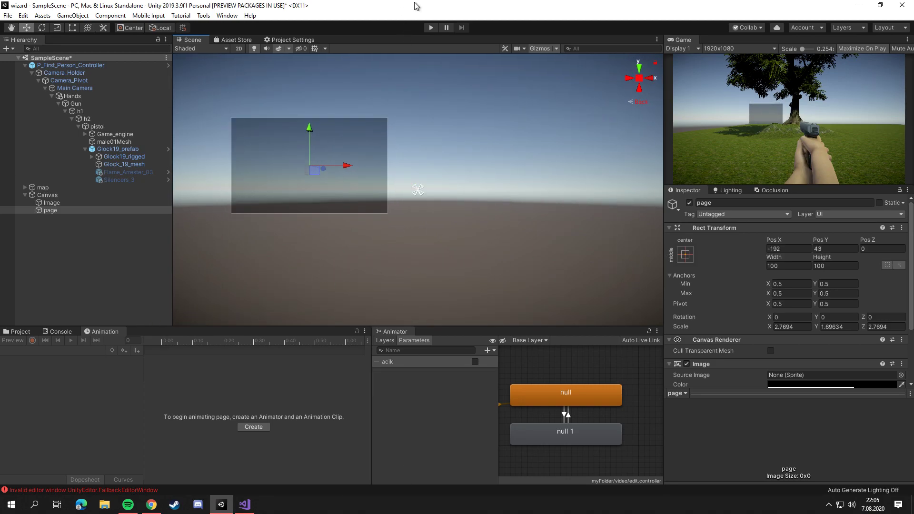
# Add a UI Text child named New Text under page
pyautogui.rightClick(67, 210)
pyautogui.moveTo(123, 309)
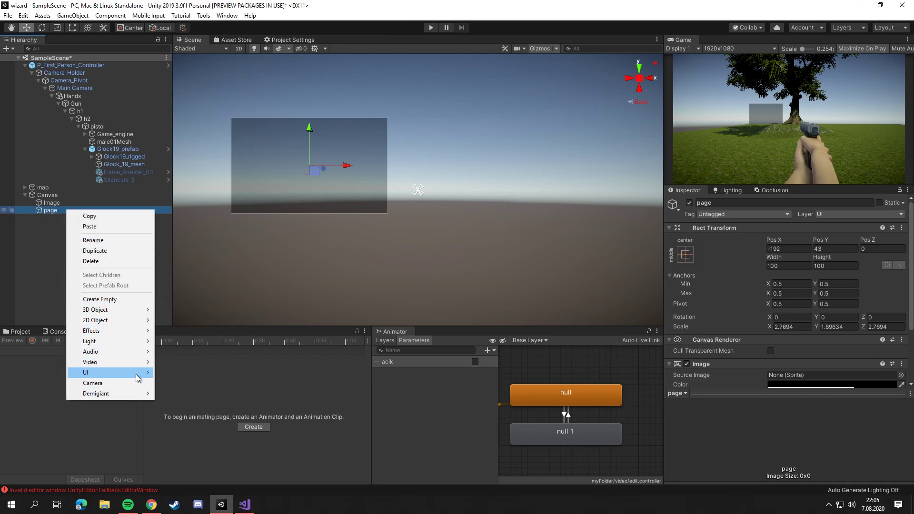
pyautogui.moveTo(138, 373)
pyautogui.click(211, 206)
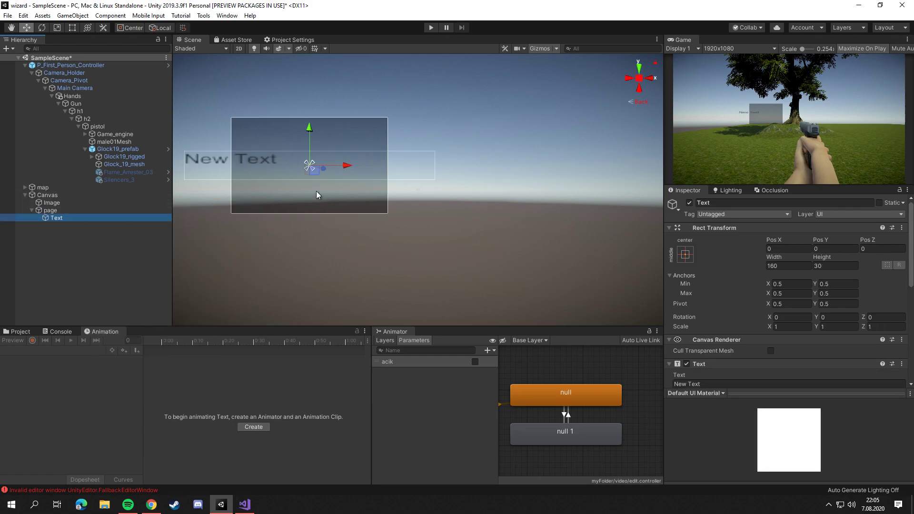
# Delete the Text element that was placed under page
pyautogui.scroll(-3, 720, 343)
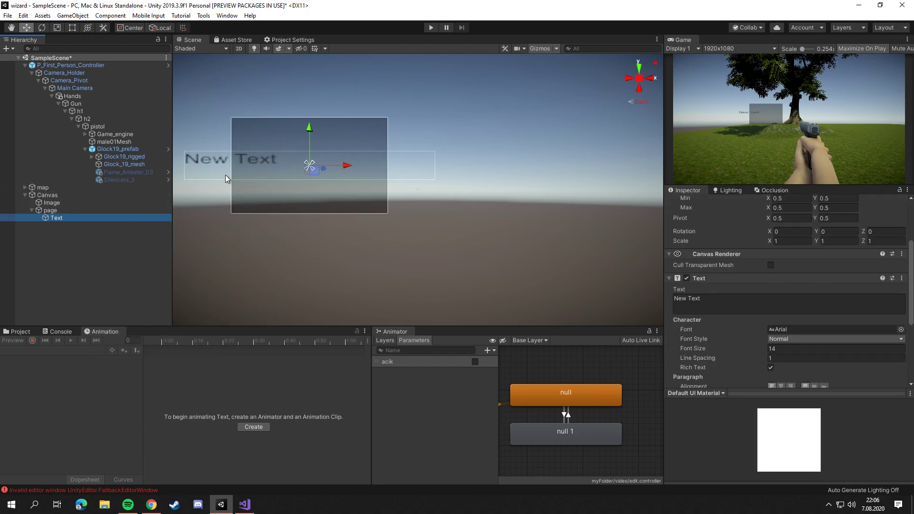
pyautogui.rightClick(72, 216)
pyautogui.click(82, 266)
# Add a new UI Text element directly under Canvas with font size 100
pyautogui.click(59, 201)
pyautogui.rightClick(58, 202)
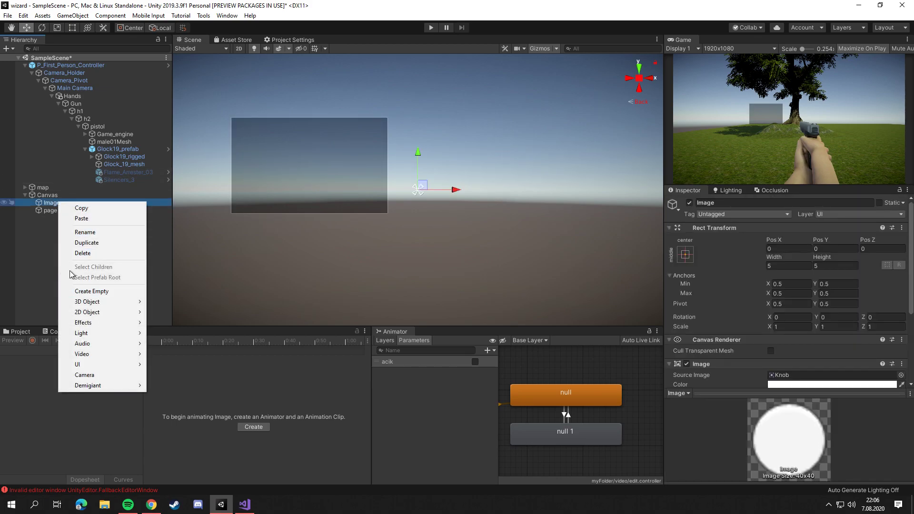
pyautogui.click(51, 196)
pyautogui.rightClick(51, 196)
pyautogui.click(42, 194)
pyautogui.rightClick(41, 195)
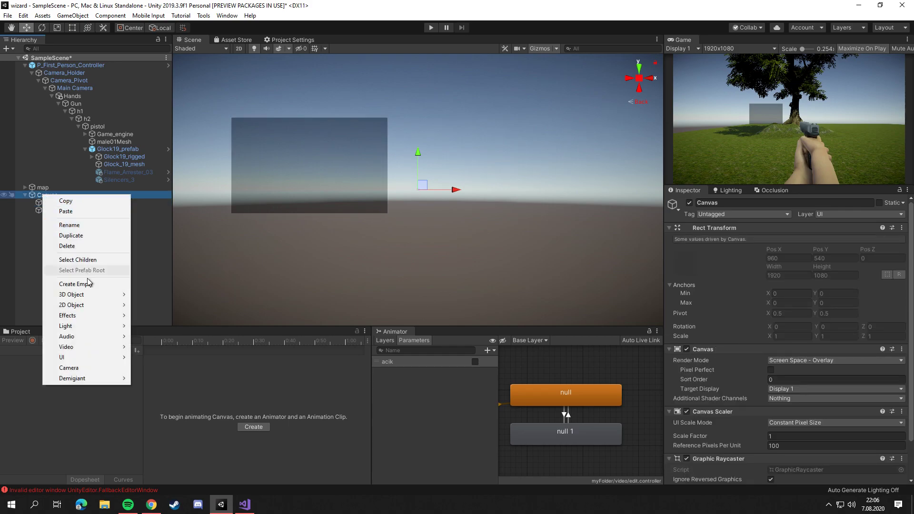
pyautogui.moveTo(86, 294)
pyautogui.moveTo(117, 358)
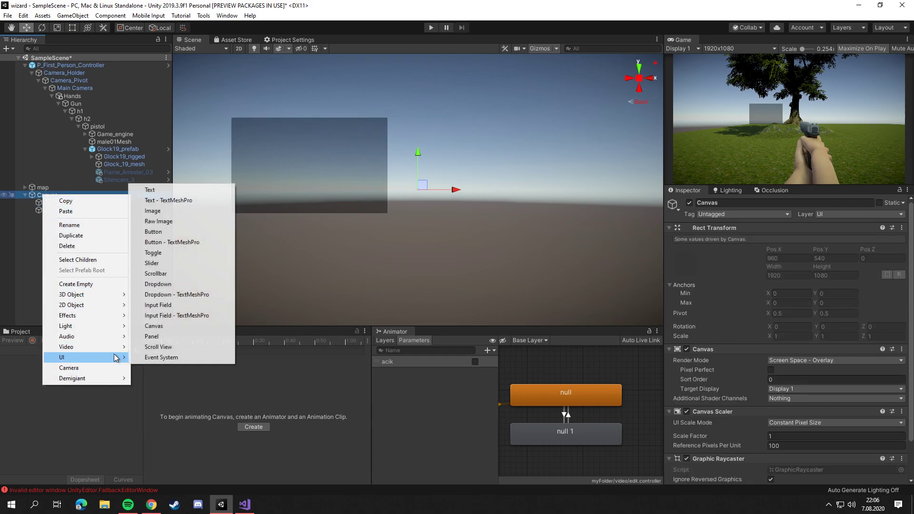
pyautogui.click(161, 190)
pyautogui.write('100')
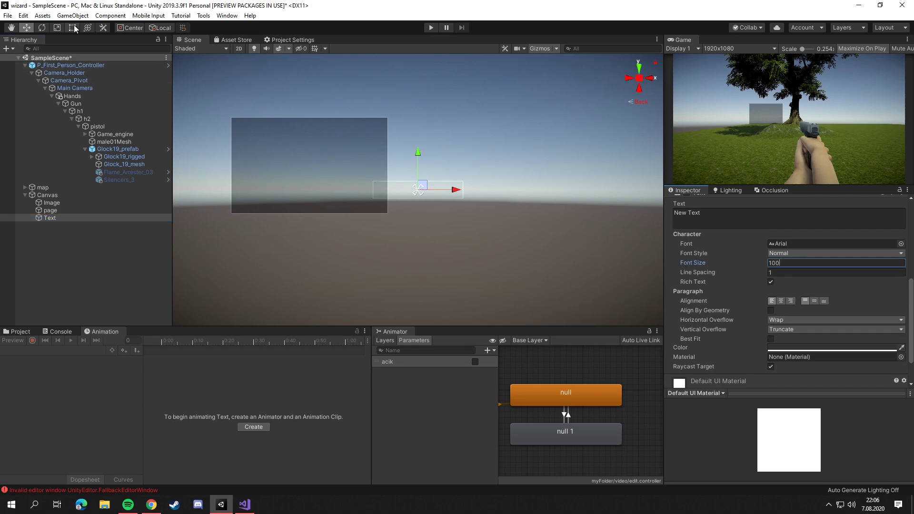
# Confirm font size 100, enlarge the text box, and make the text white
pyautogui.press('Return')
pyautogui.press('t')
pyautogui.moveTo(464, 199); pyautogui.dragTo(649, 254)
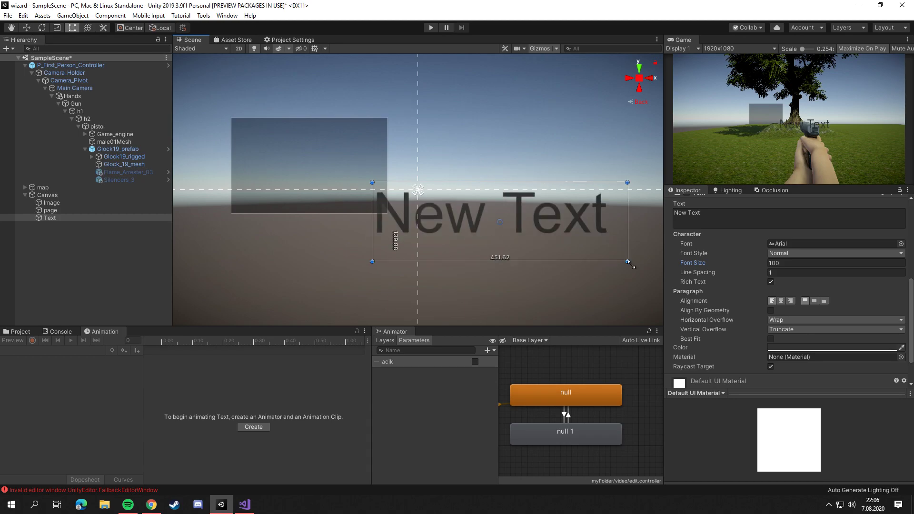
pyautogui.scroll(-2, 619, 249)
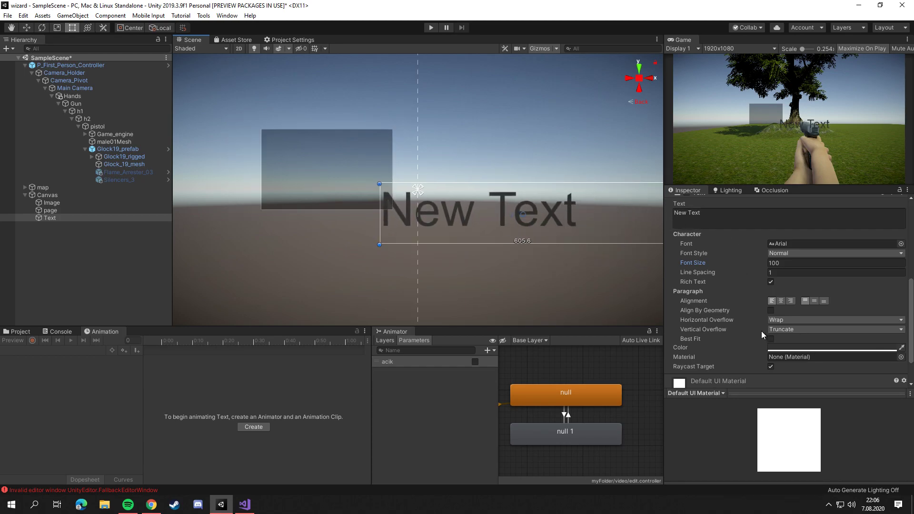
pyautogui.click(809, 348)
pyautogui.click(839, 203)
# Enter '0 - No Attachment', '1 - Silencer', '2 - fire bilmemne', widening and heightening the box to fit
pyautogui.click(765, 220)
pyautogui.write('0 - ')
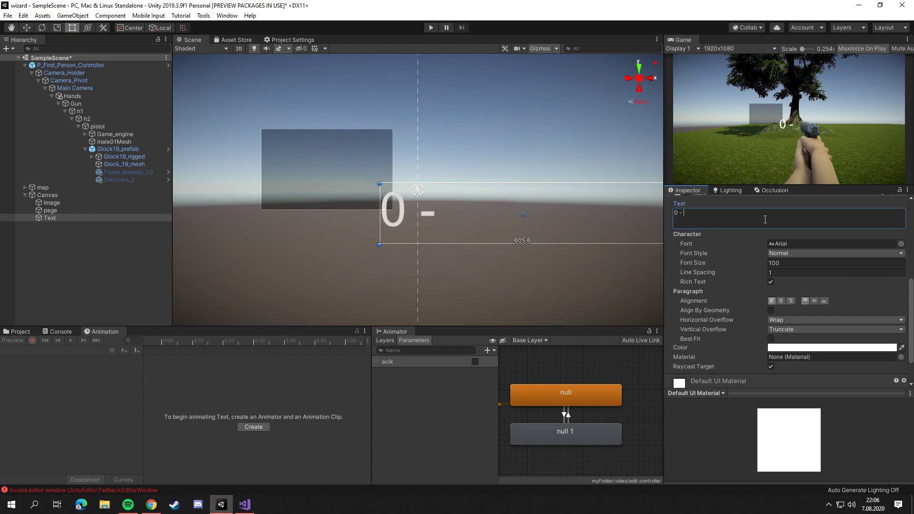
pyautogui.write('No A')
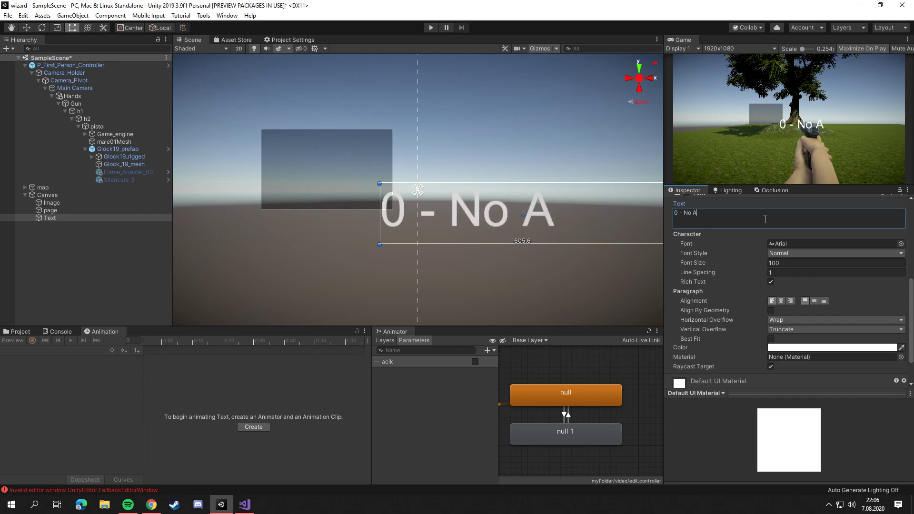
pyautogui.write('ttachm')
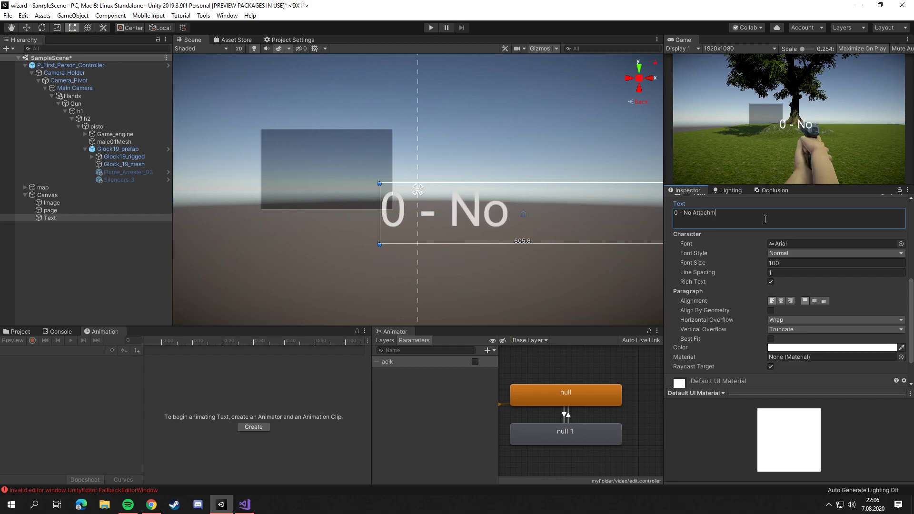
pyautogui.scroll(-2, 763, 220)
pyautogui.scroll(-3, 629, 253)
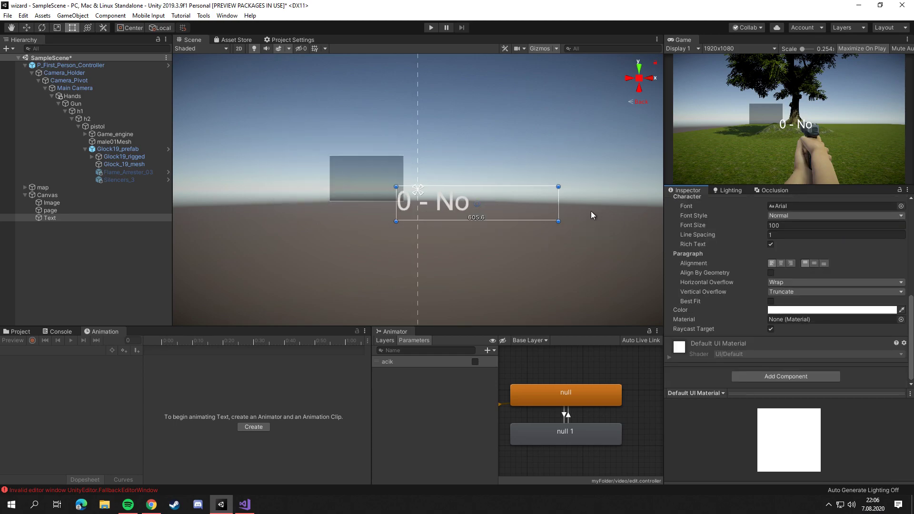
pyautogui.moveTo(558, 205); pyautogui.dragTo(596, 213)
pyautogui.scroll(-2, 565, 210)
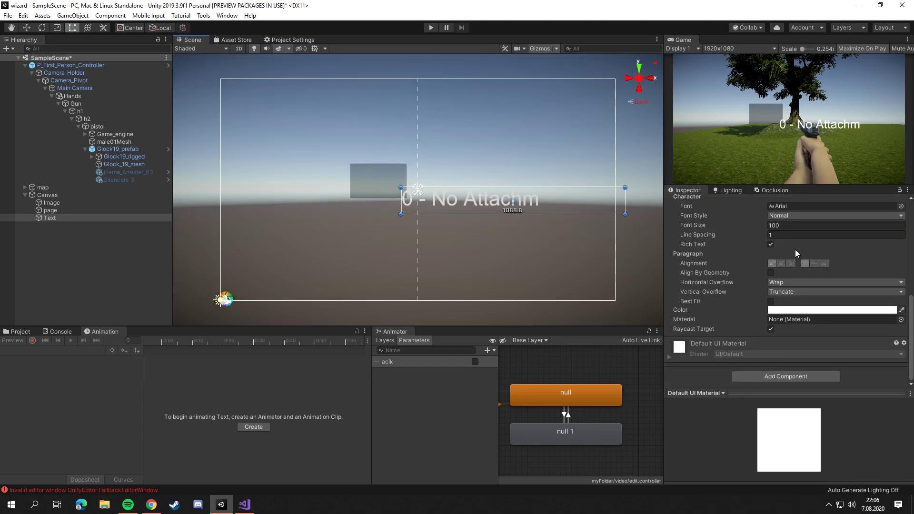
pyautogui.scroll(3, 795, 250)
pyautogui.click(745, 344)
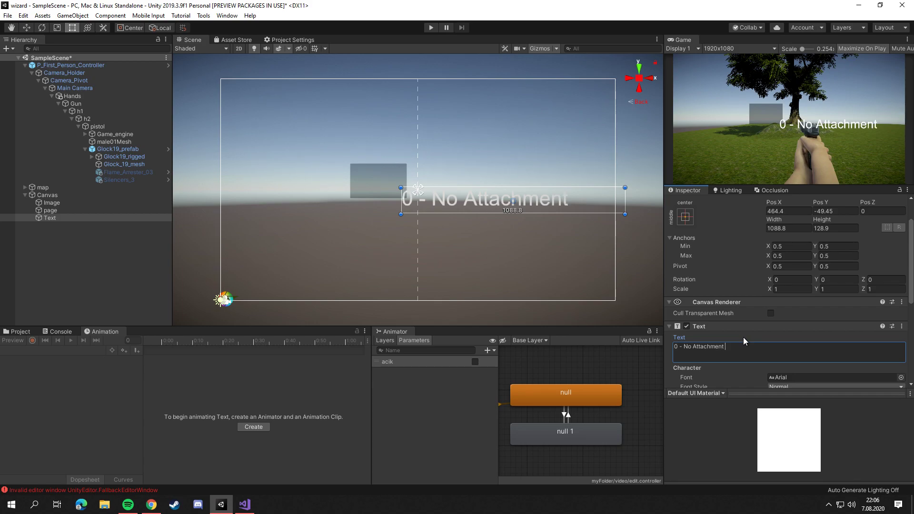
pyautogui.moveTo(572, 214); pyautogui.dragTo(572, 272)
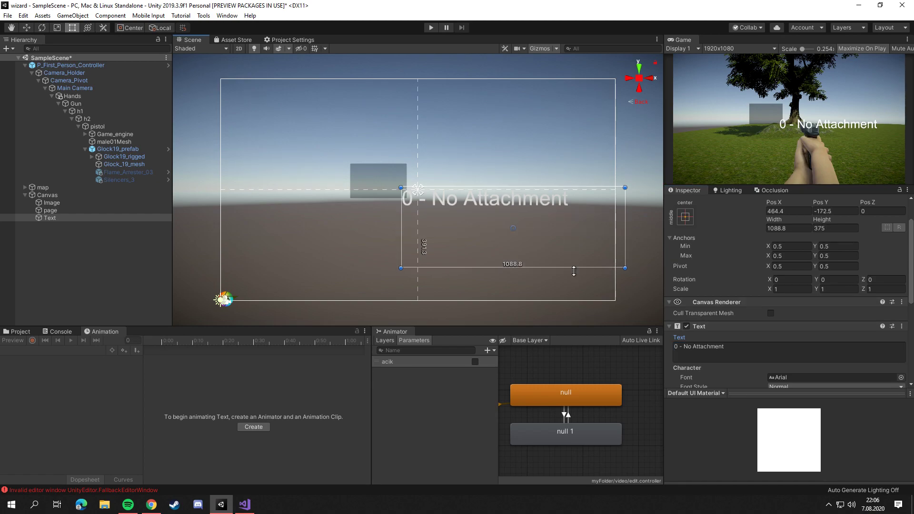
pyautogui.click(681, 350)
pyautogui.click(681, 353)
pyautogui.write('1 - Silencer')
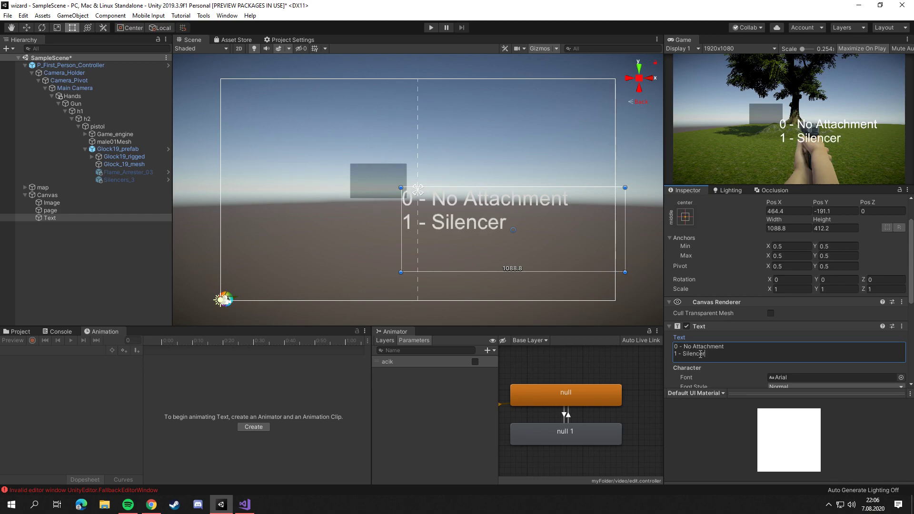
pyautogui.press('Return')
pyautogui.write('2 - fire bilmemne')
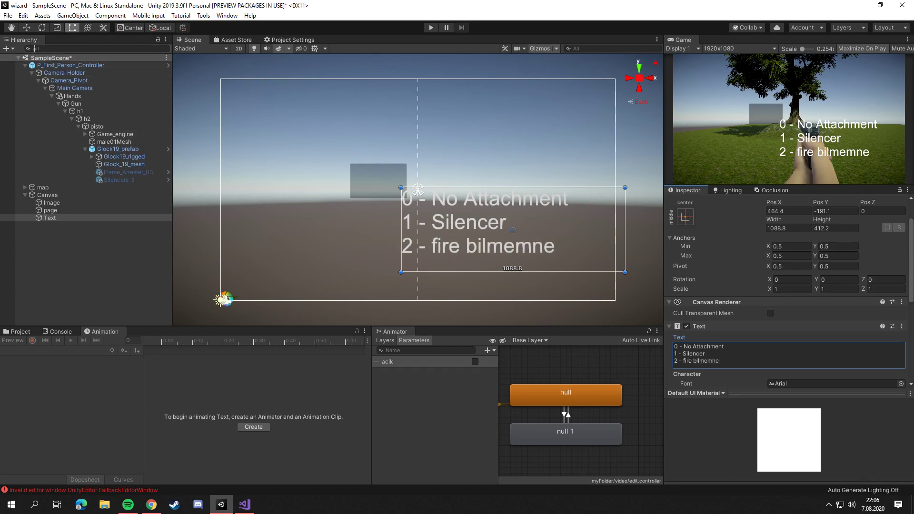
pyautogui.click(58, 27)
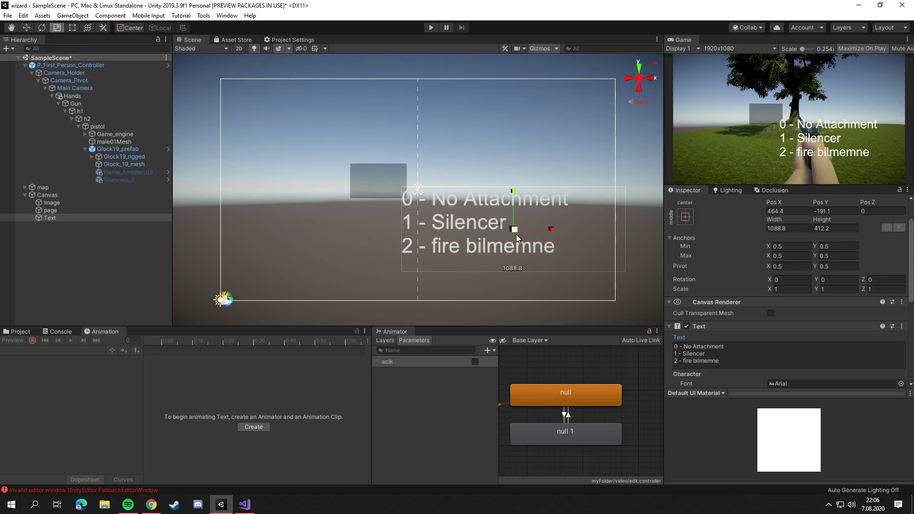
# Scale the text down to about 0.61 and move it over the page panel
pyautogui.moveTo(516, 235); pyautogui.dragTo(514, 247)
pyautogui.click(634, 78)
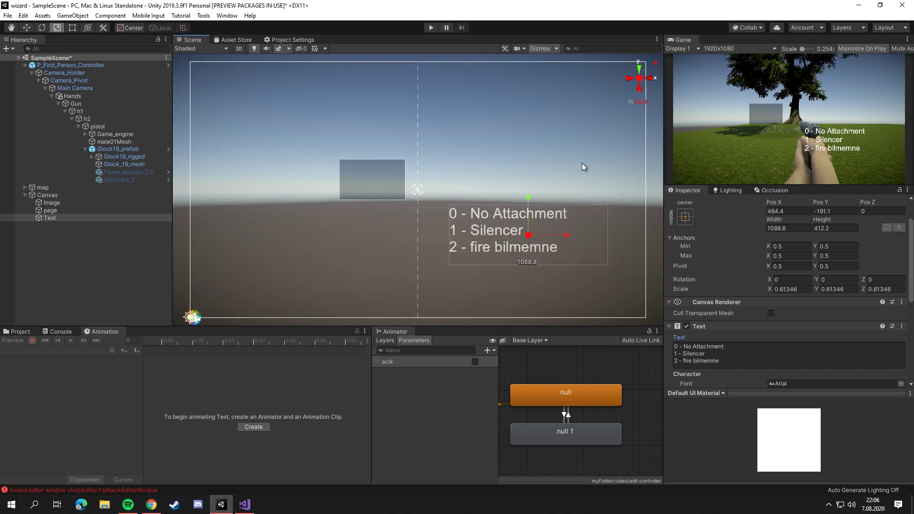
pyautogui.press('w')
pyautogui.moveTo(518, 226)
pyautogui.mouseDown()
pyautogui.moveTo(397, 182)
pyautogui.moveTo(393, 206)
pyautogui.moveTo(385, 174)
pyautogui.mouseUp()
pyautogui.press('r')
pyautogui.press('w')
# Nest the Text under page and deactivate the page panel before running the game
pyautogui.moveTo(62, 218); pyautogui.dragTo(59, 210)
pyautogui.click(80, 209)
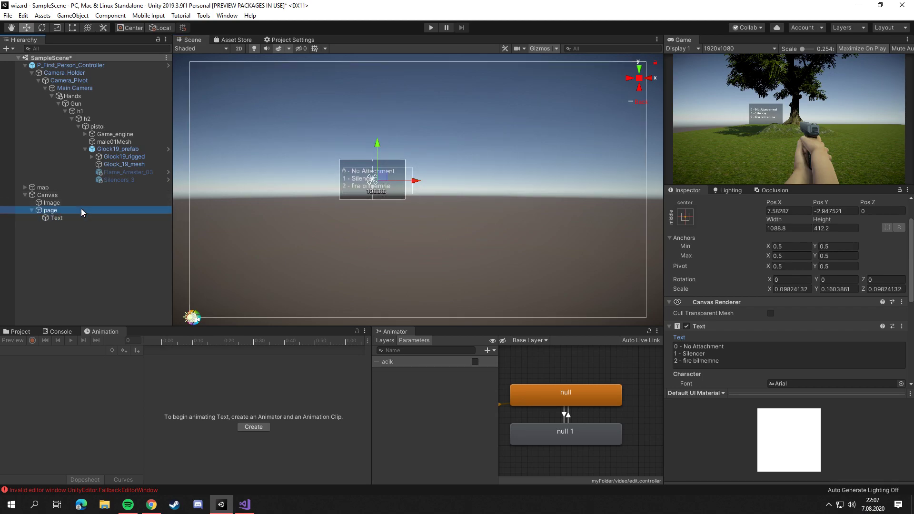
pyautogui.scroll(2, 707, 210)
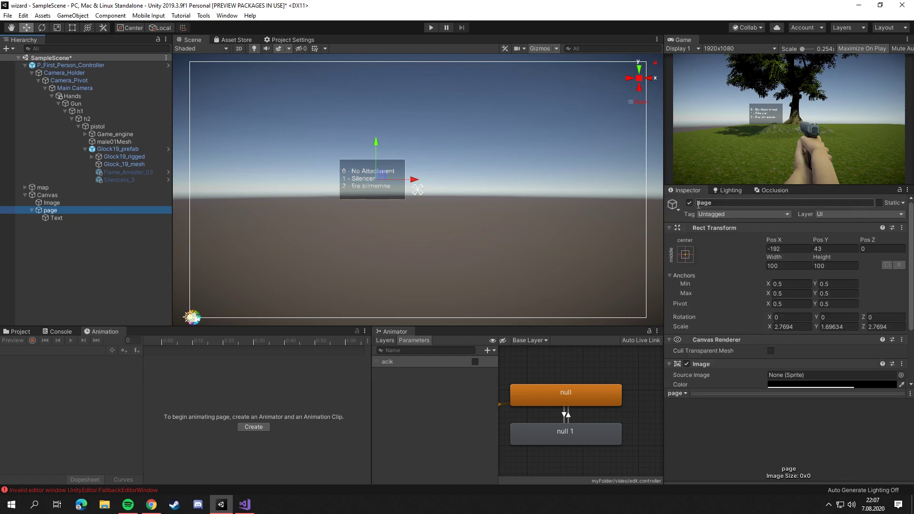
pyautogui.click(689, 202)
pyautogui.click(431, 28)
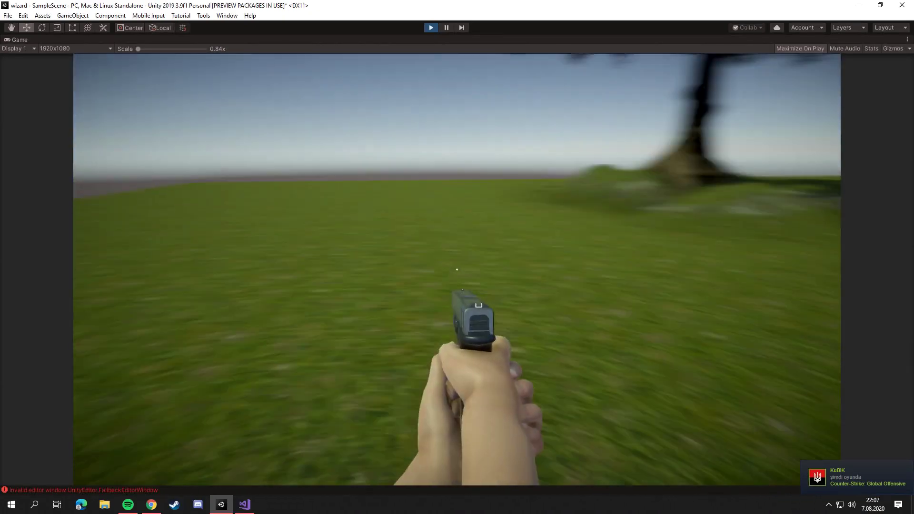
# Press T in the running game to show the attachment list panel
pyautogui.press('t')
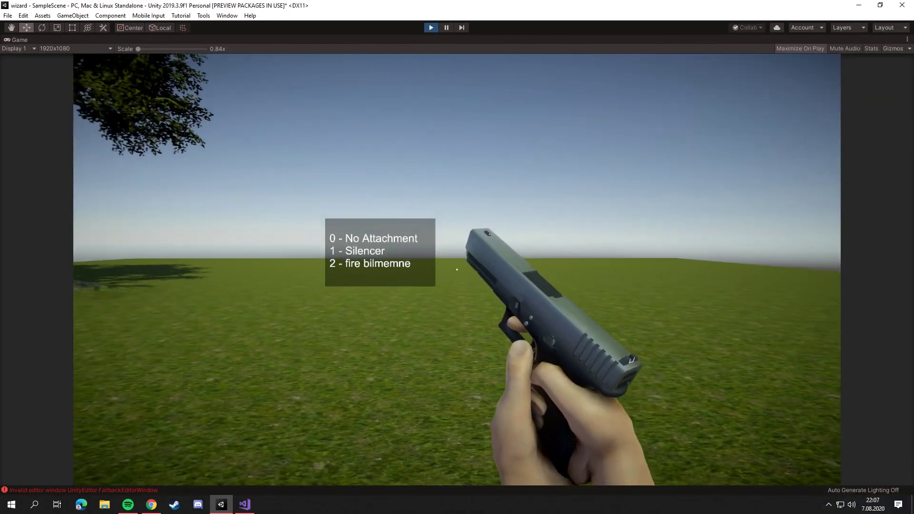
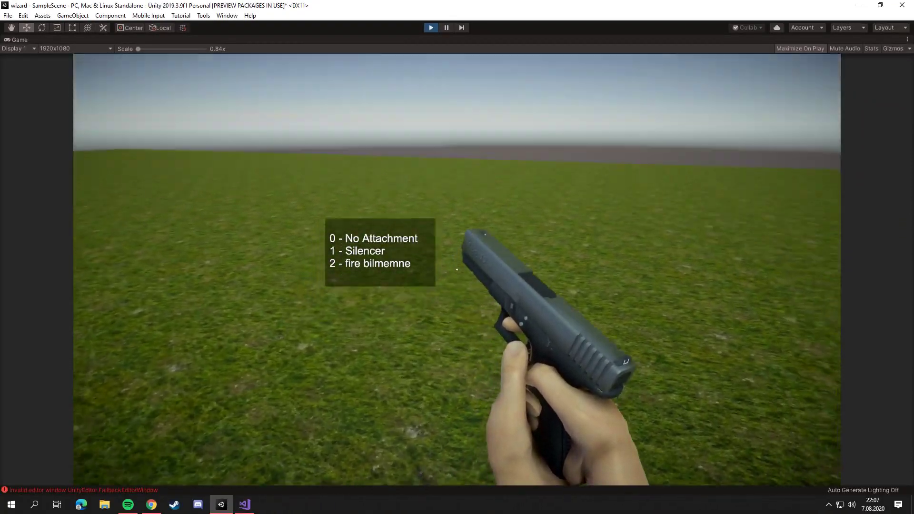
# Equip the silencer with key 1, then toggle the attachment menu while looking around and reopen it
pyautogui.press('1')
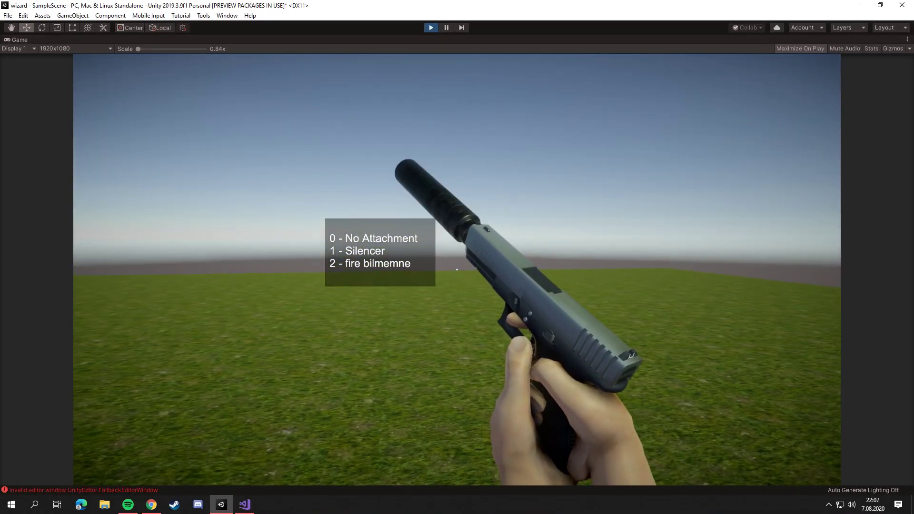
pyautogui.press('1')
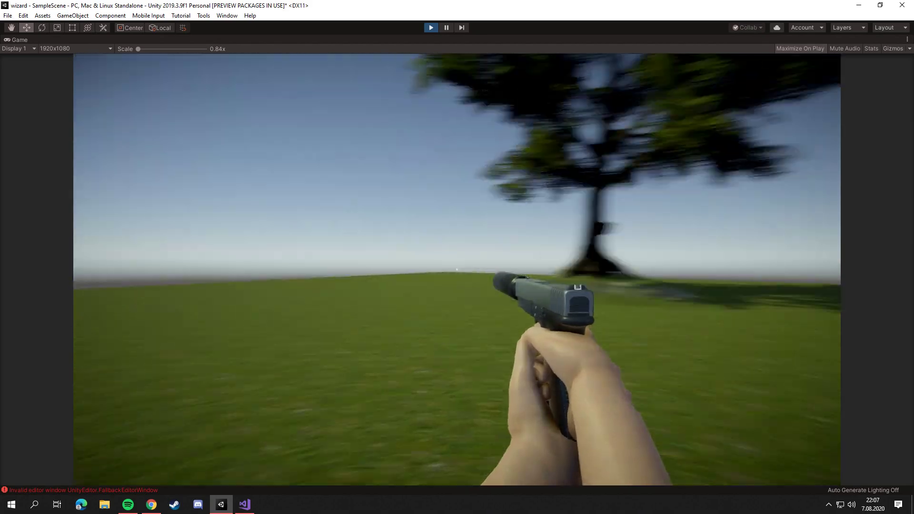
pyautogui.press('Tab')
pyautogui.press('2')
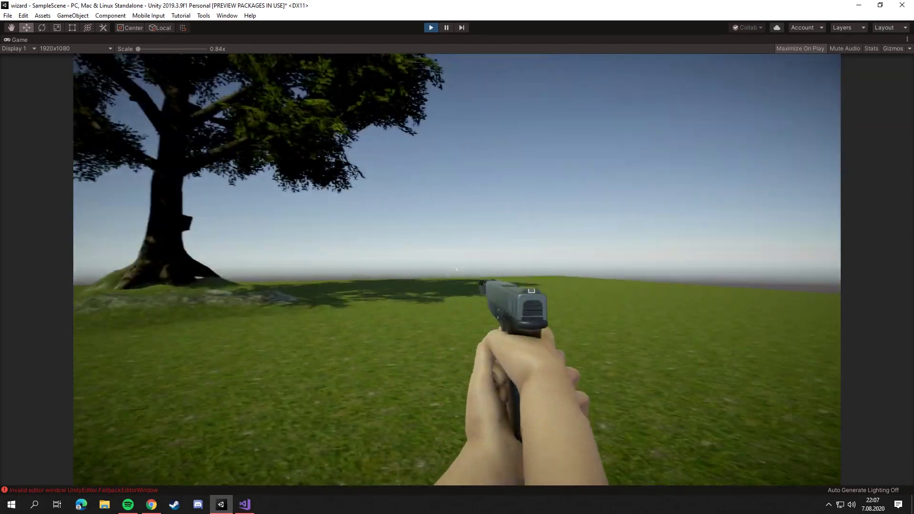
pyautogui.press('Tab')
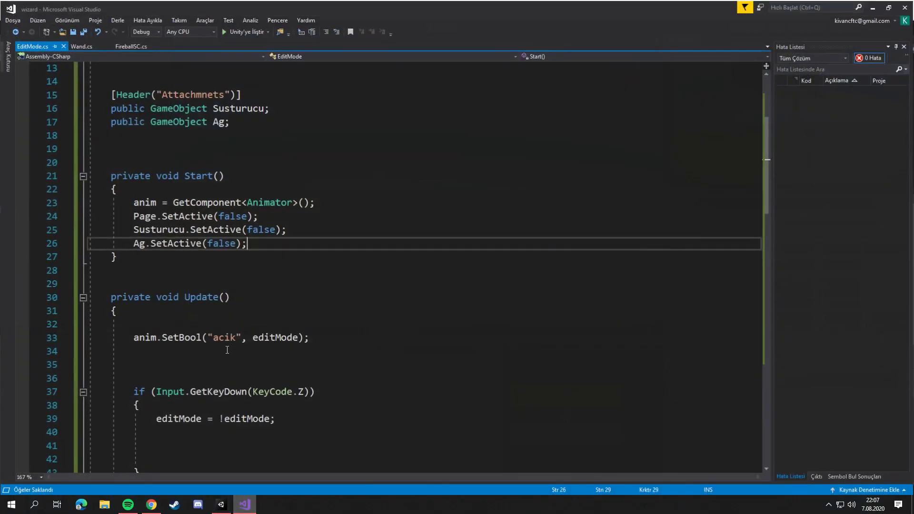
# Insert a blank line after line 57 in the Alpha2 branch of EditMode.cs
pyautogui.scroll(-5, 232, 306)
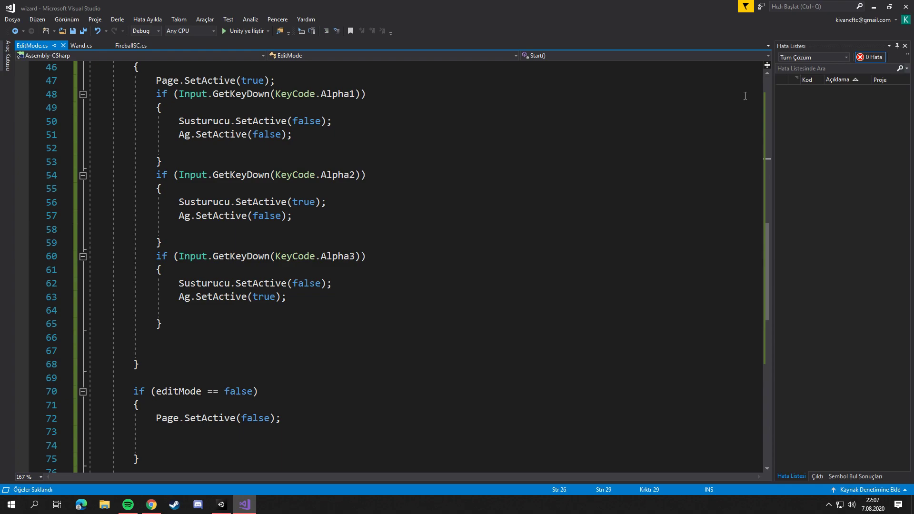
pyautogui.scroll(2, 690, 113)
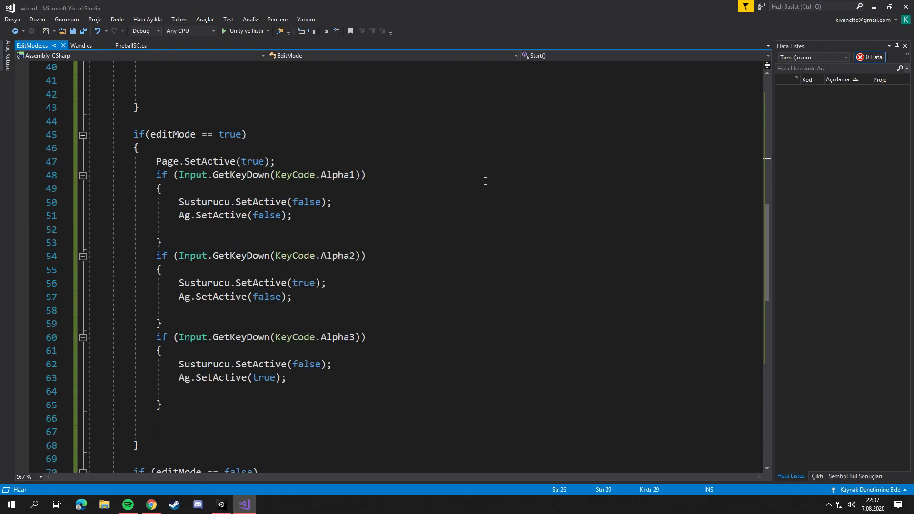
pyautogui.moveTo(250, 281)
pyautogui.click(305, 297)
pyautogui.press('Return')
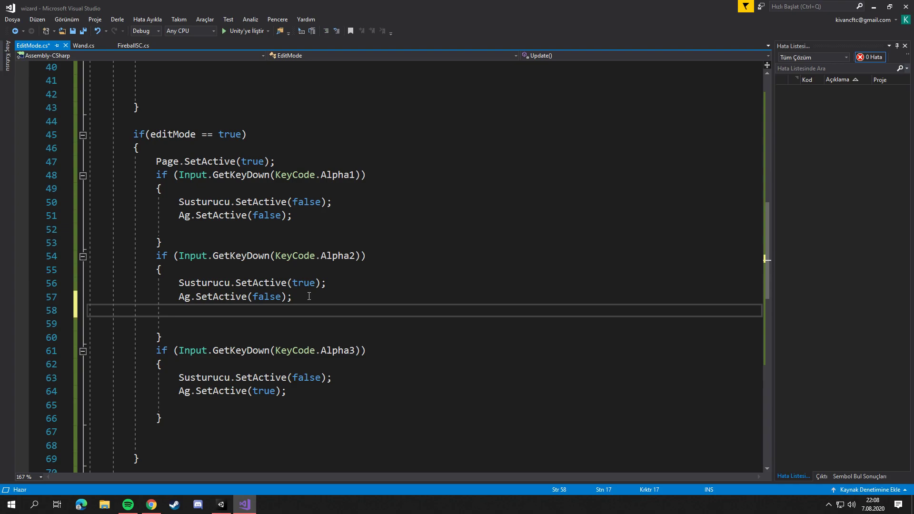
pyautogui.write('t')
pyautogui.press('BackSpace')
# Save EditMode.cs and minimize Visual Studio to return to Unity
pyautogui.hotkey('ctrl', 's')
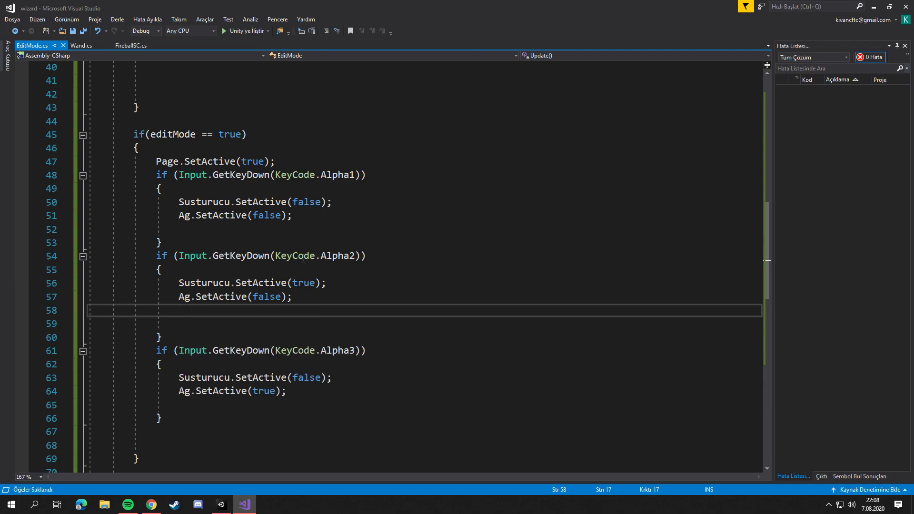
pyautogui.click(348, 295)
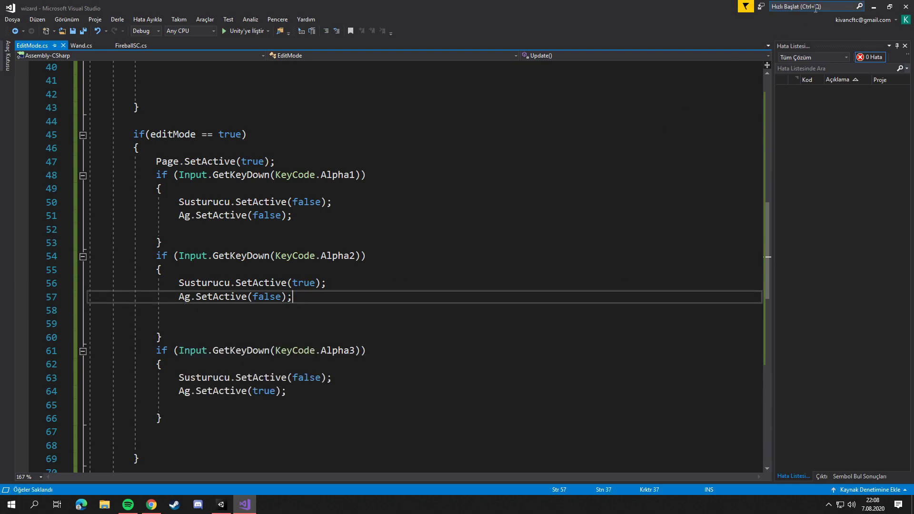
pyautogui.click(871, 6)
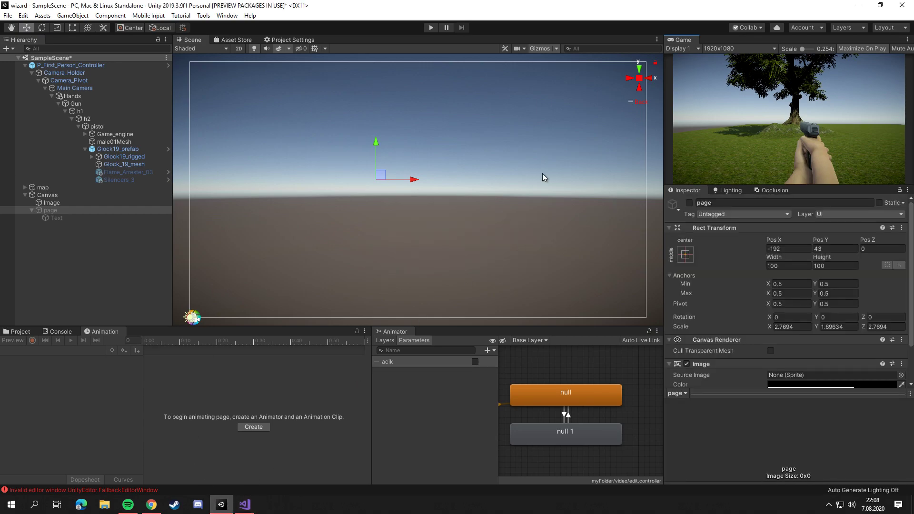
# Frame the male01Mesh hands in a perspective Scene view from a low angle
pyautogui.doubleClick(114, 142)
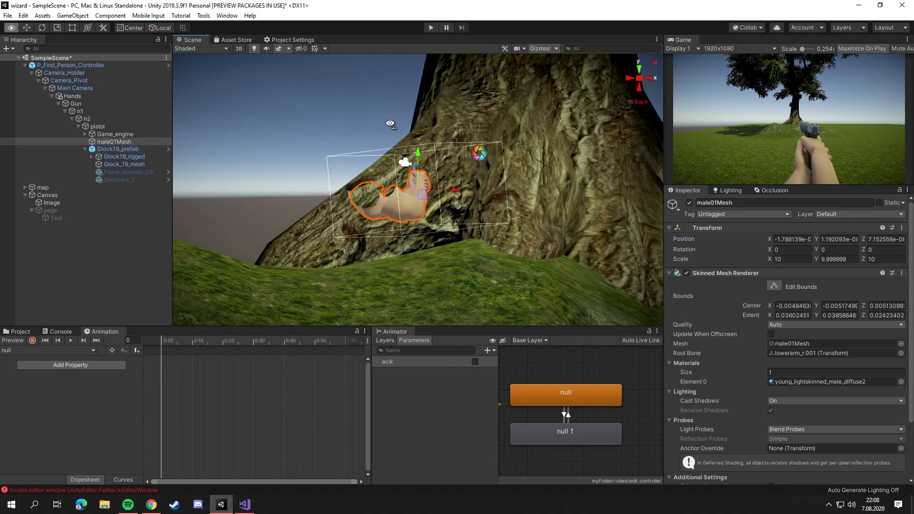
pyautogui.click(639, 79)
pyautogui.keyDown('alt'); pyautogui.moveTo(429, 191); pyautogui.dragTo(443, 143); pyautogui.keyUp('alt')
pyautogui.scroll(5, 507, 201)
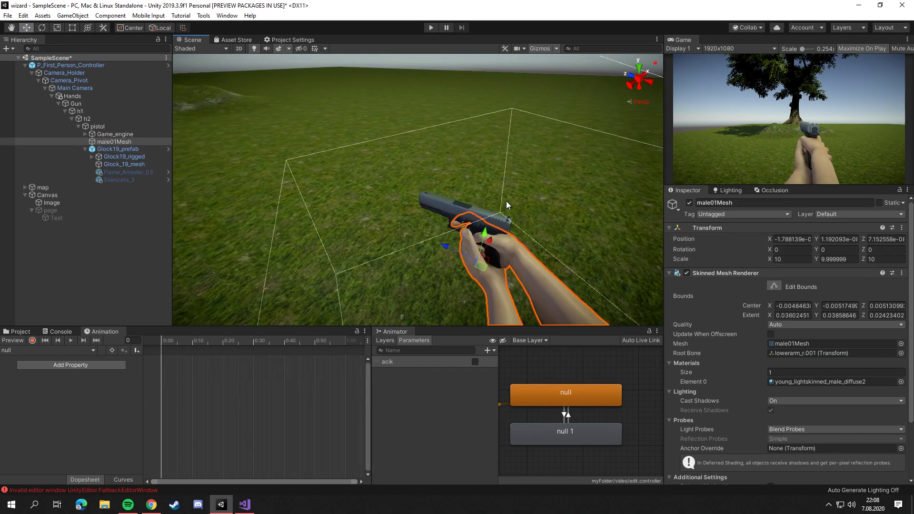
pyautogui.scroll(-5, 452, 166)
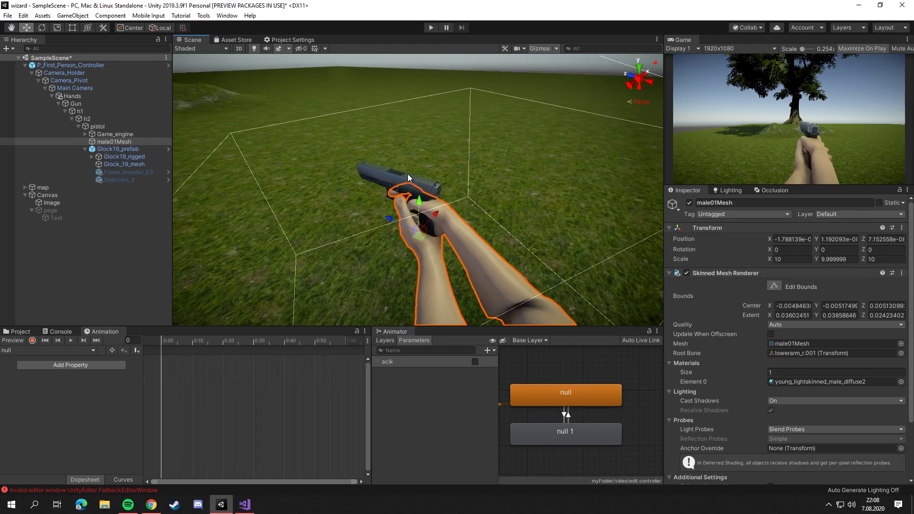
pyautogui.scroll(-1, 436, 144)
# Orbit and zoom in close around the Glock pistol
pyautogui.keyDown('alt'); pyautogui.moveTo(449, 208); pyautogui.dragTo(311, 132); pyautogui.keyUp('alt')
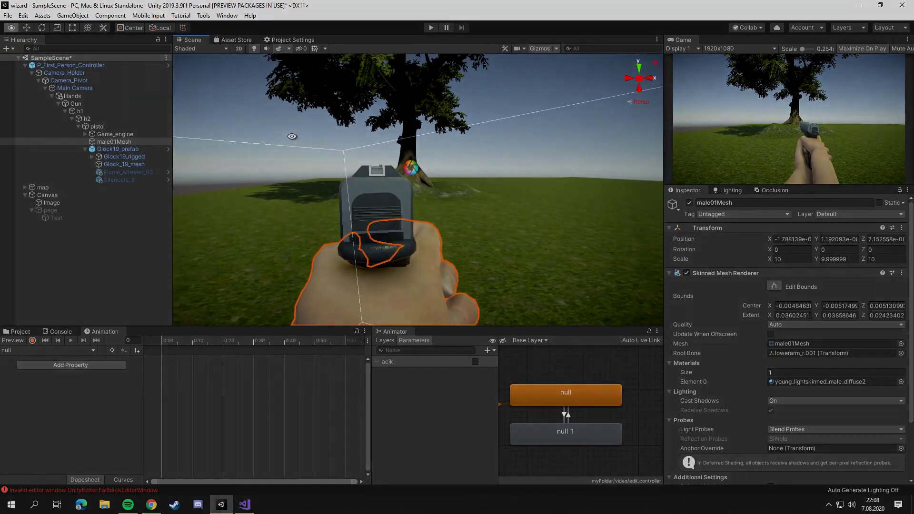
pyautogui.scroll(2, 380, 181)
pyautogui.scroll(2, 380, 180)
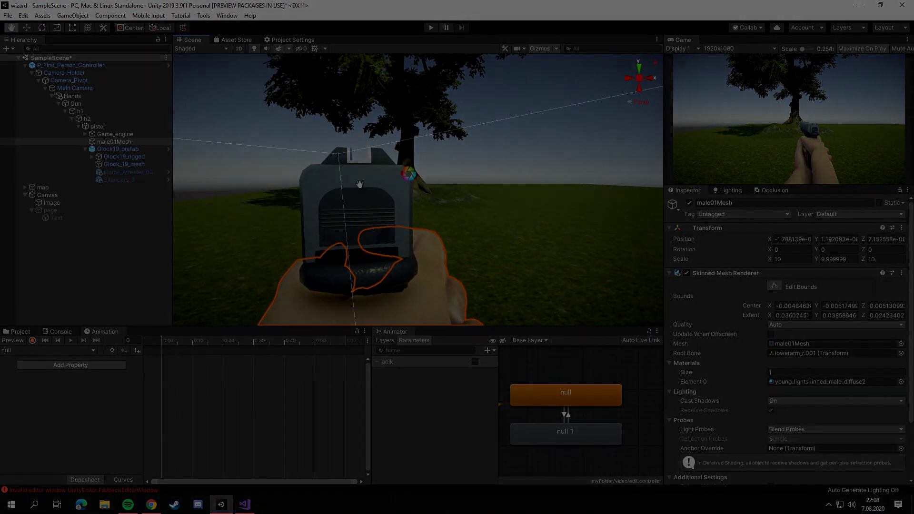
pyautogui.scroll(2, 380, 181)
pyautogui.scroll(2, 380, 181)
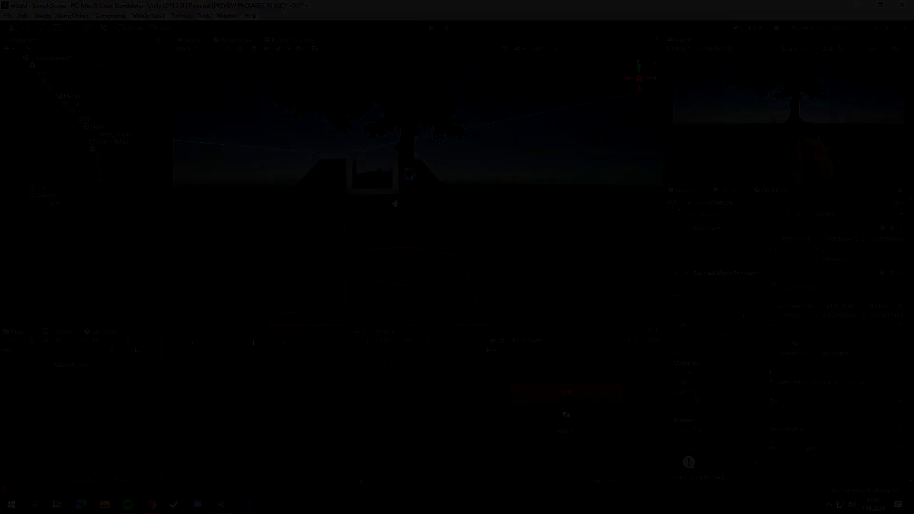